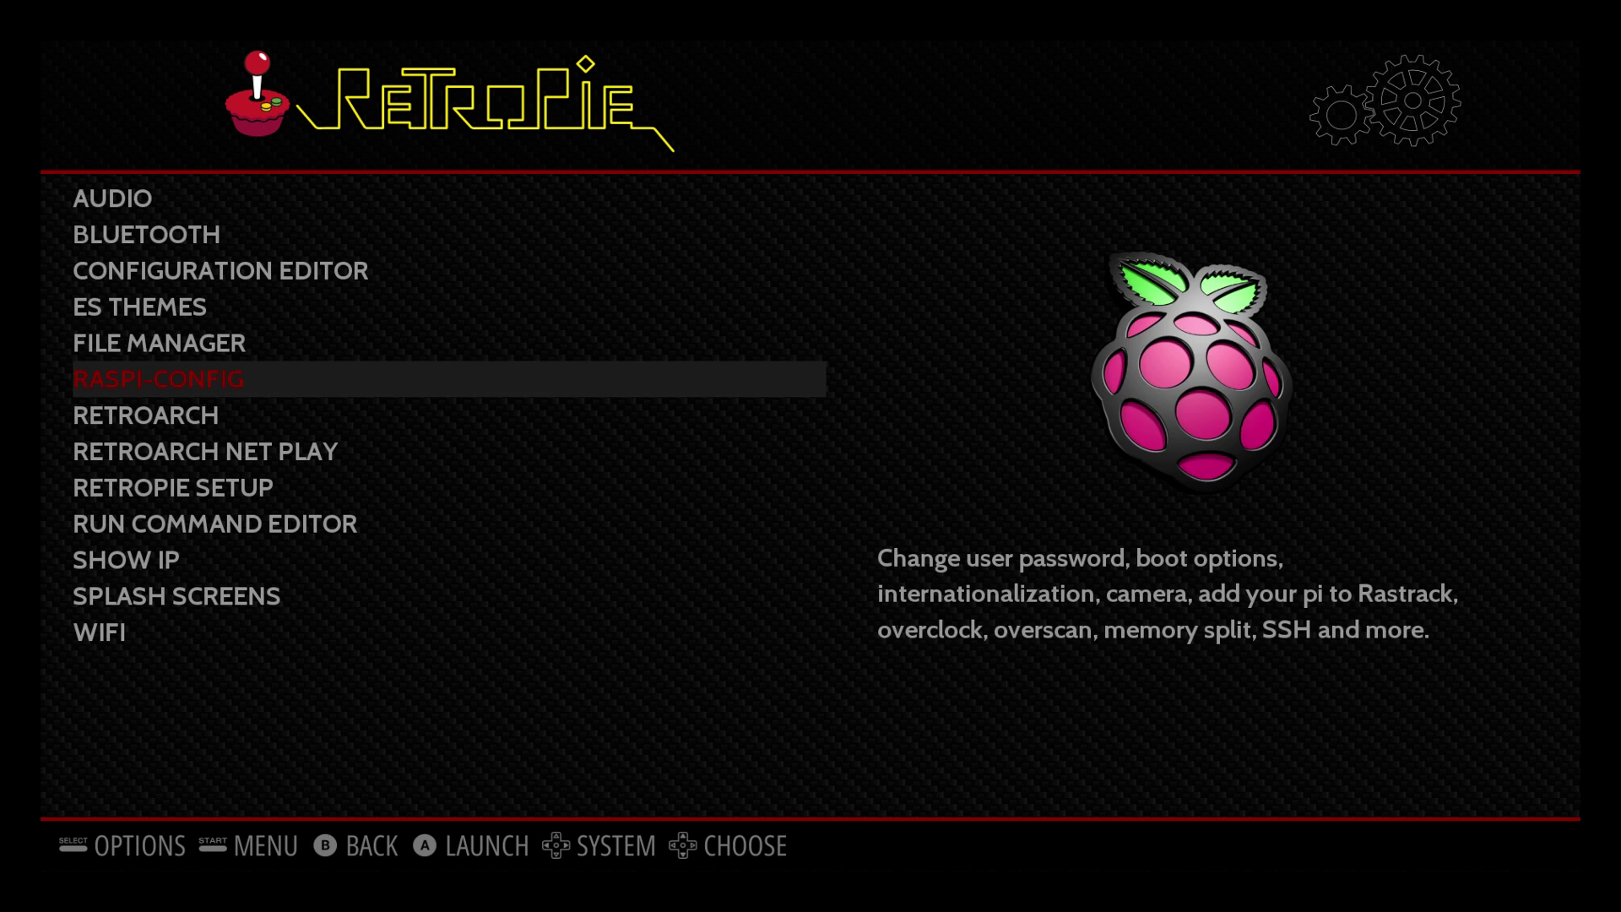
# Step: Launch RetroPie Setup from the RetroPie configuration list
pyautogui.press('Down')
pyautogui.press('Down')
pyautogui.press('Down')
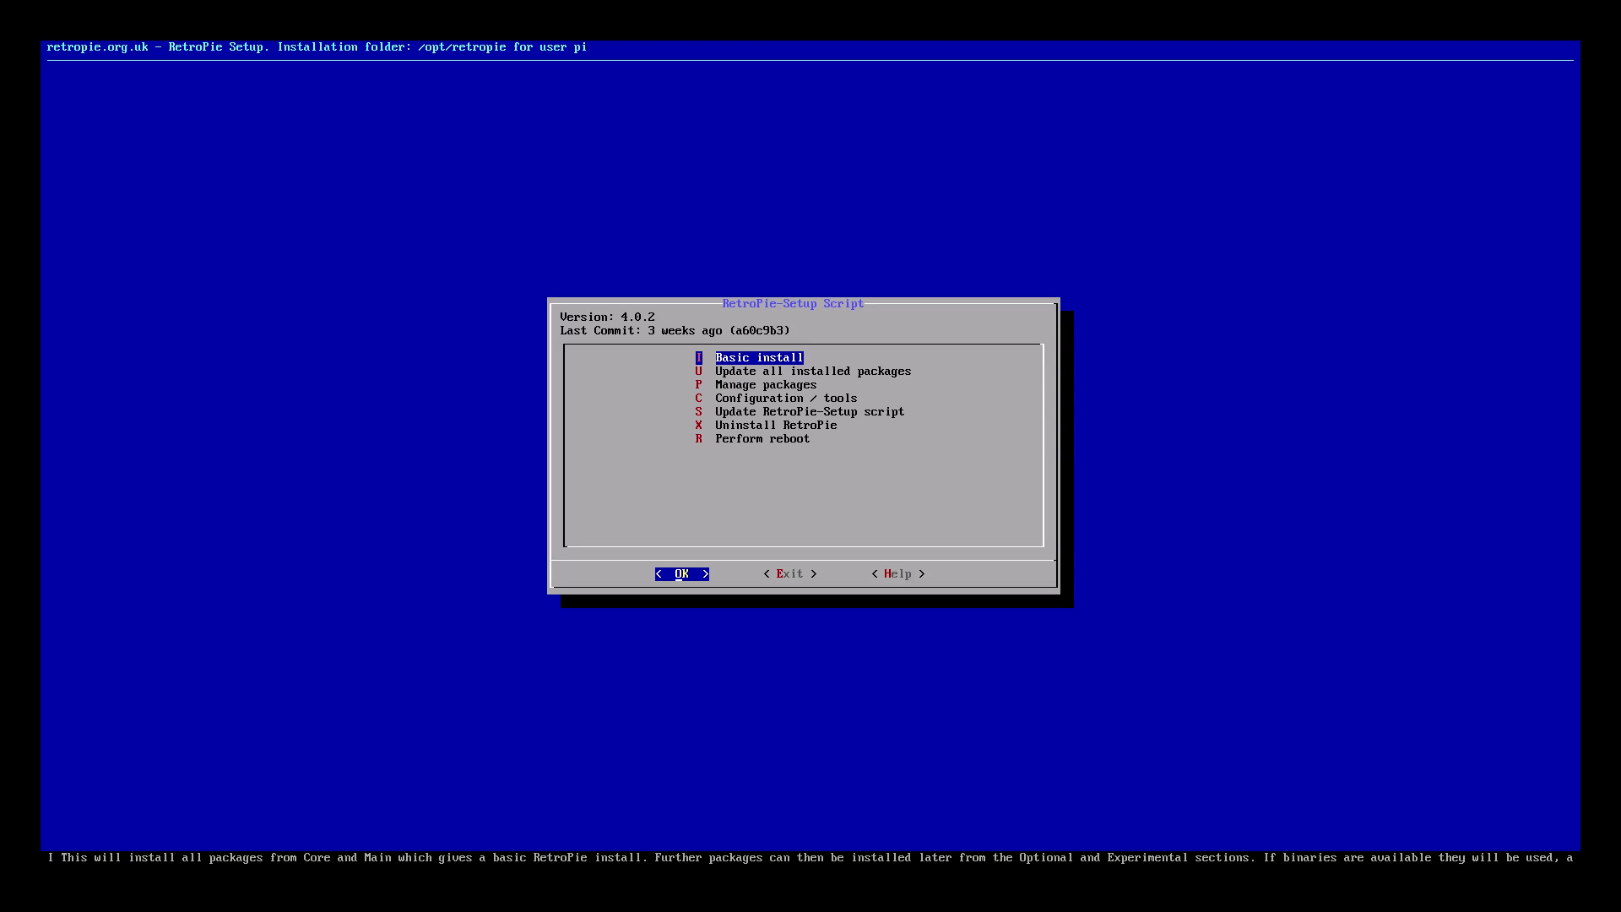
# Step: Update the RetroPie-Setup script, confirming the update and dismissing the licensing notice
pyautogui.press('Down')
pyautogui.press('Down')
pyautogui.press('Down')
pyautogui.press('Down')
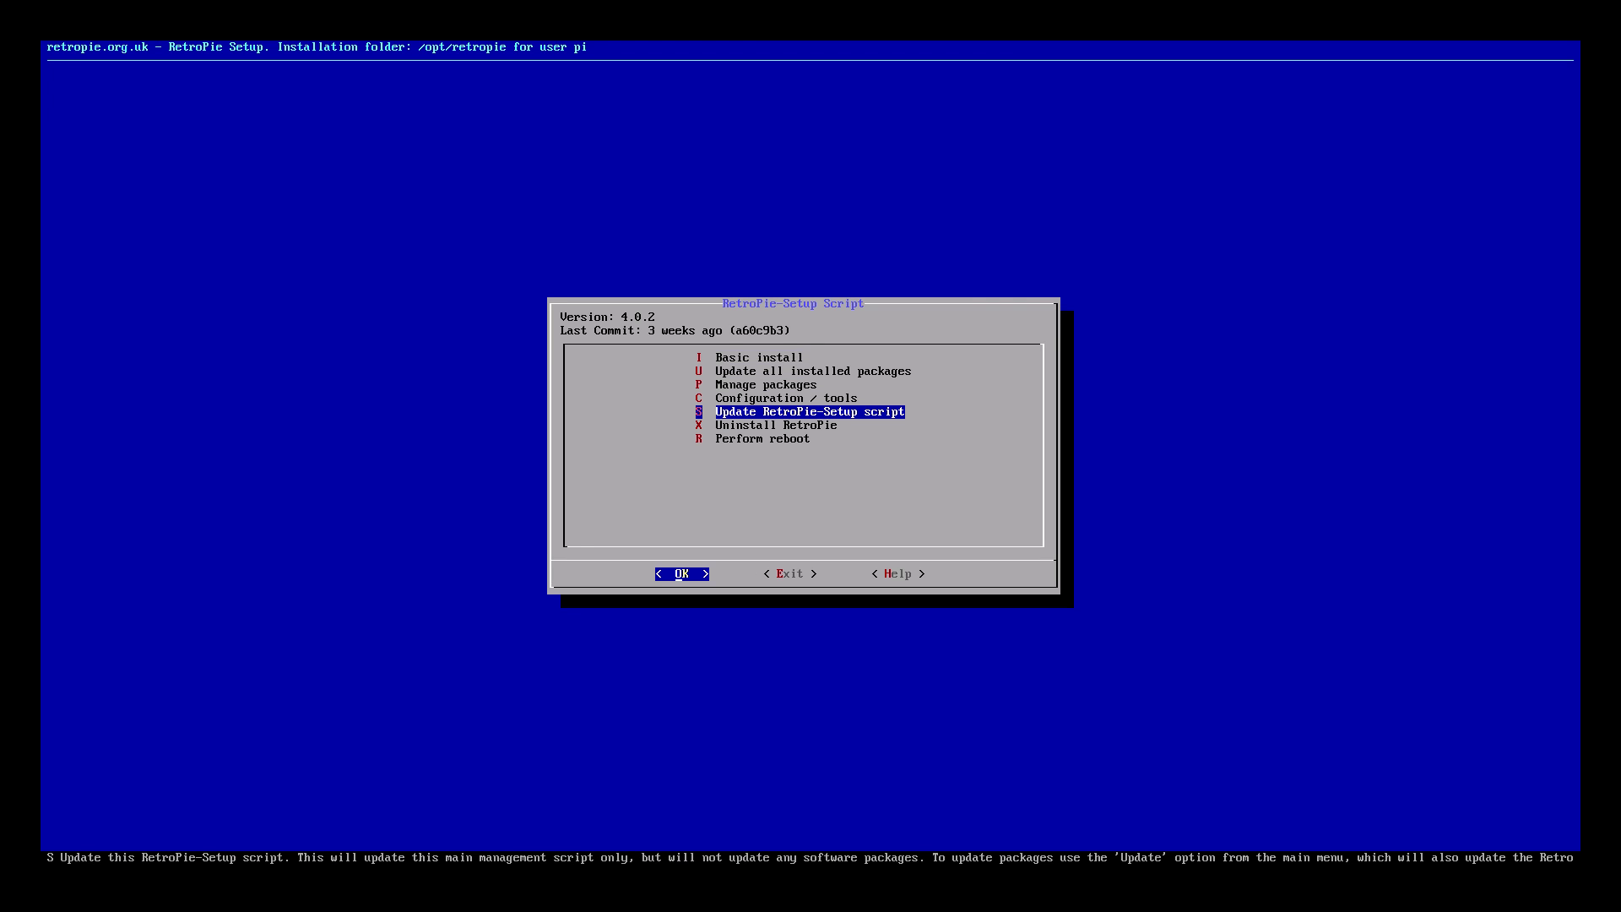
pyautogui.press('Down')
pyautogui.press('Up')
pyautogui.press('Right')
pyautogui.press('Left')
pyautogui.press('Return')
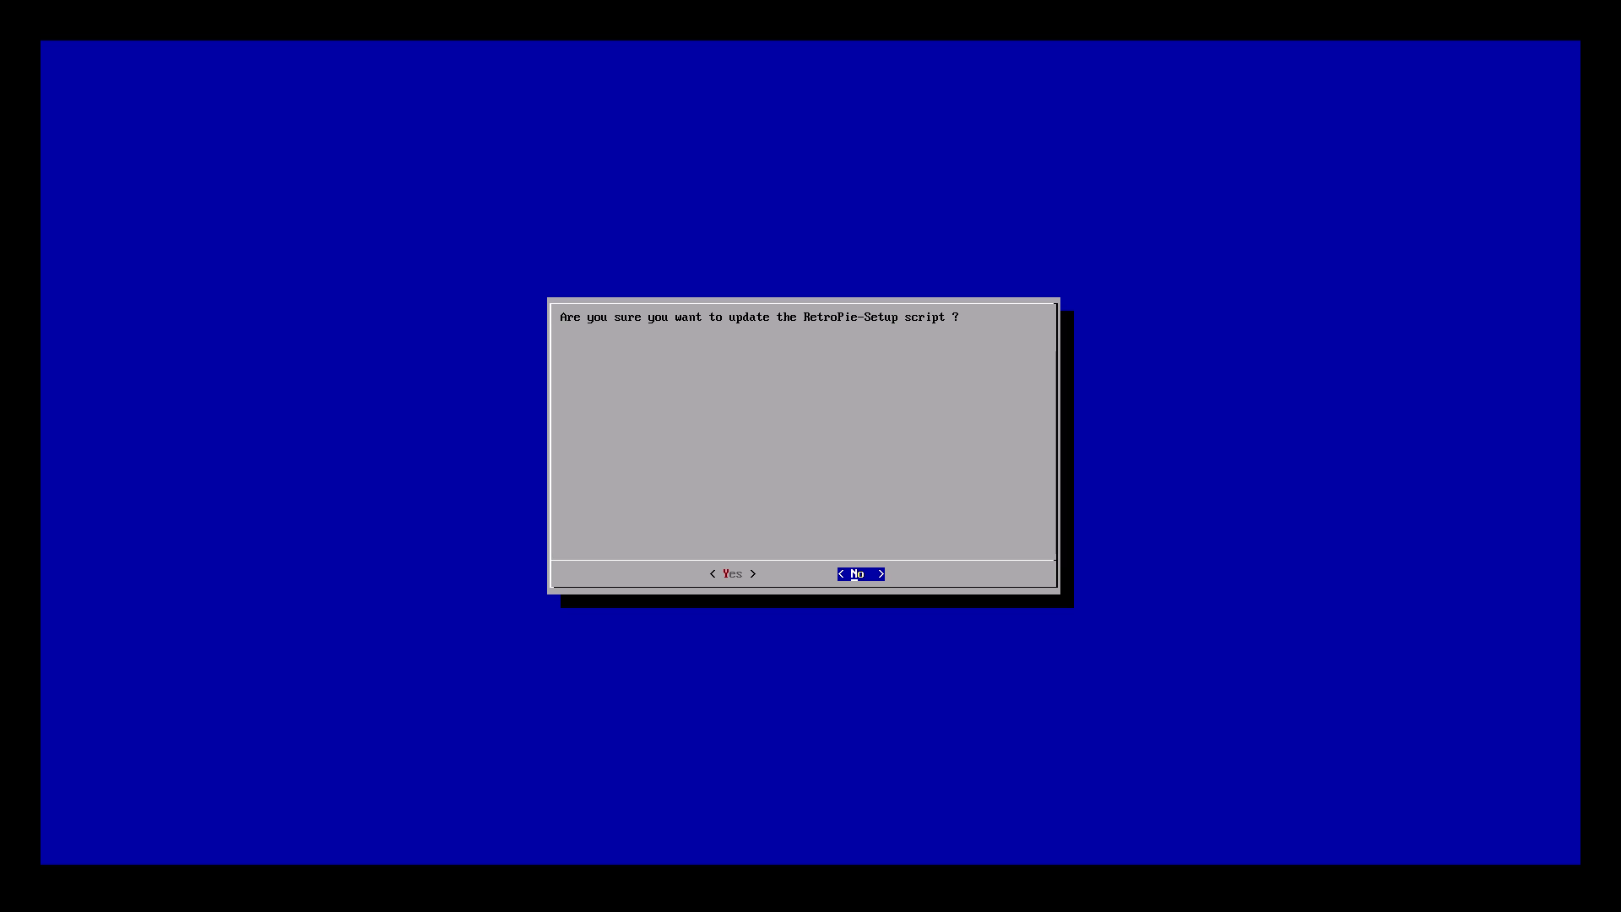
pyautogui.press('Left')
pyautogui.press('Return')
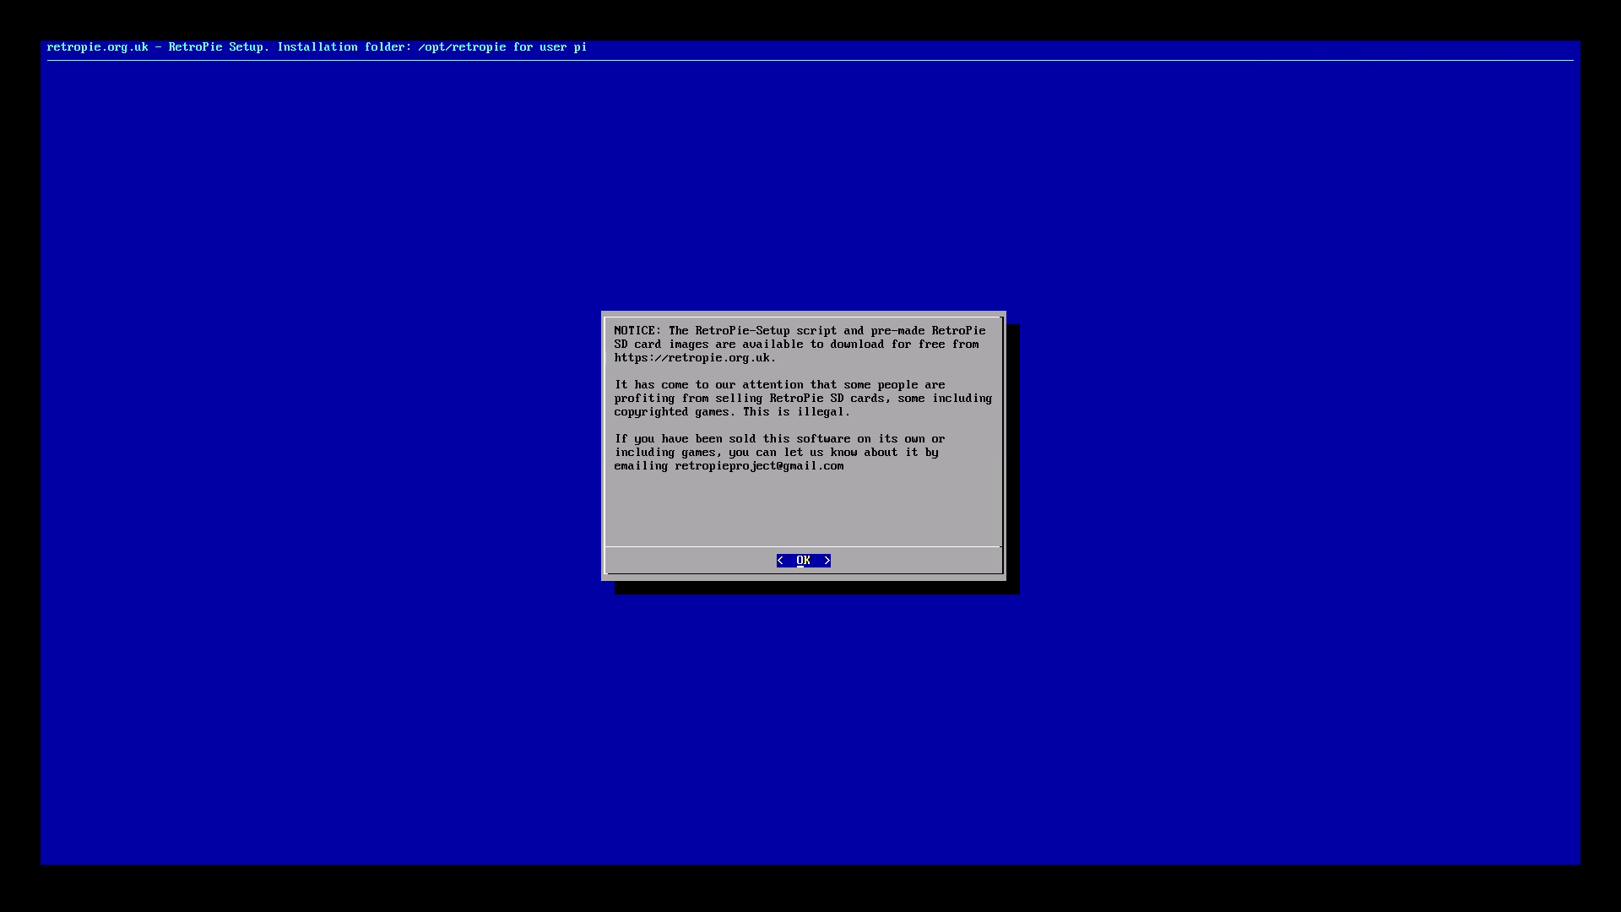
pyautogui.press('Return')
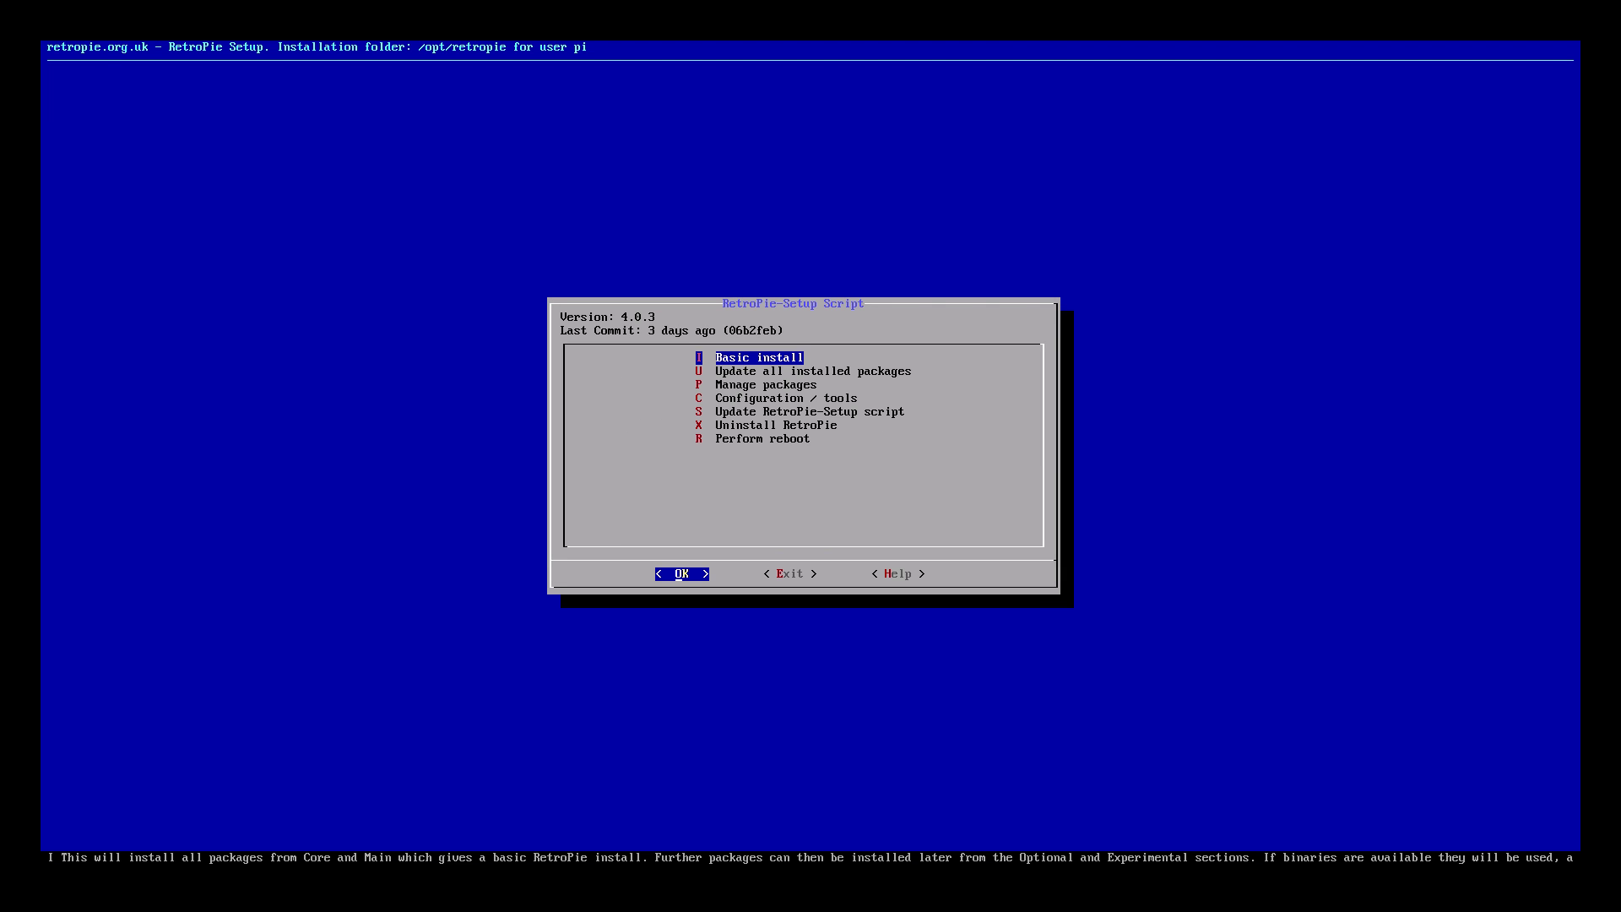
# Step: Go to package management and open the list of optional packages
pyautogui.press('Down')
pyautogui.press('Down')
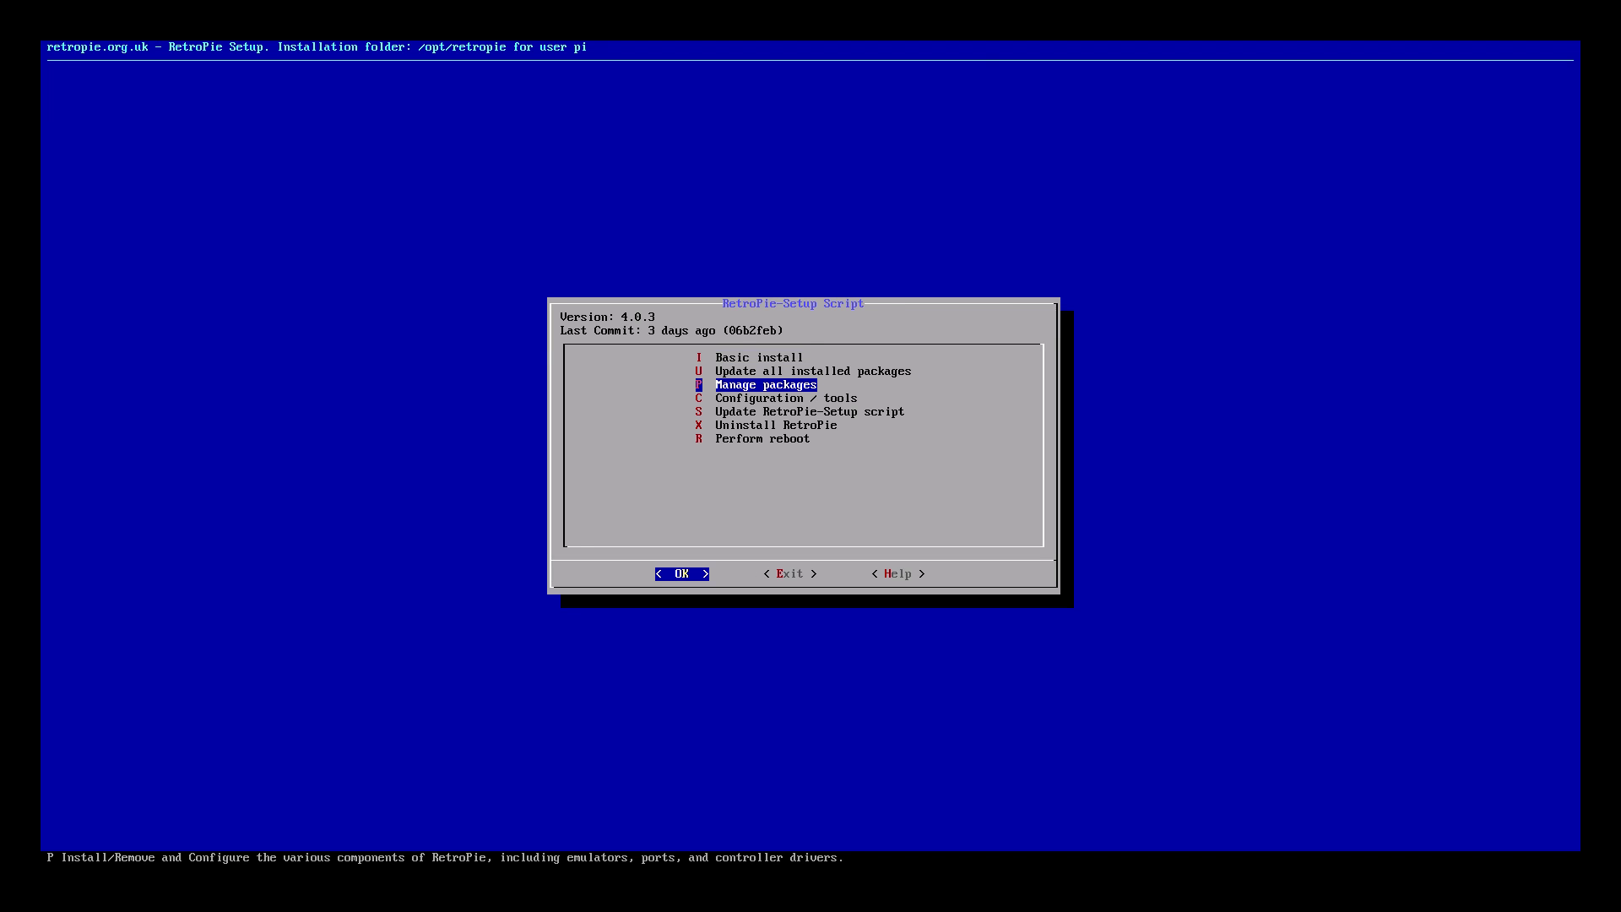
pyautogui.press('Return')
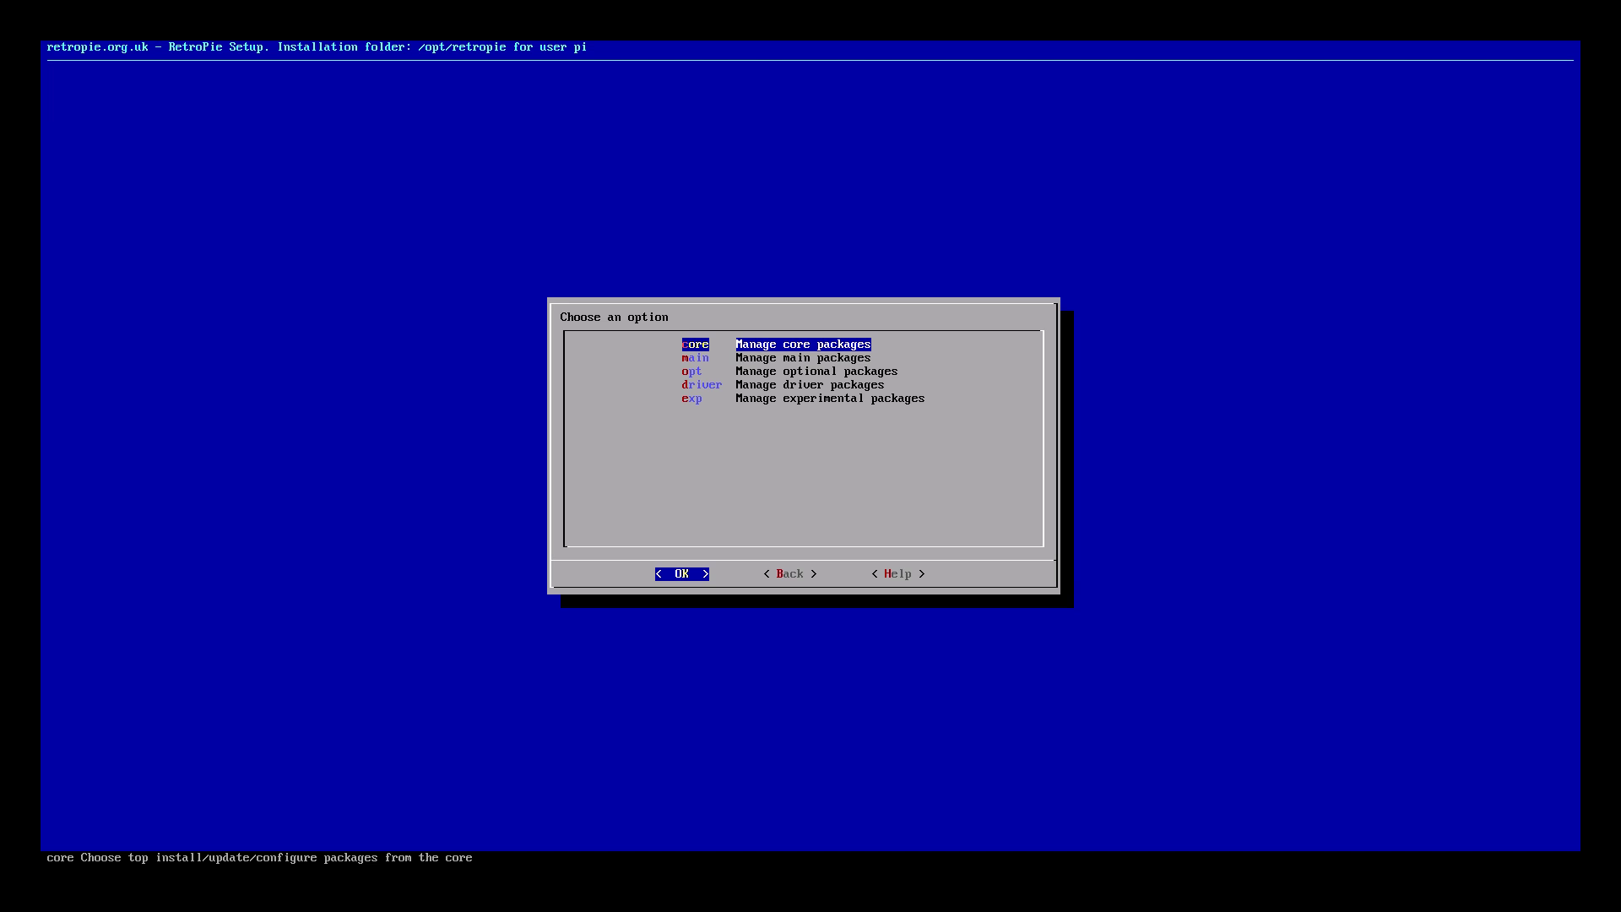
pyautogui.press('Down')
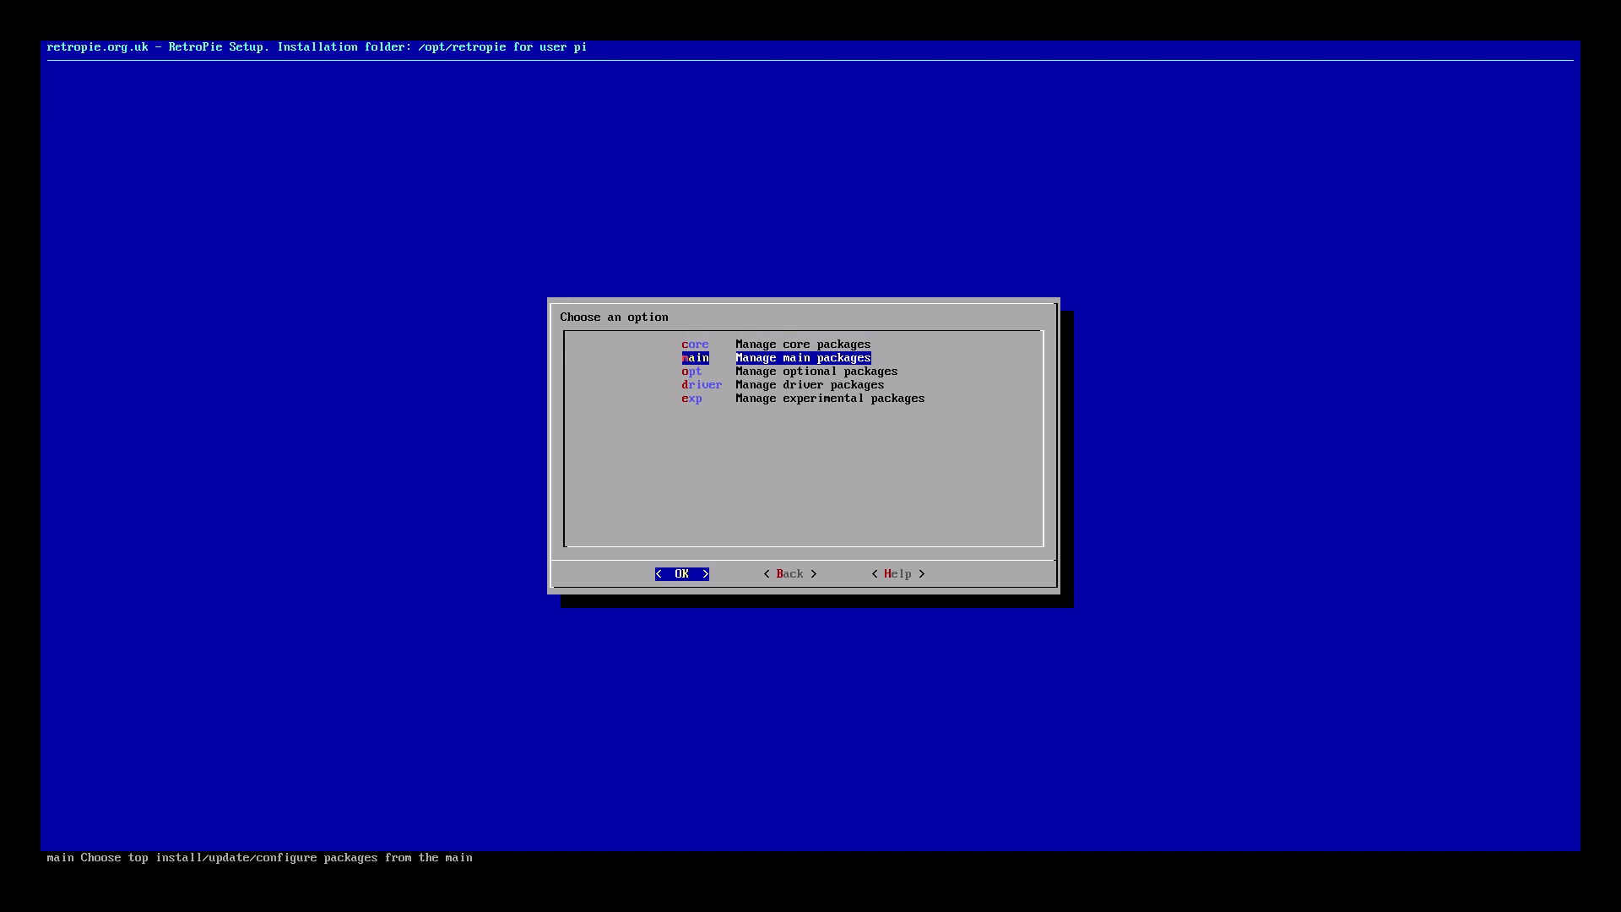
pyautogui.press('Down')
pyautogui.press('Down')
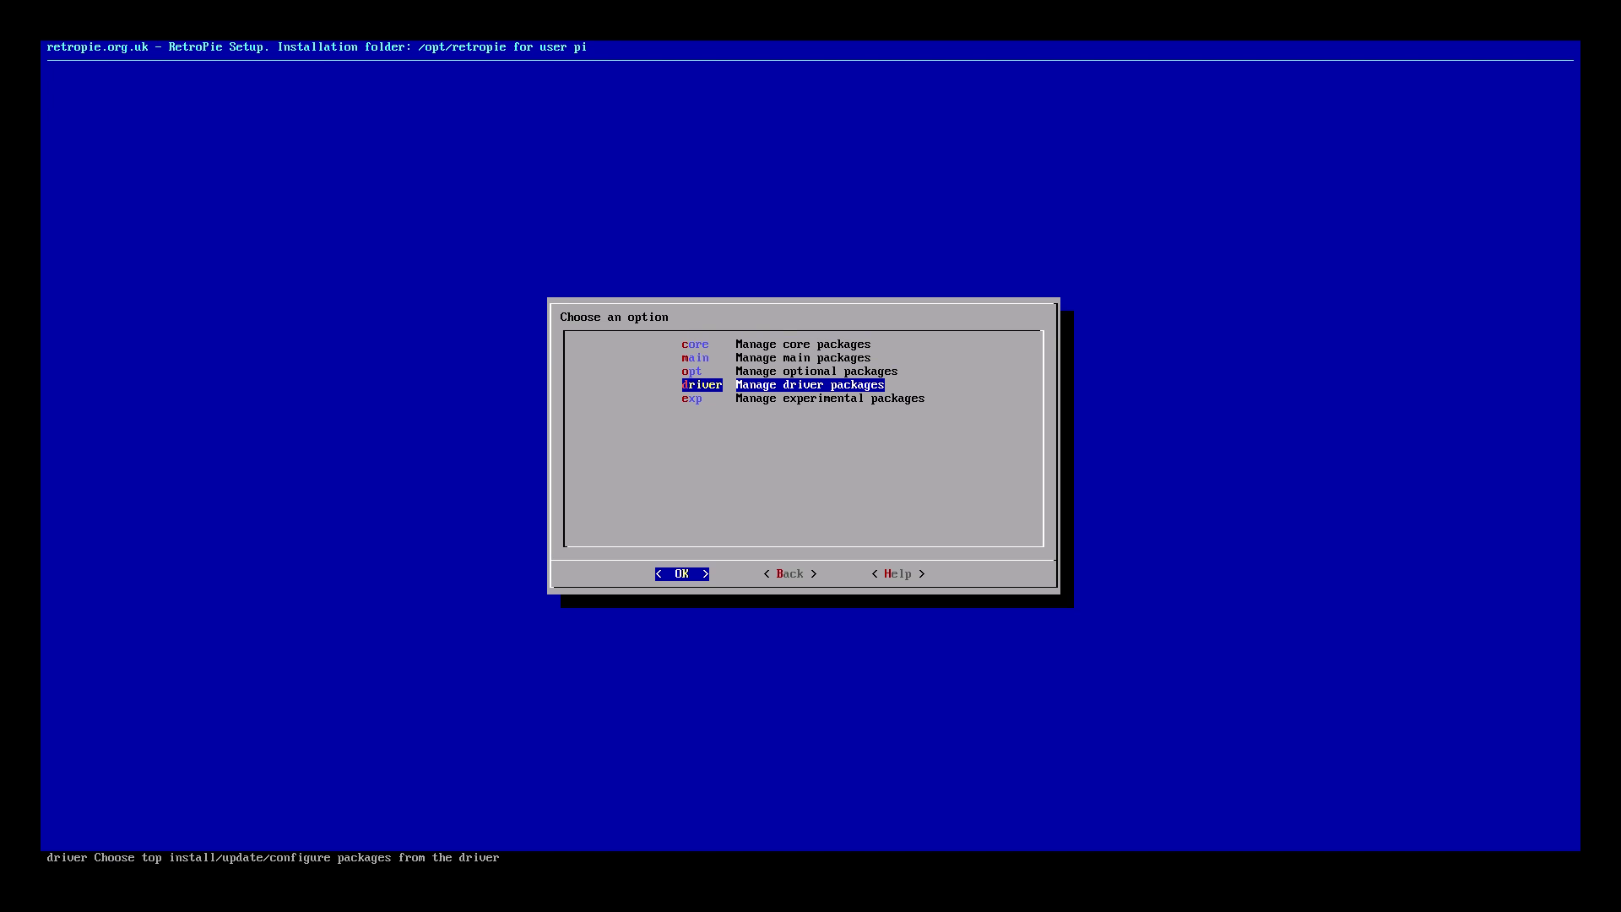
pyautogui.press('Down')
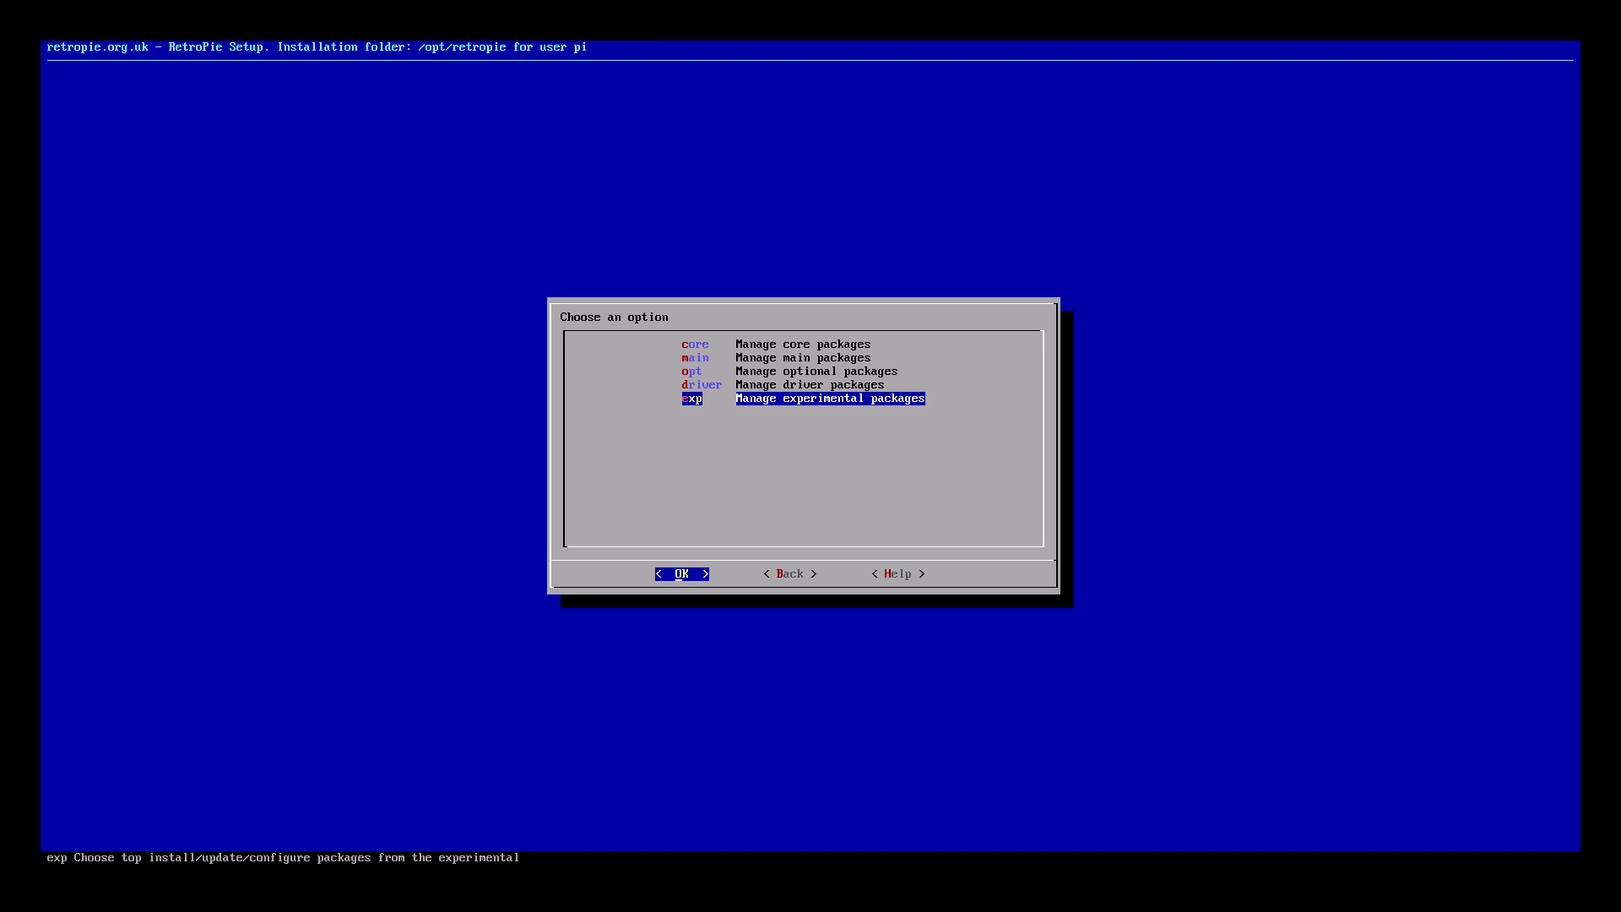
pyautogui.press('Up')
pyautogui.press('Up')
pyautogui.press('Up')
pyautogui.press('Down')
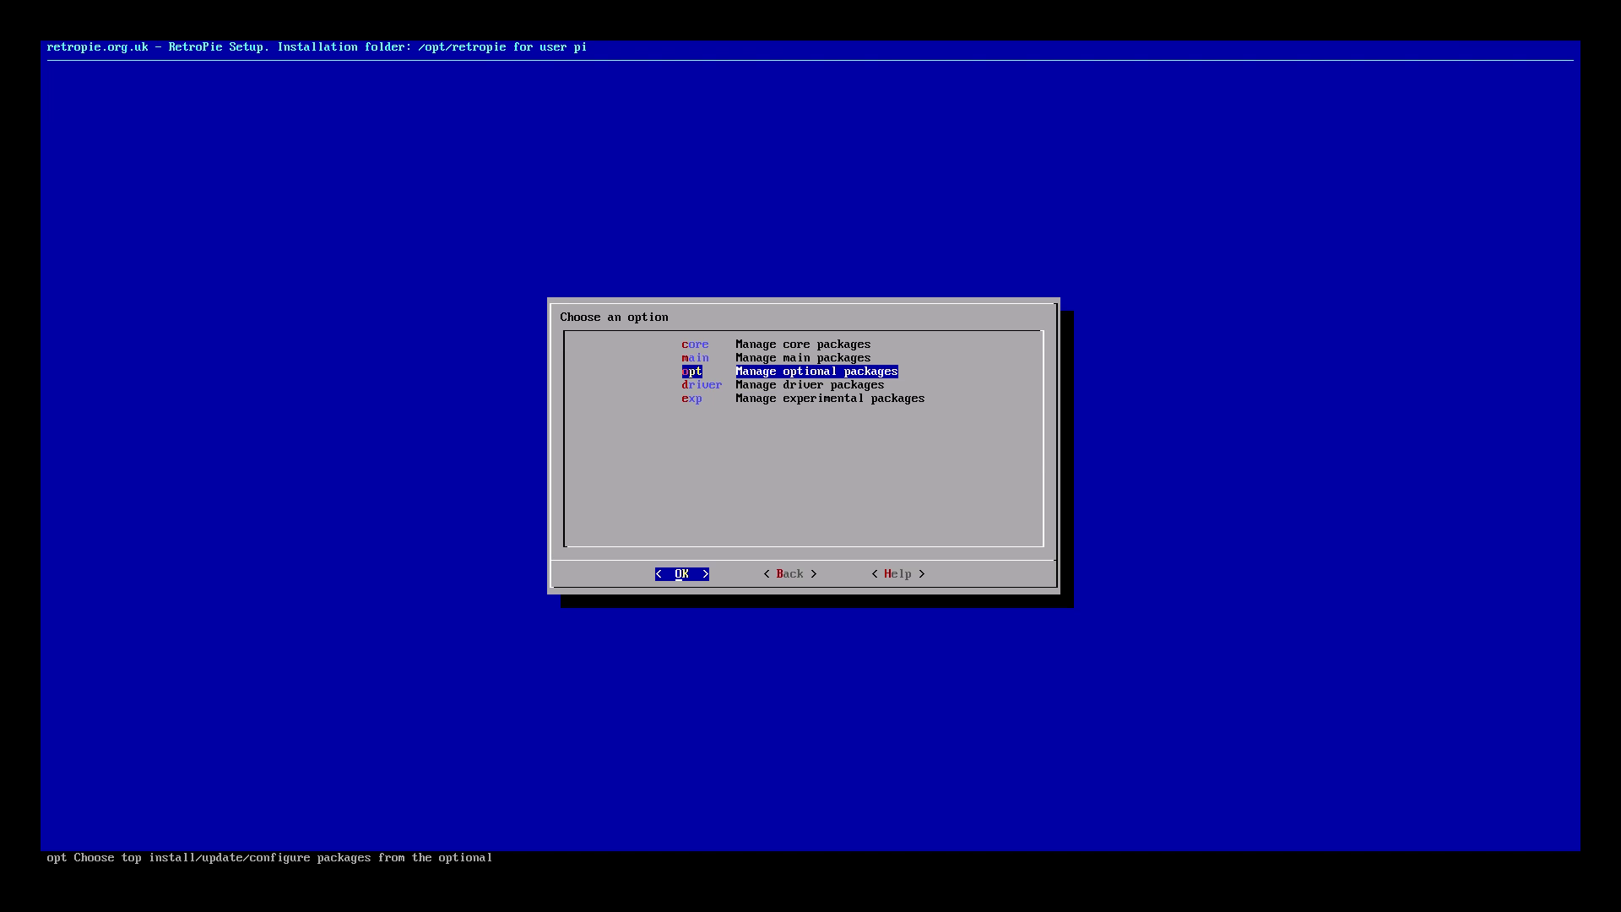
pyautogui.press('Return')
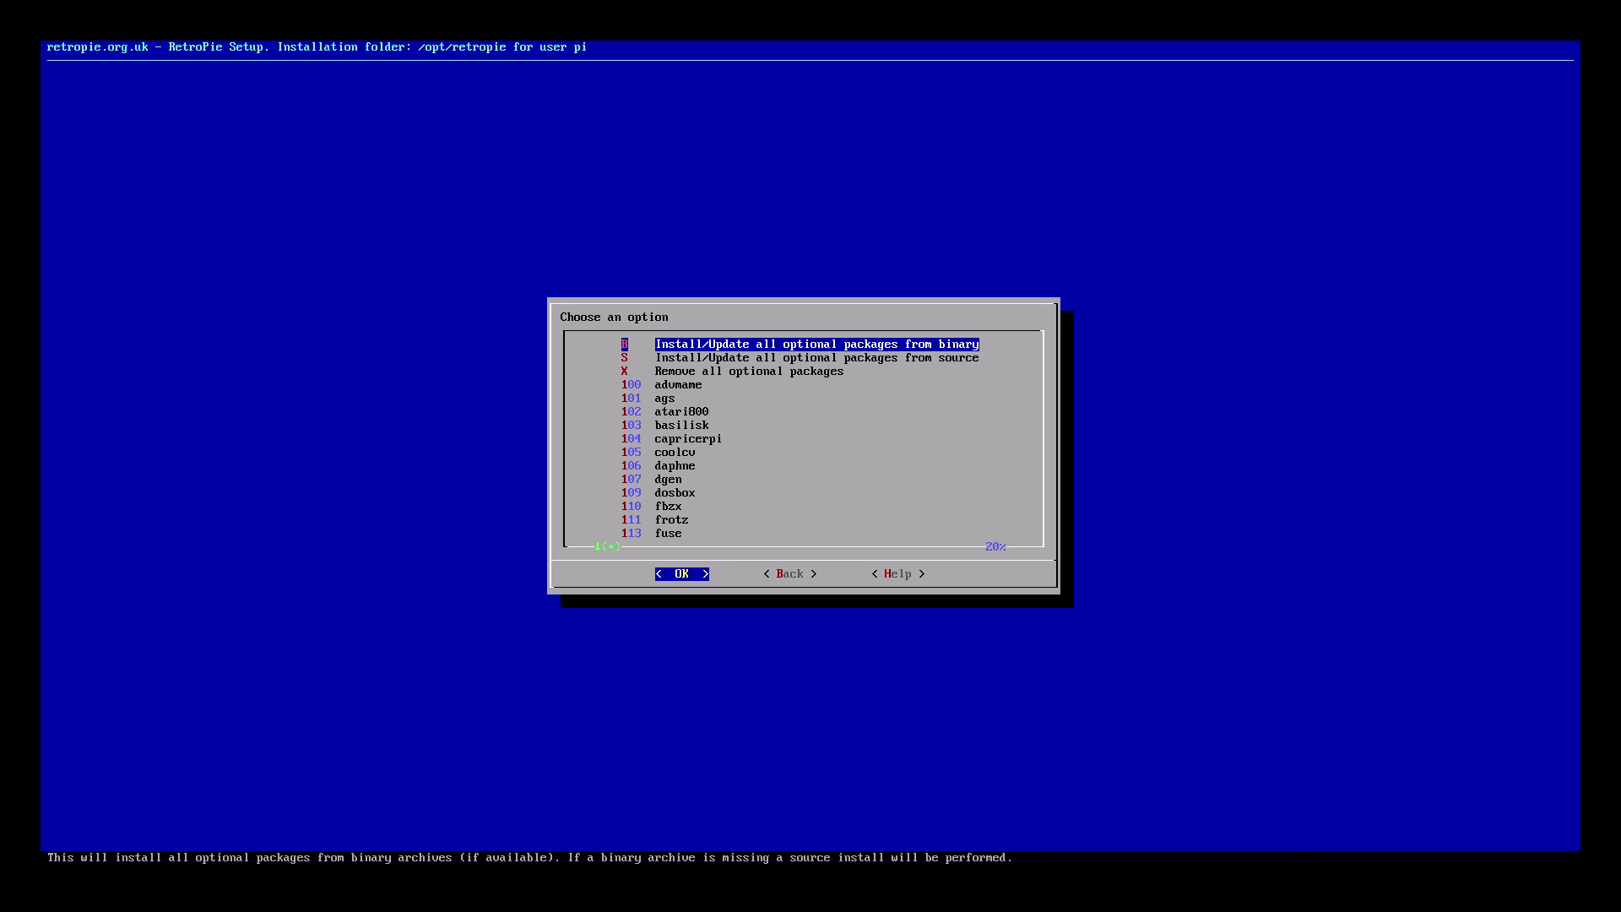
# Step: Find the C64 emulator vice among the optional packages and open its package options
pyautogui.press('Down')
pyautogui.press('Down')
pyautogui.press('Down')
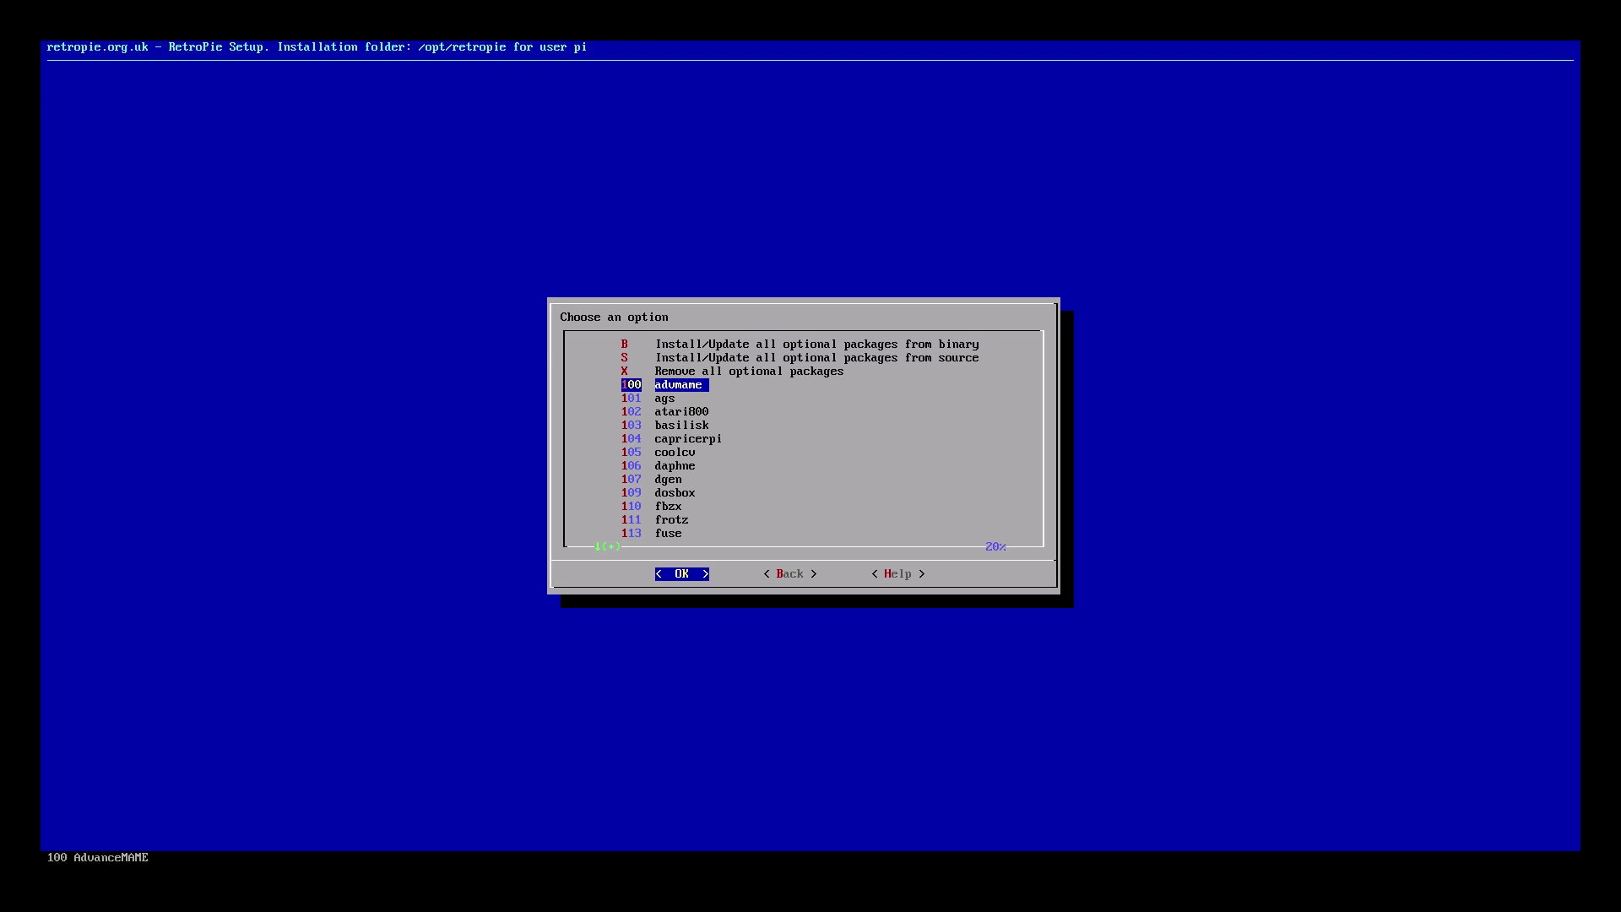
pyautogui.press('Down')
pyautogui.press('Down')
pyautogui.press('Down')
pyautogui.press('Down')
pyautogui.press('Down')
pyautogui.press('Down')
pyautogui.press('Down')
pyautogui.press('Down')
pyautogui.press('Down')
pyautogui.press('Down')
pyautogui.press('Down')
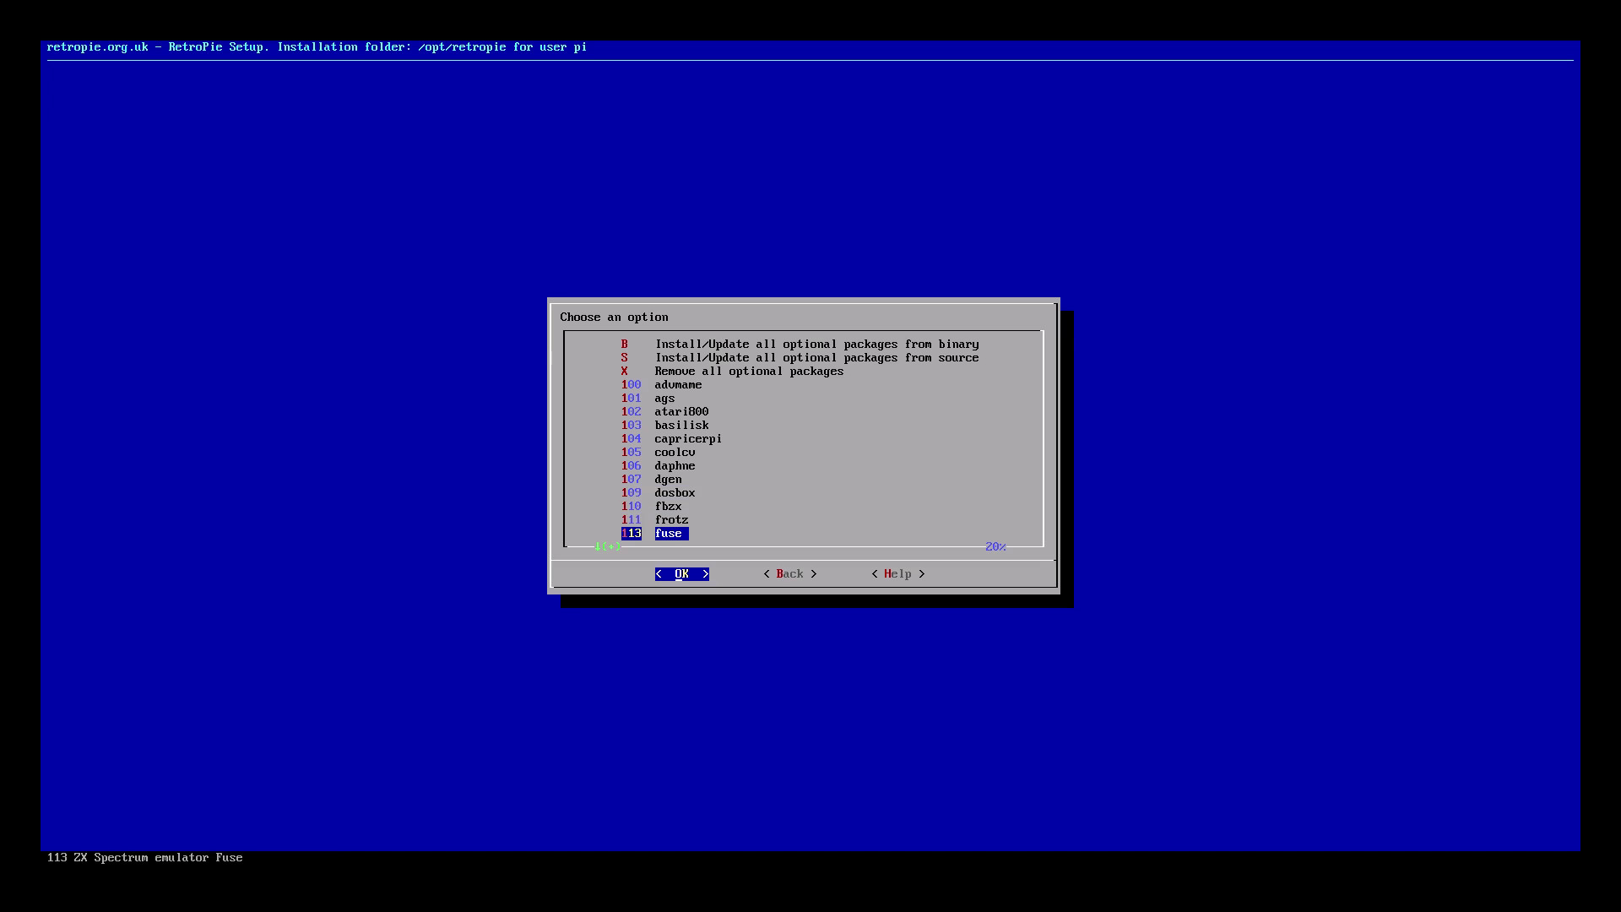
pyautogui.press('Down')
pyautogui.press('Down')
pyautogui.press('Down')
pyautogui.press('Down')
pyautogui.press('Down')
pyautogui.press('Down')
pyautogui.press('Down')
pyautogui.press('Down')
pyautogui.press('Down')
pyautogui.press('Down')
pyautogui.press('Down')
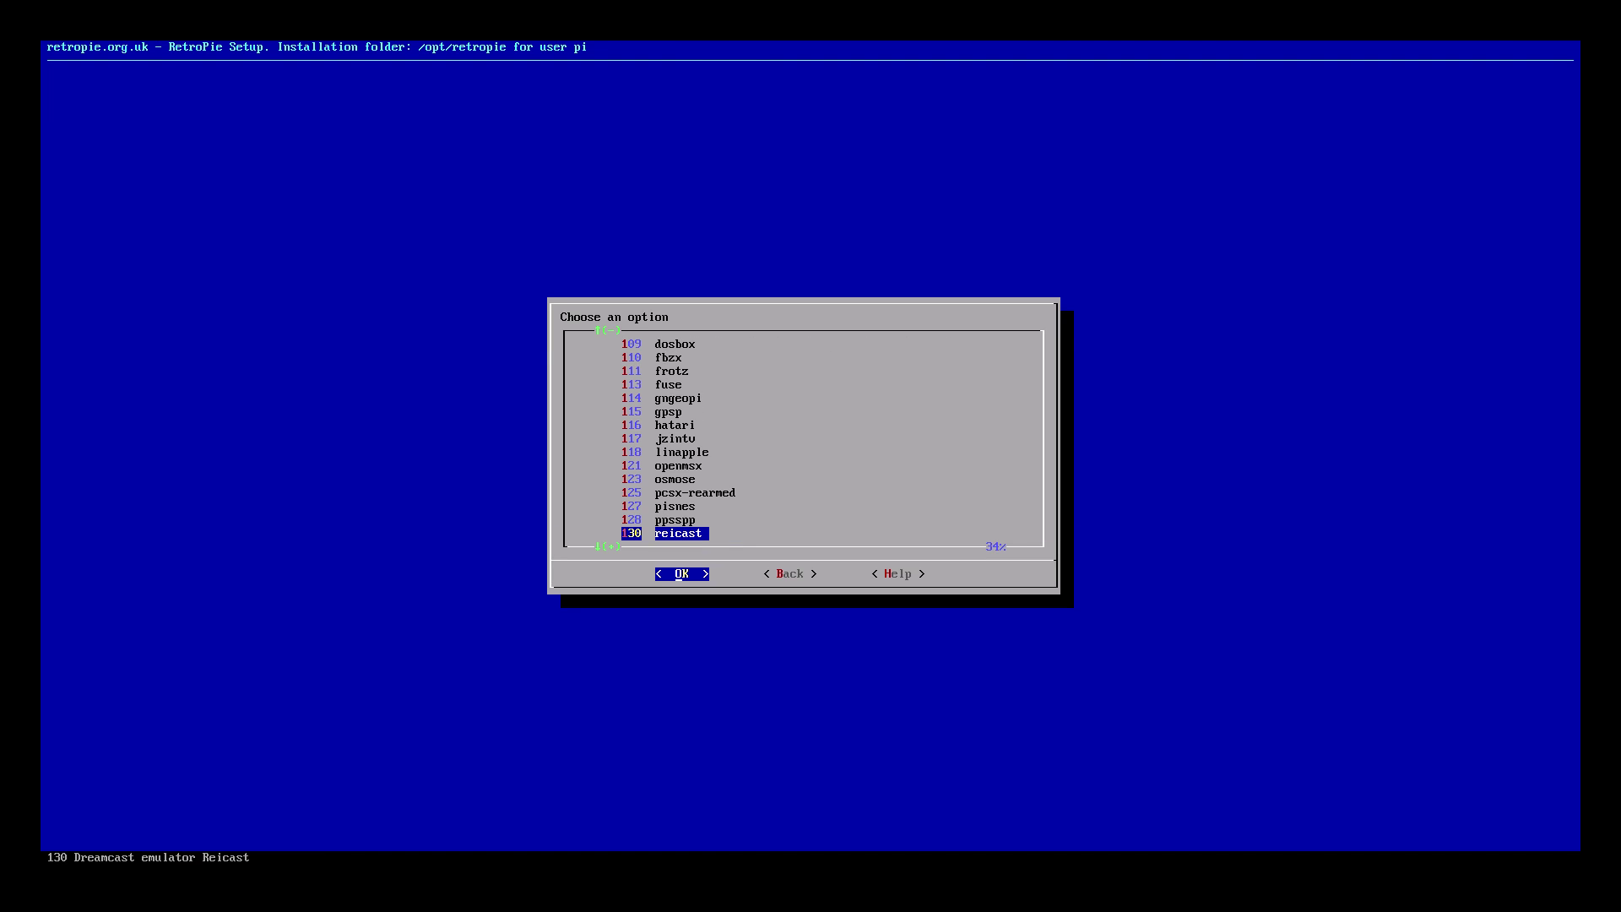
pyautogui.press('Down')
pyautogui.press('Down')
pyautogui.press('Down')
pyautogui.press('Down')
pyautogui.press('Down')
pyautogui.press('Down')
pyautogui.press('Down')
pyautogui.press('Down')
pyautogui.press('Down')
pyautogui.press('Down')
pyautogui.press('Down')
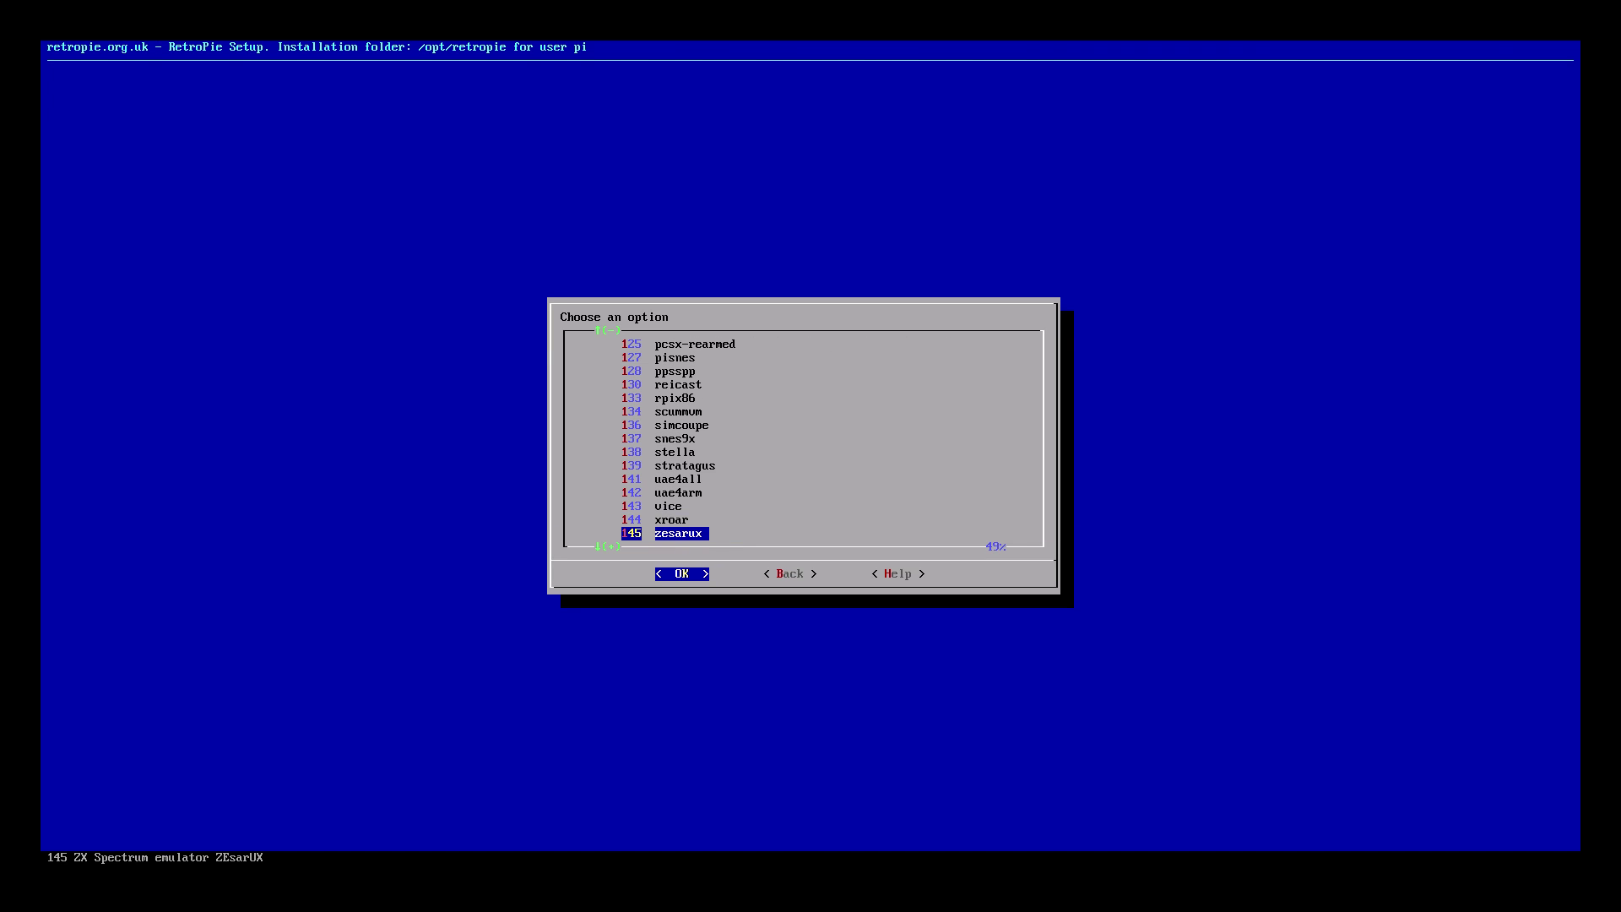
pyautogui.press('Up')
pyautogui.press('Up')
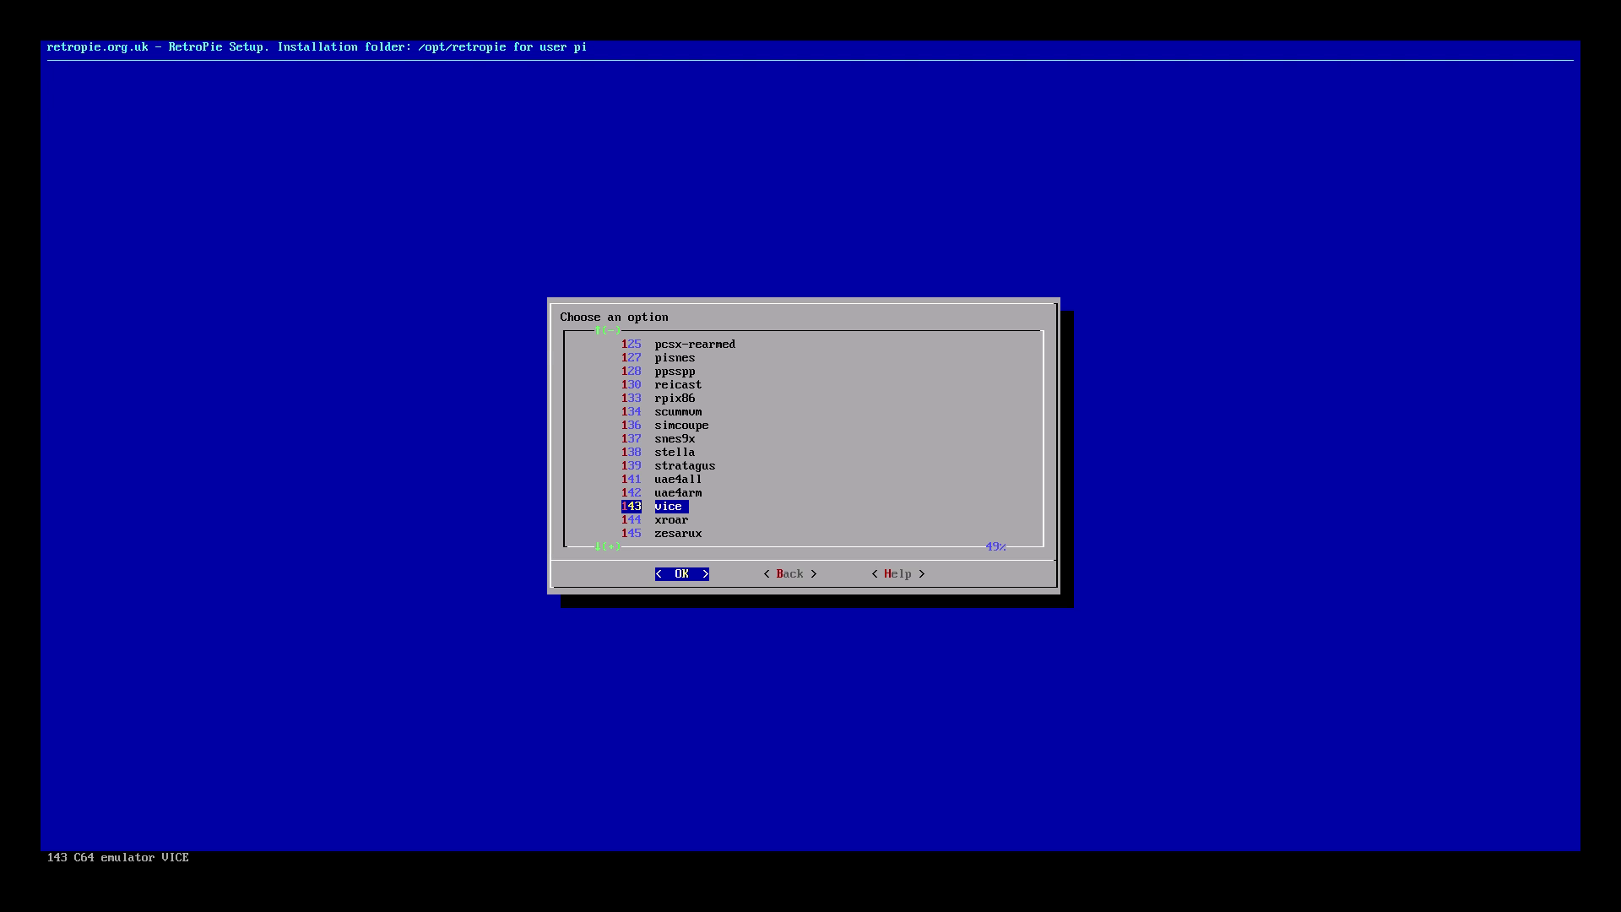
pyautogui.press('Return')
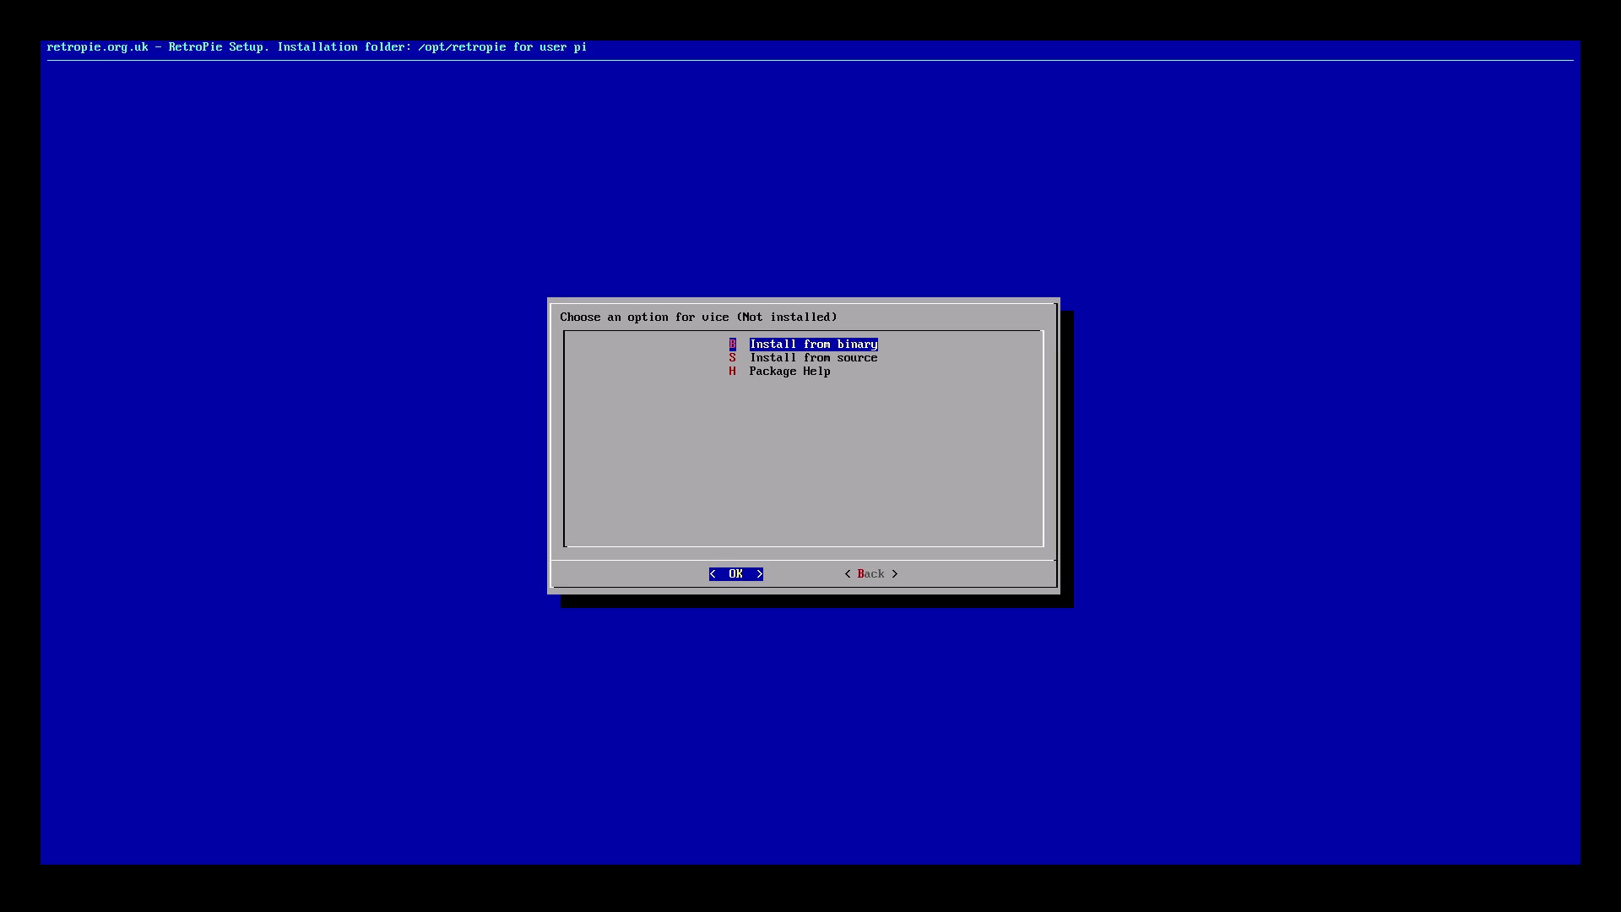
# Step: Install the vice package from binary
pyautogui.press('Down')
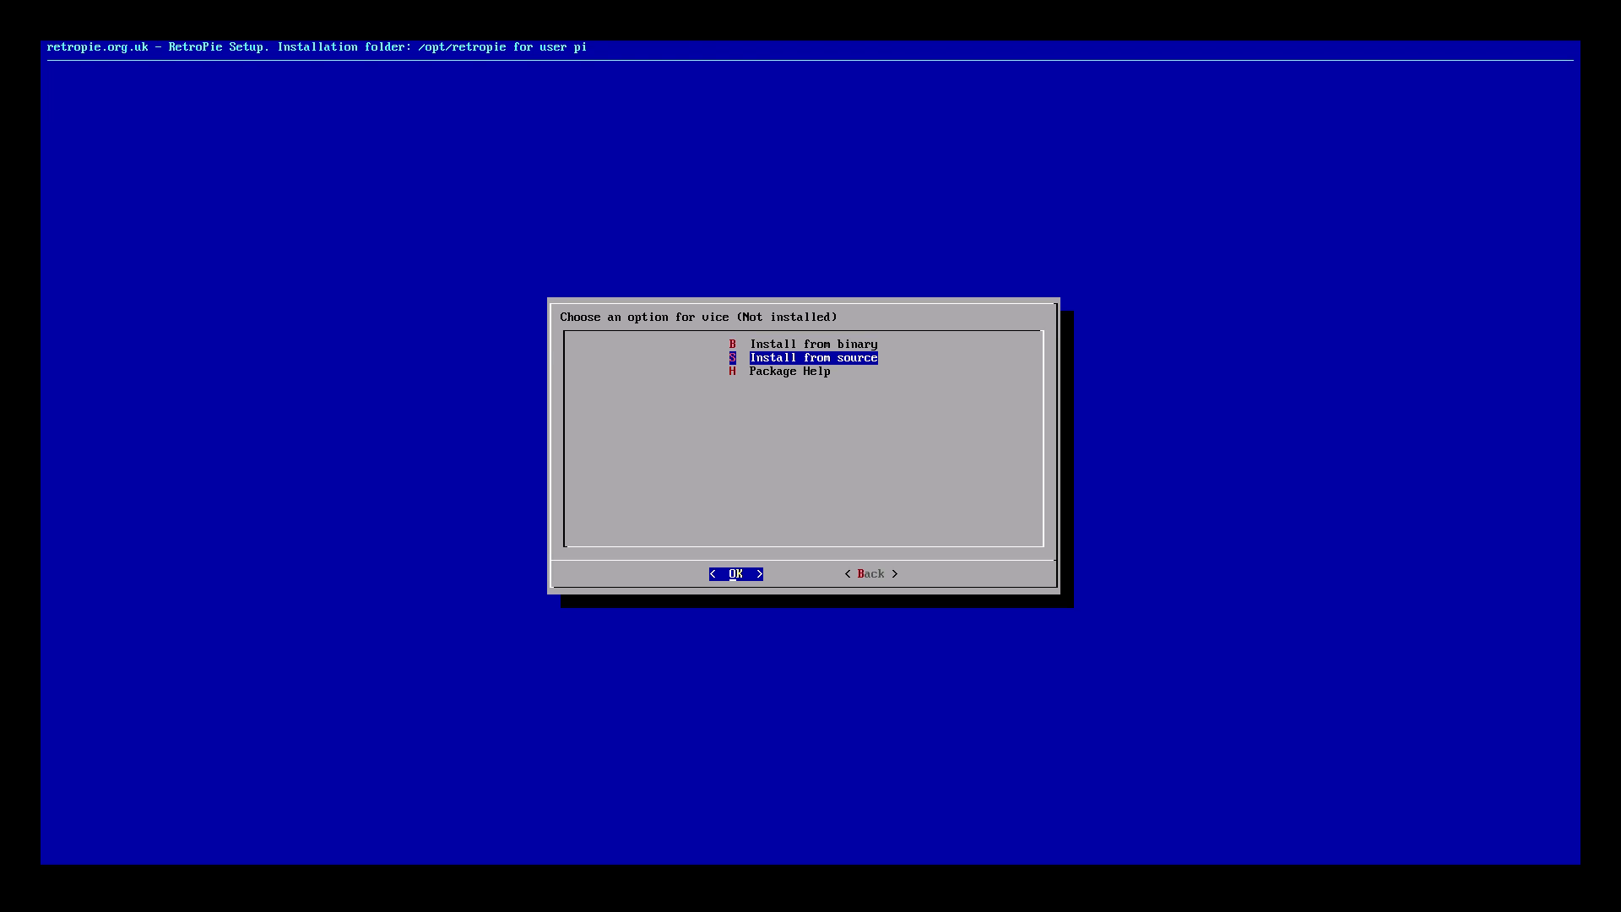
pyautogui.press('Up')
pyautogui.press('Down')
pyautogui.press('Up')
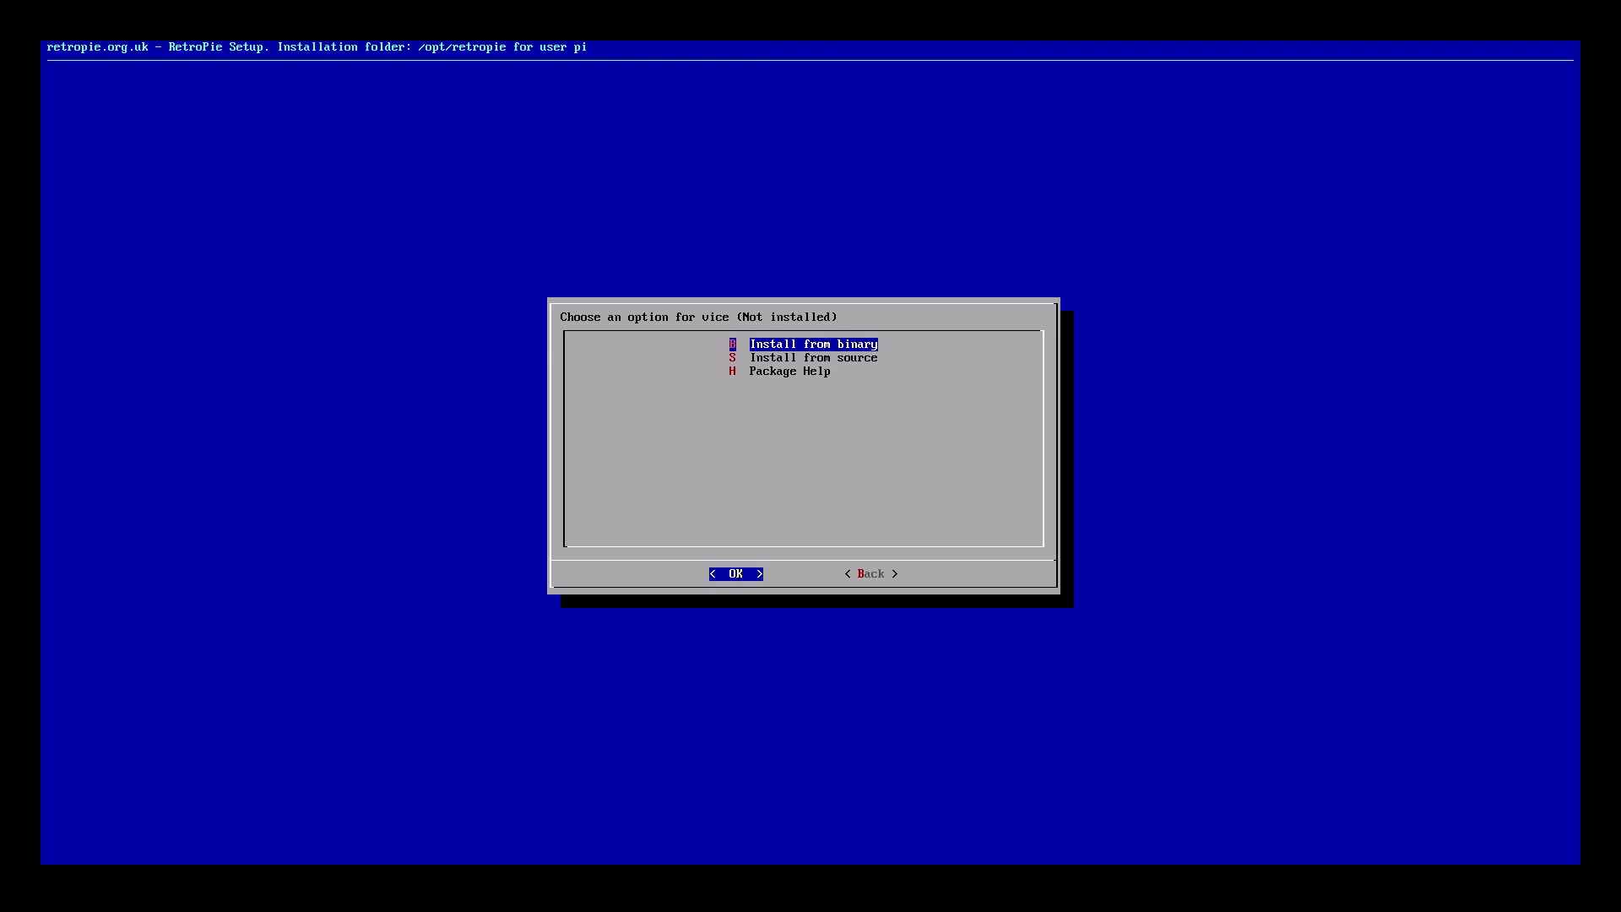
pyautogui.press('Return')
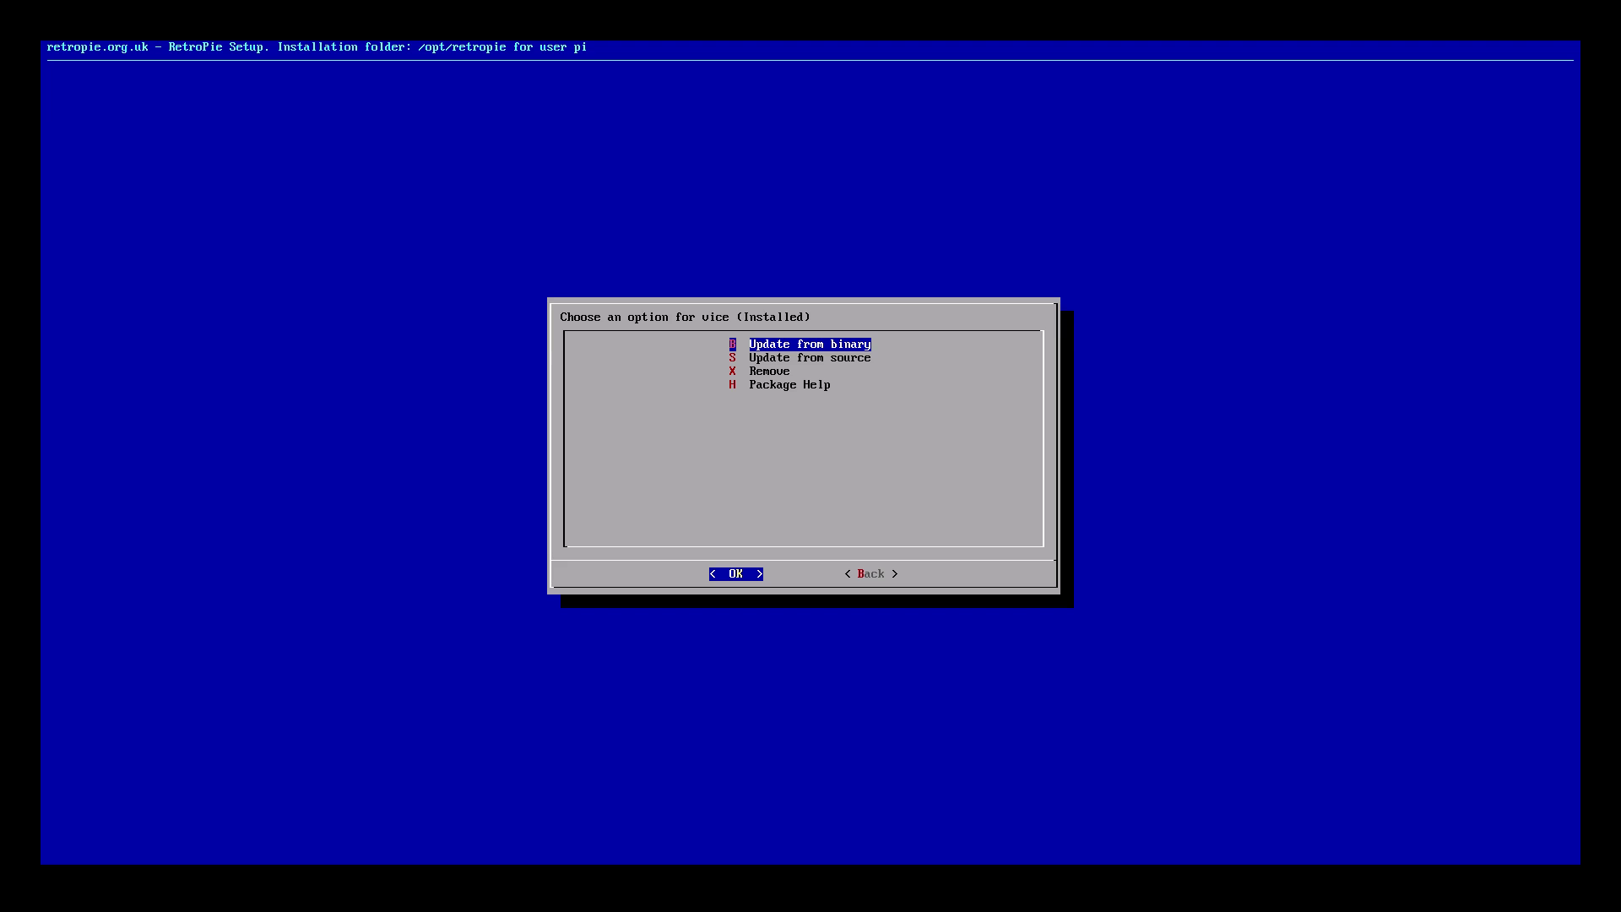
# Step: Leave the vice package options without updating and back out of package management to the main setup menu, ready to exit
pyautogui.press('Down')
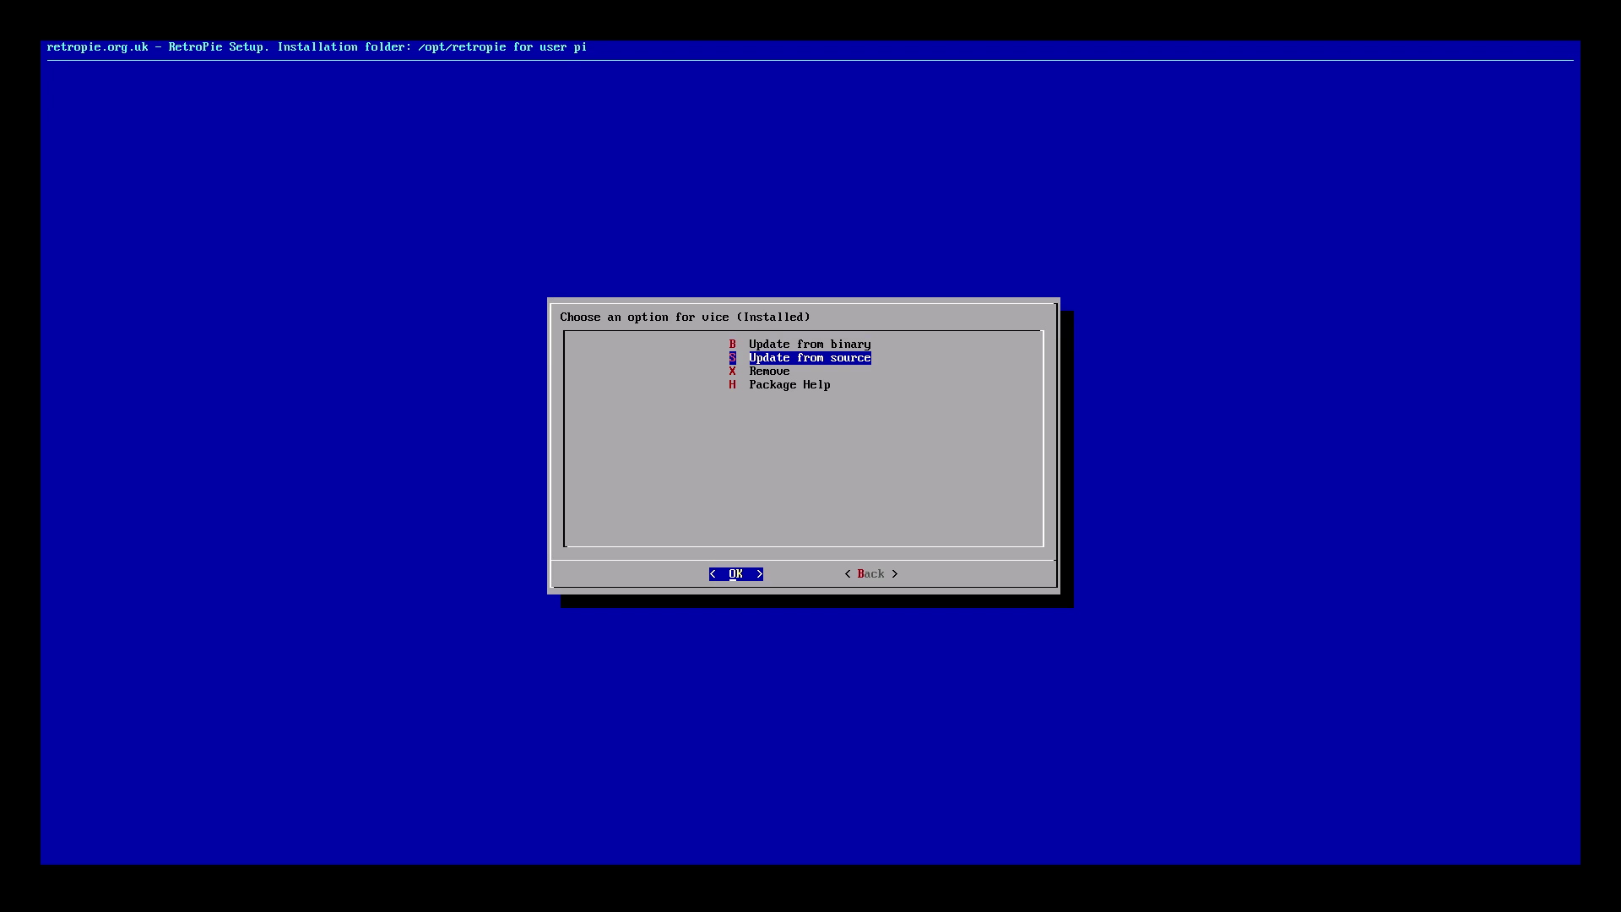
pyautogui.press('Up')
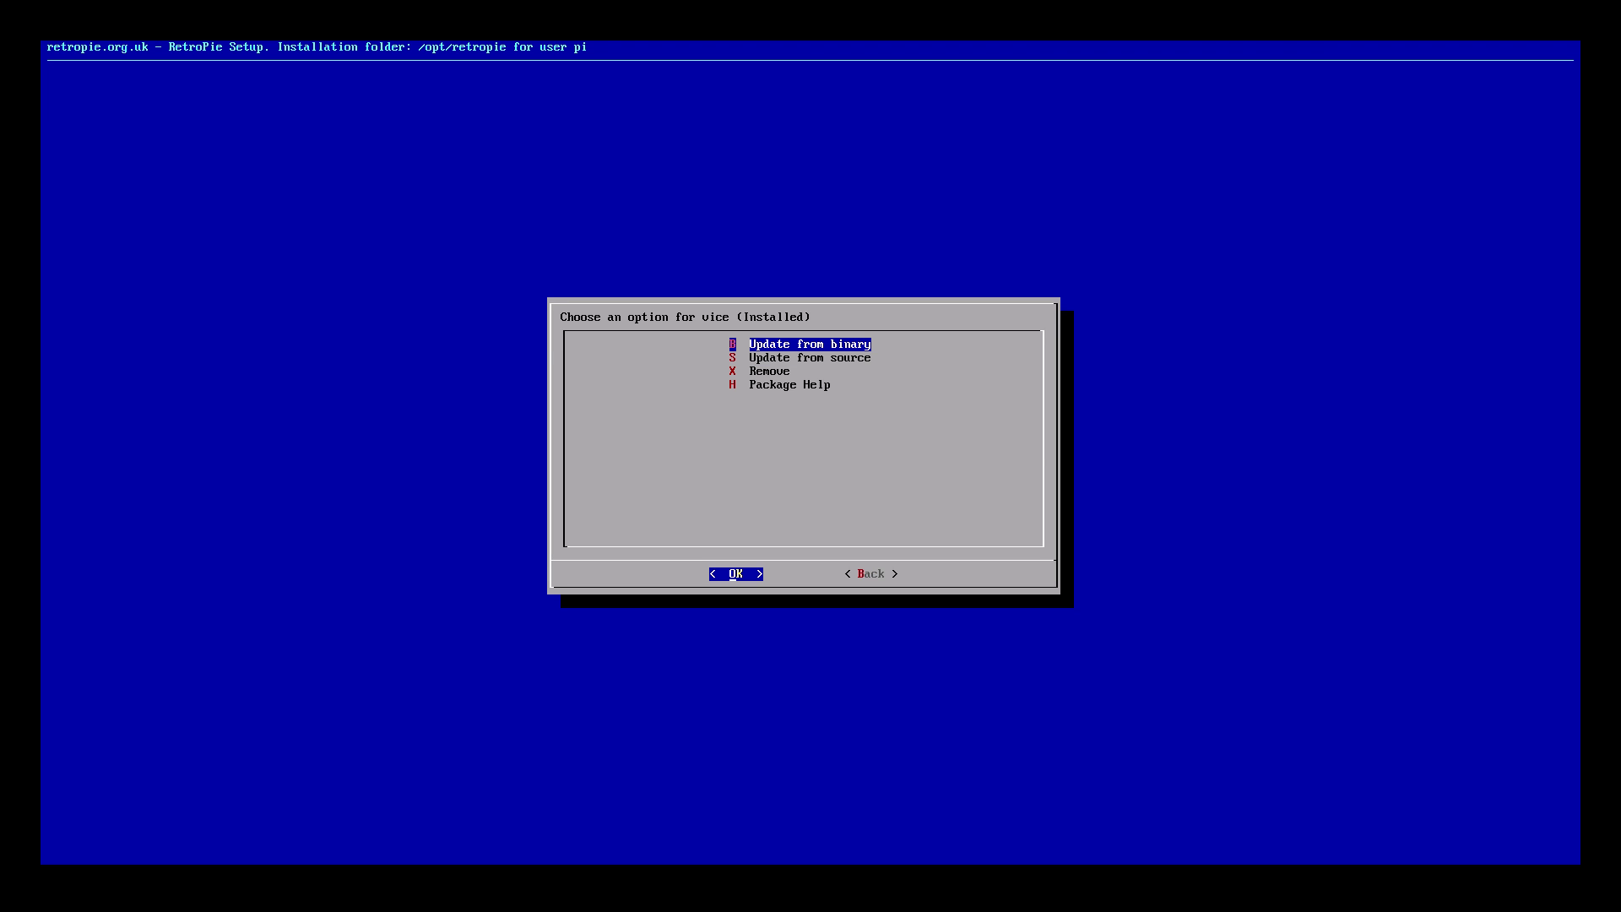
pyautogui.press('Down')
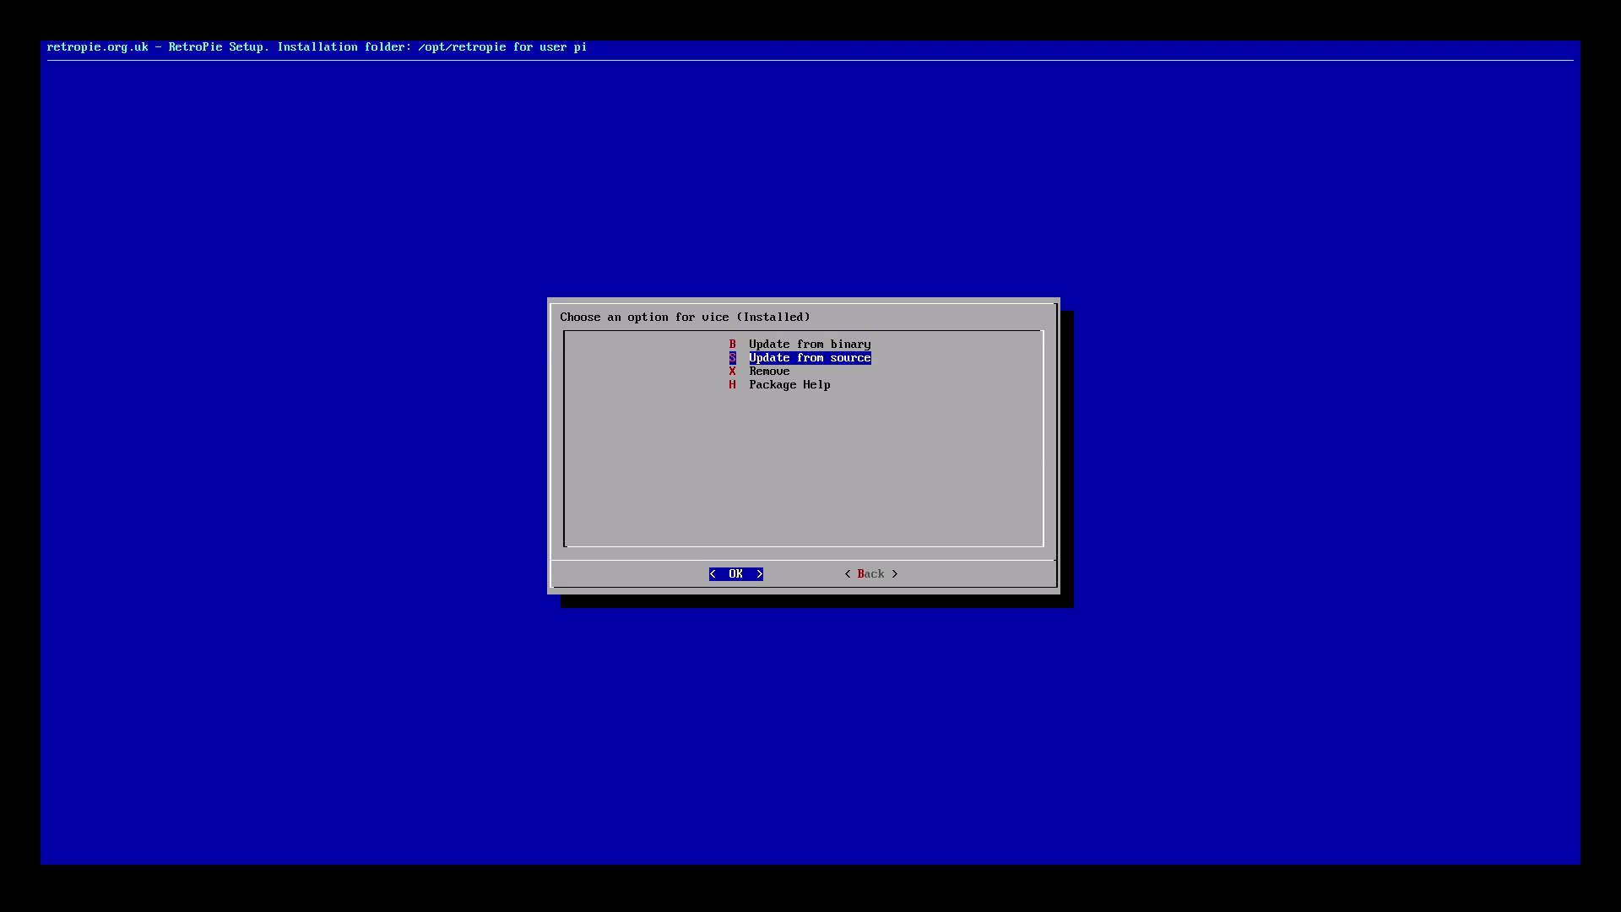
pyautogui.press('Right')
pyautogui.press('Return')
pyautogui.press('Right')
pyautogui.press('Return')
pyautogui.press('Right')
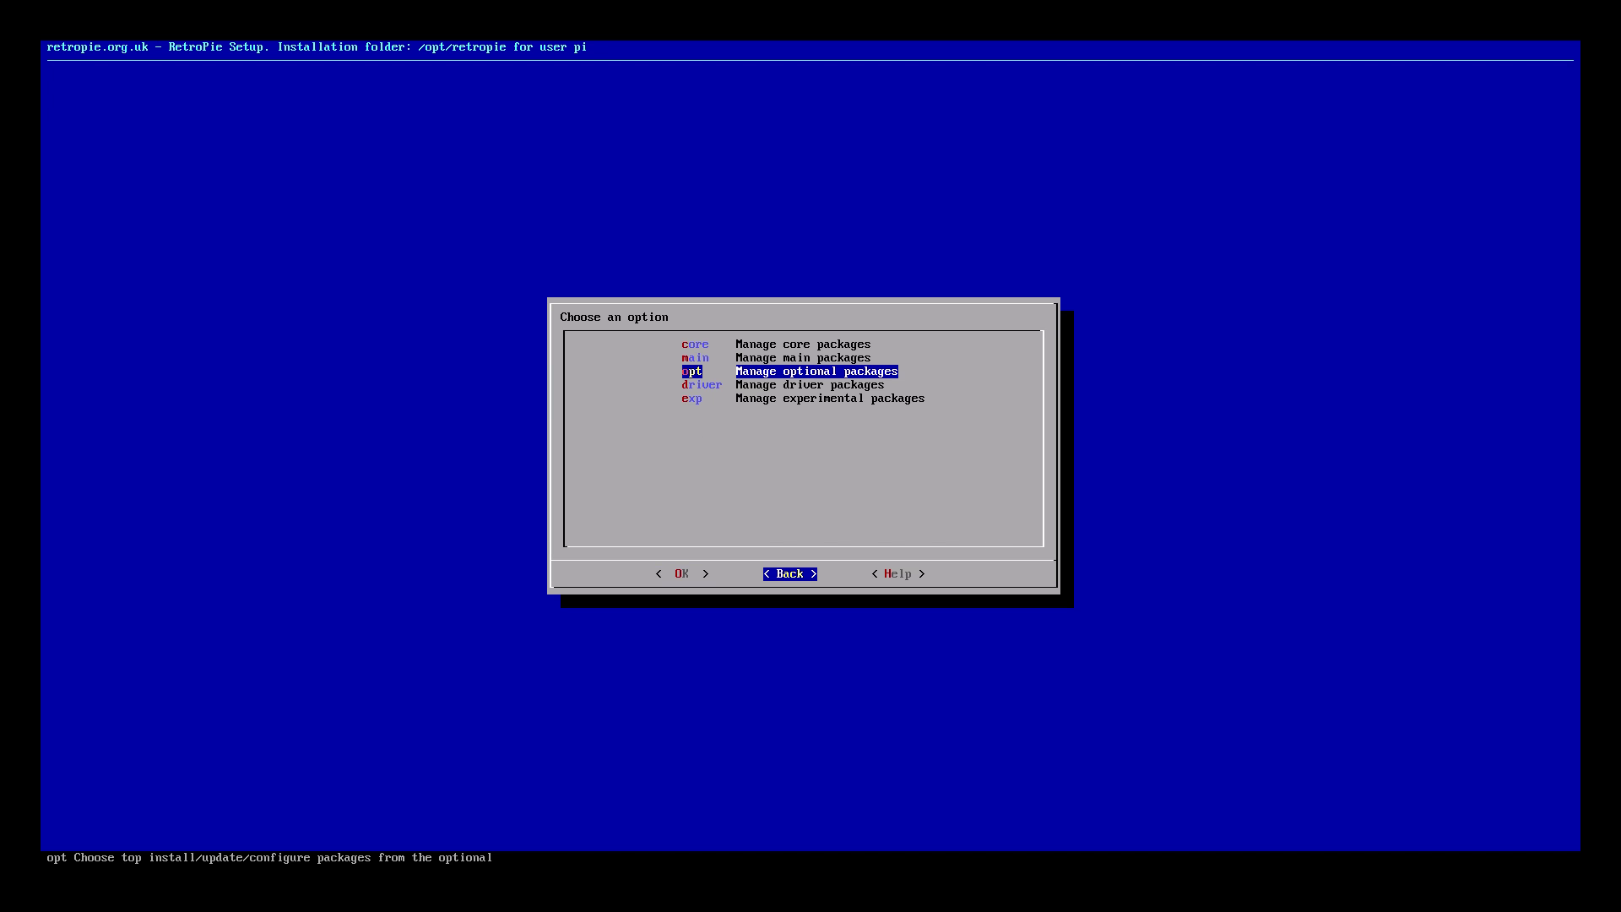
pyautogui.press('Return')
pyautogui.press('Right')
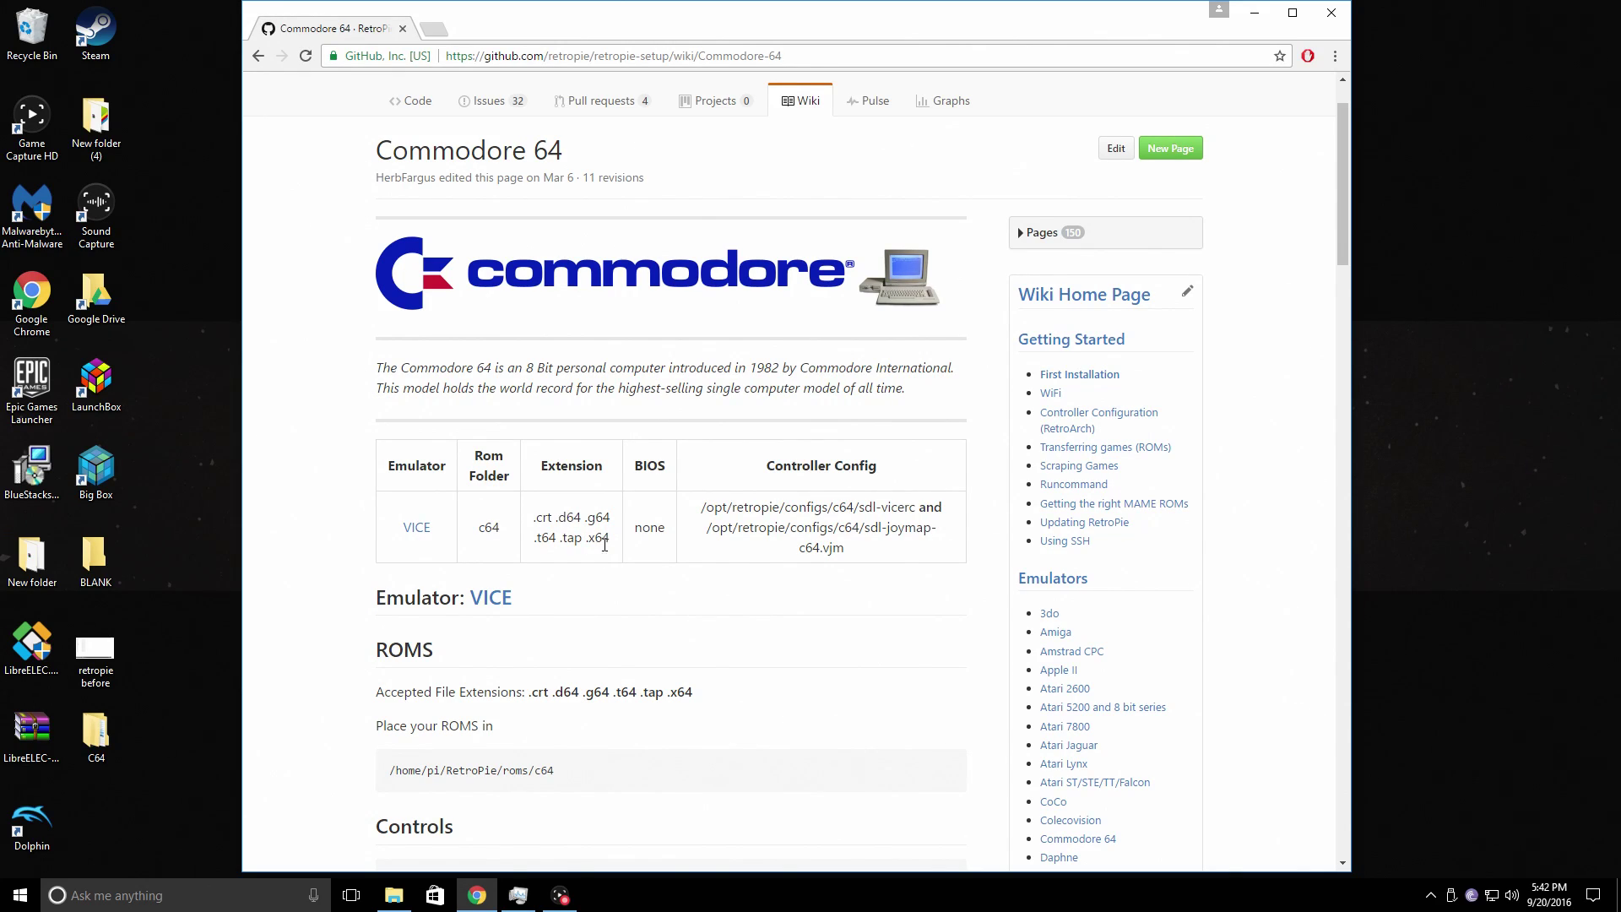
# Step: Review the Commodore 64 wiki page in Chrome for accepted ROM extensions, ROM folder, controls, advanced configuration and troubleshooting
pyautogui.moveTo(562, 538); pyautogui.dragTo(583, 536)
pyautogui.click(612, 572)
pyautogui.scroll(-7, 701, 591)
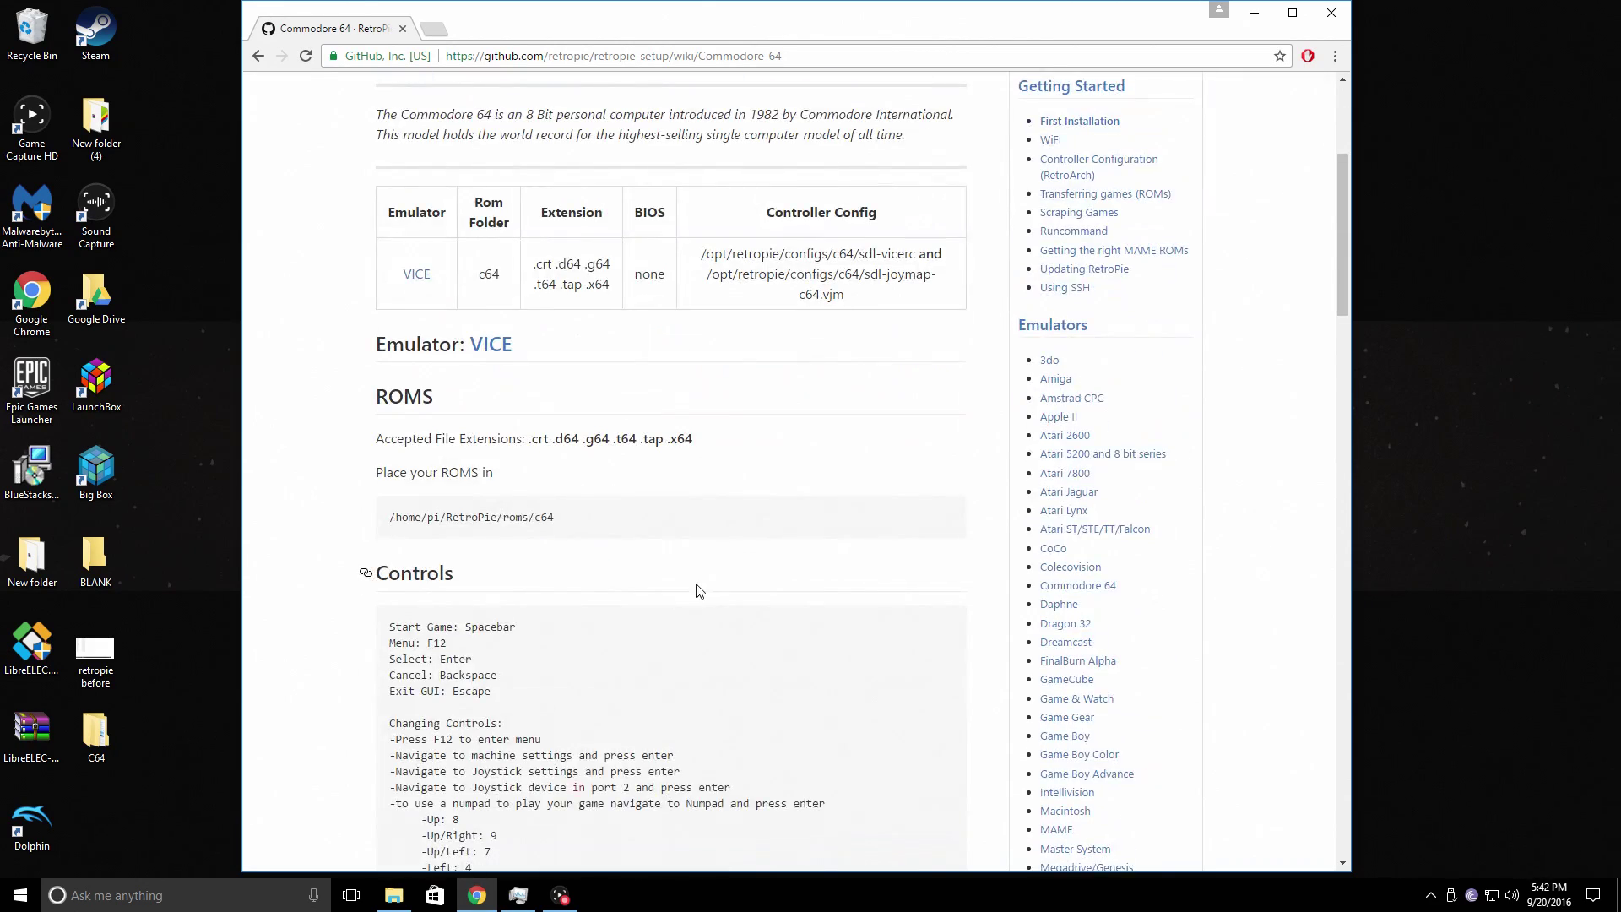
pyautogui.scroll(-2, 726, 588)
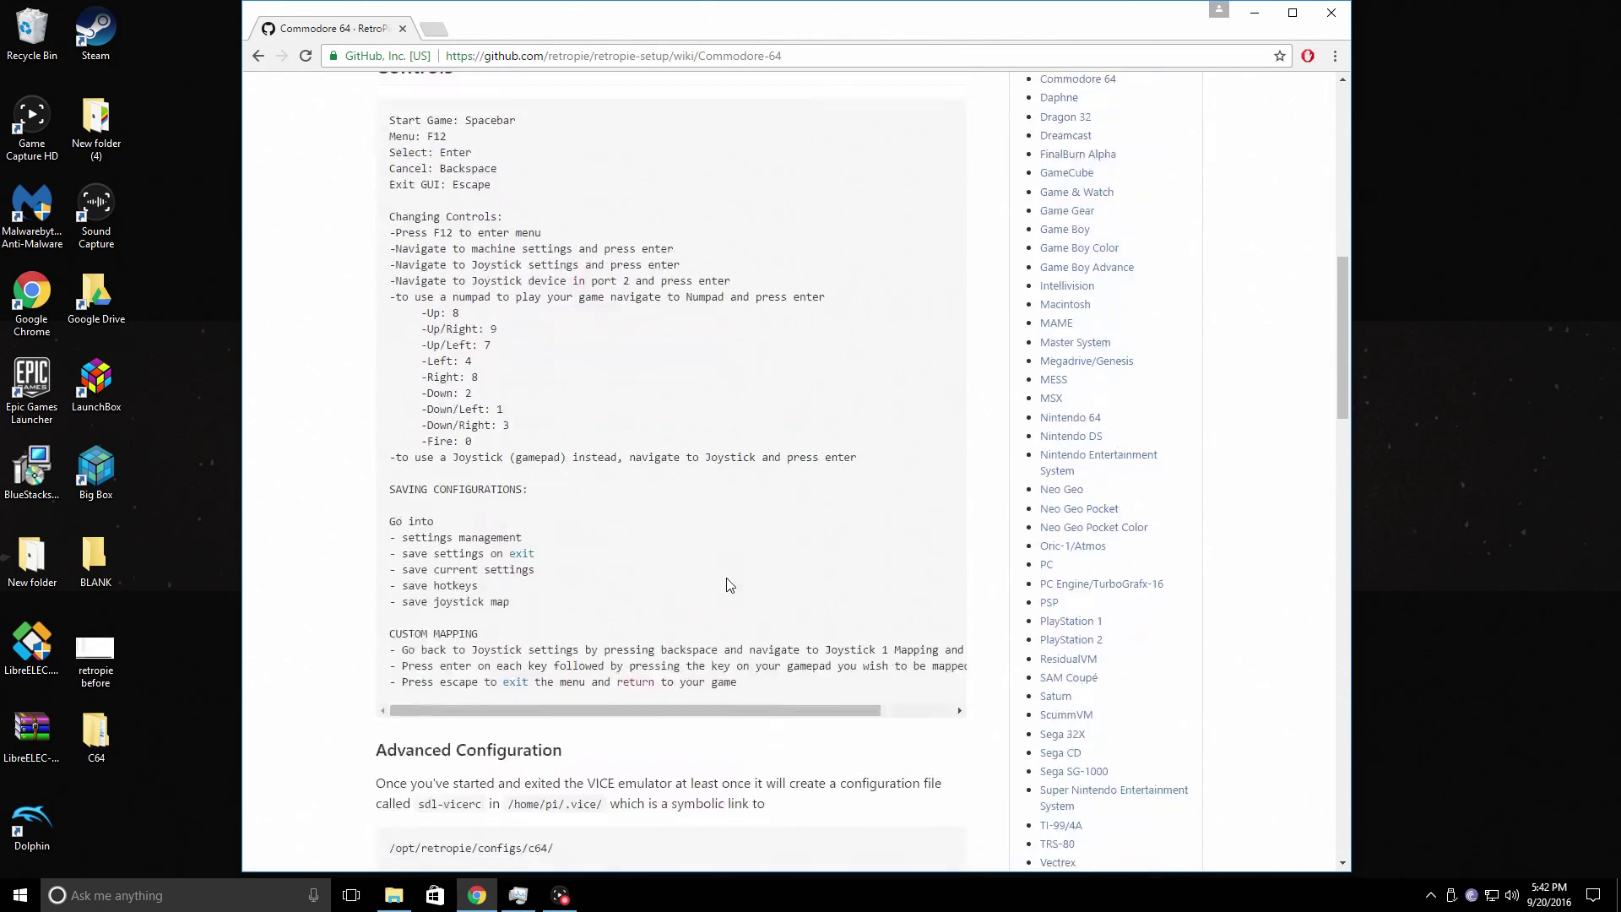
pyautogui.scroll(-12, 729, 584)
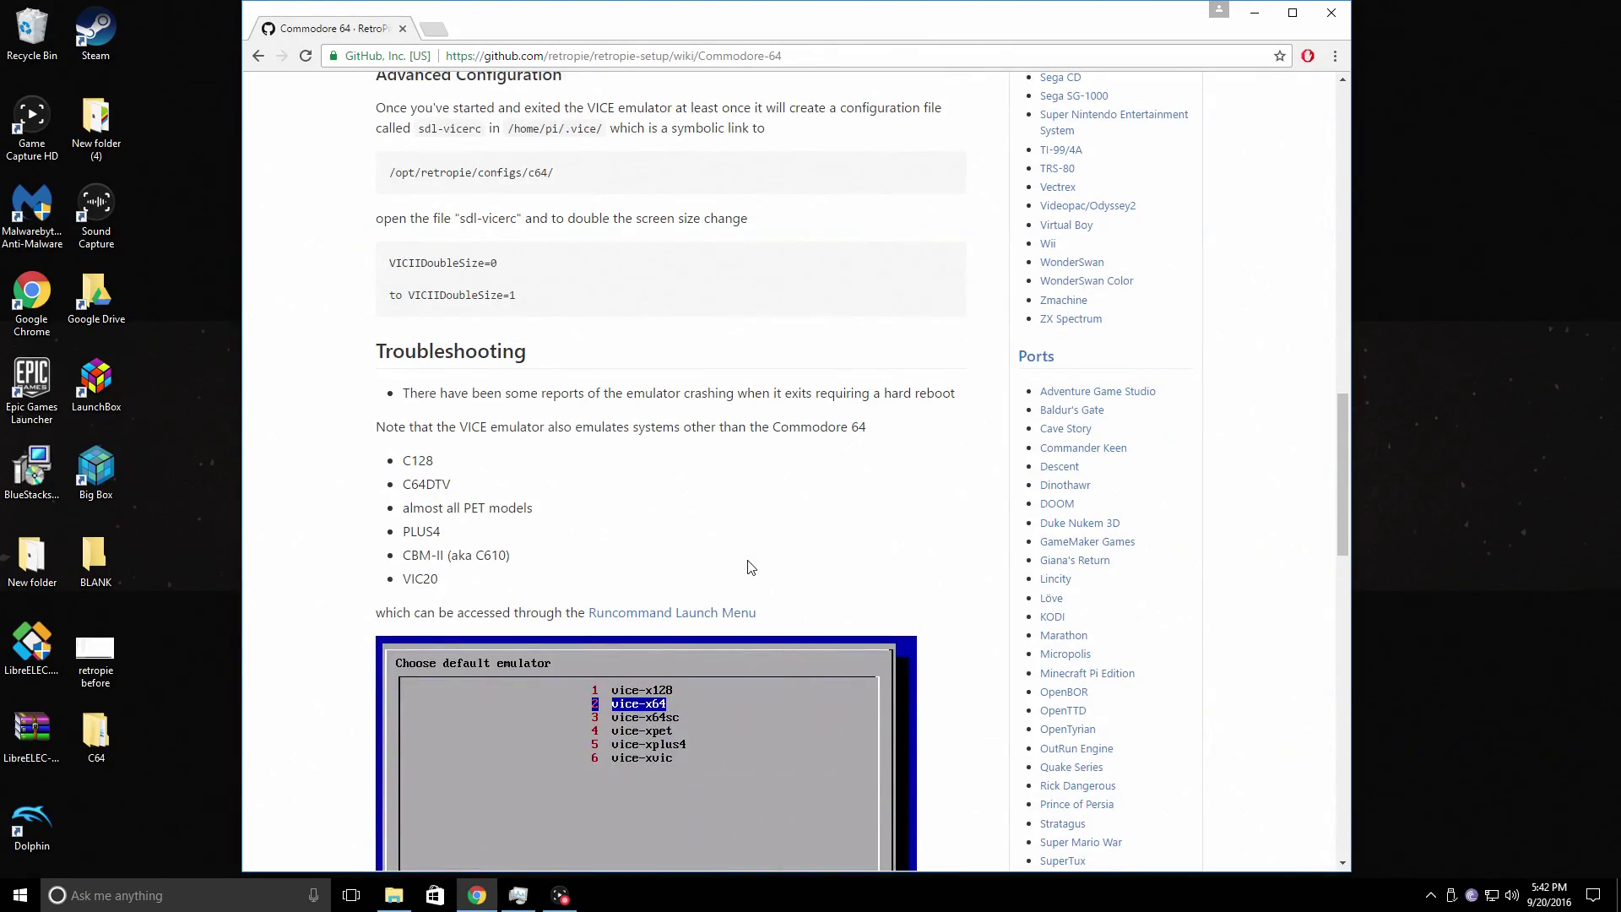
pyautogui.scroll(20, 753, 557)
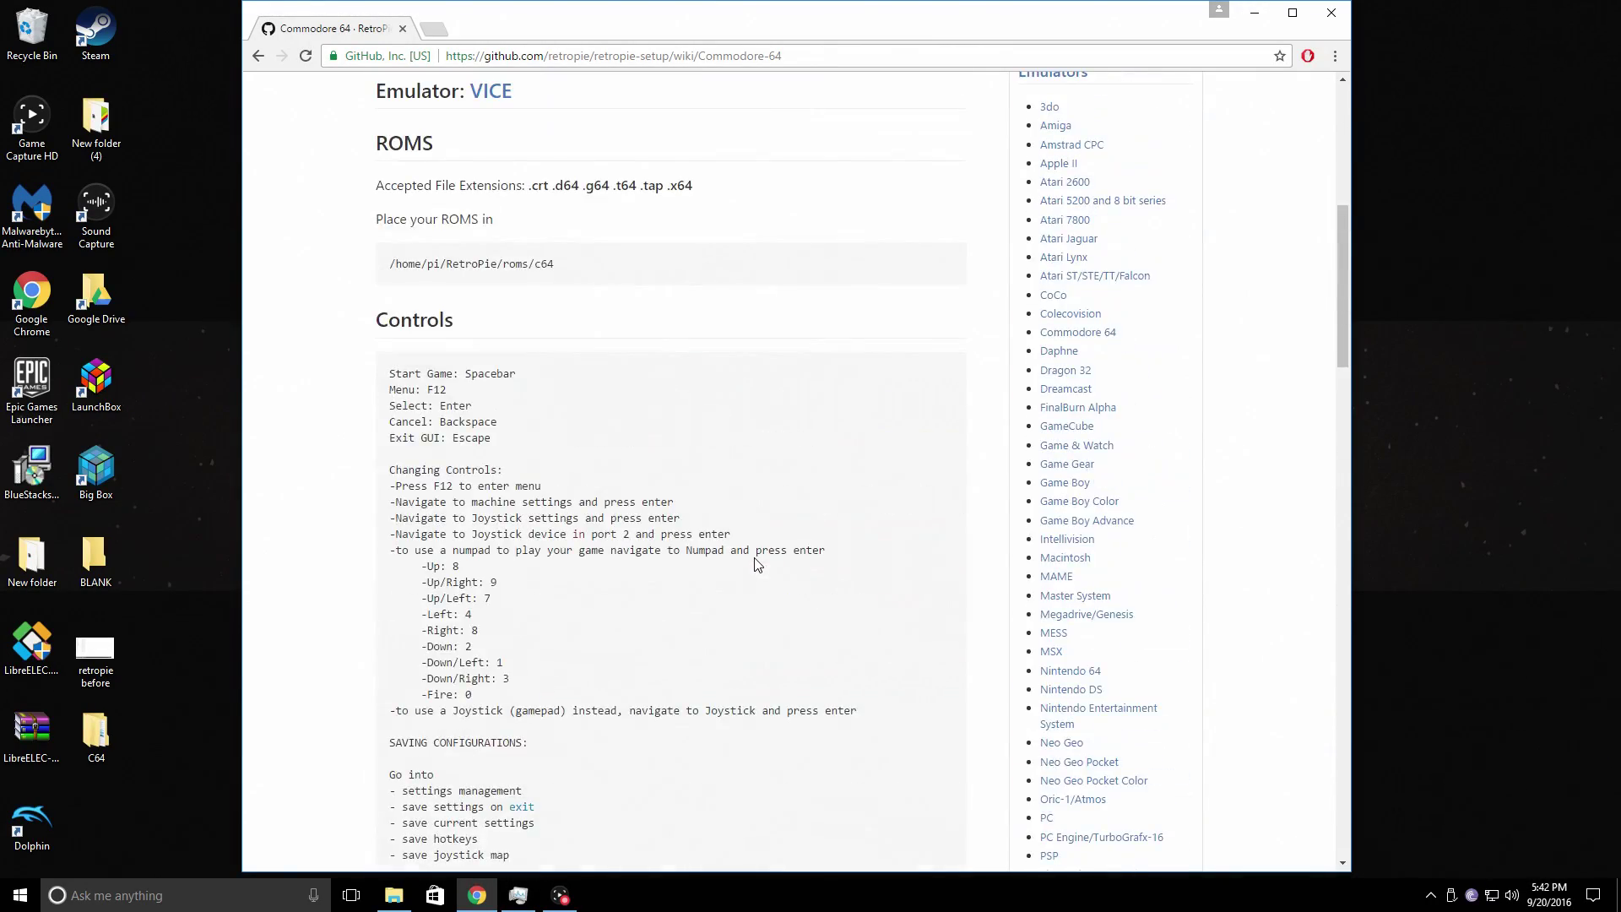
pyautogui.scroll(1, 758, 563)
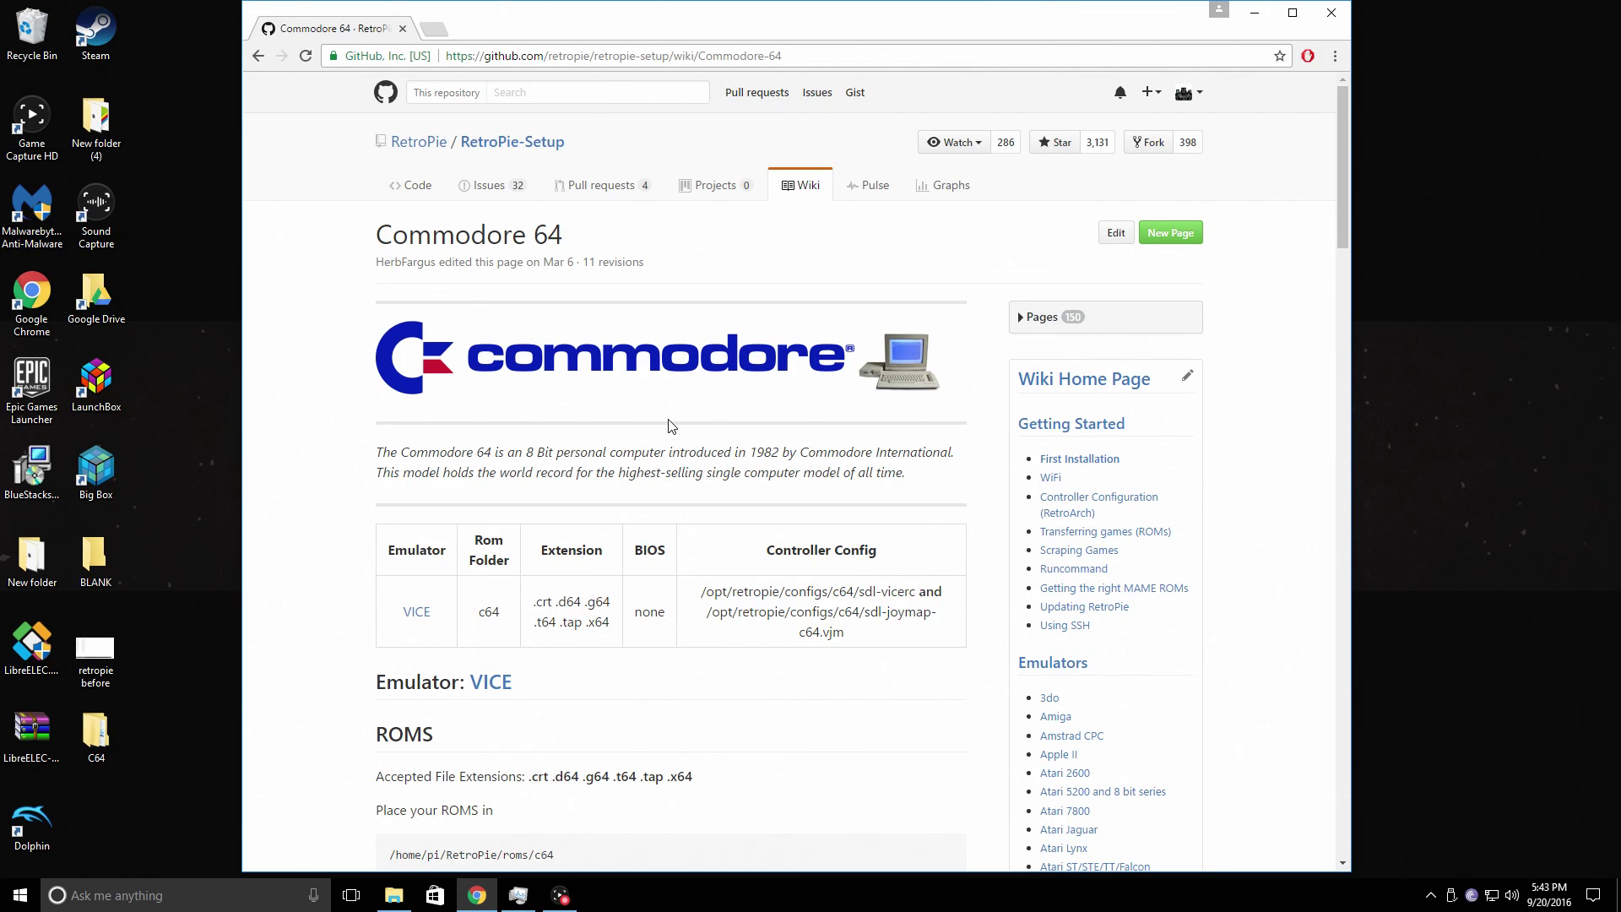
# Step: Minimise the browser, switch to File Explorer at the RETROPIE network share, and check its network path
pyautogui.click(1254, 13)
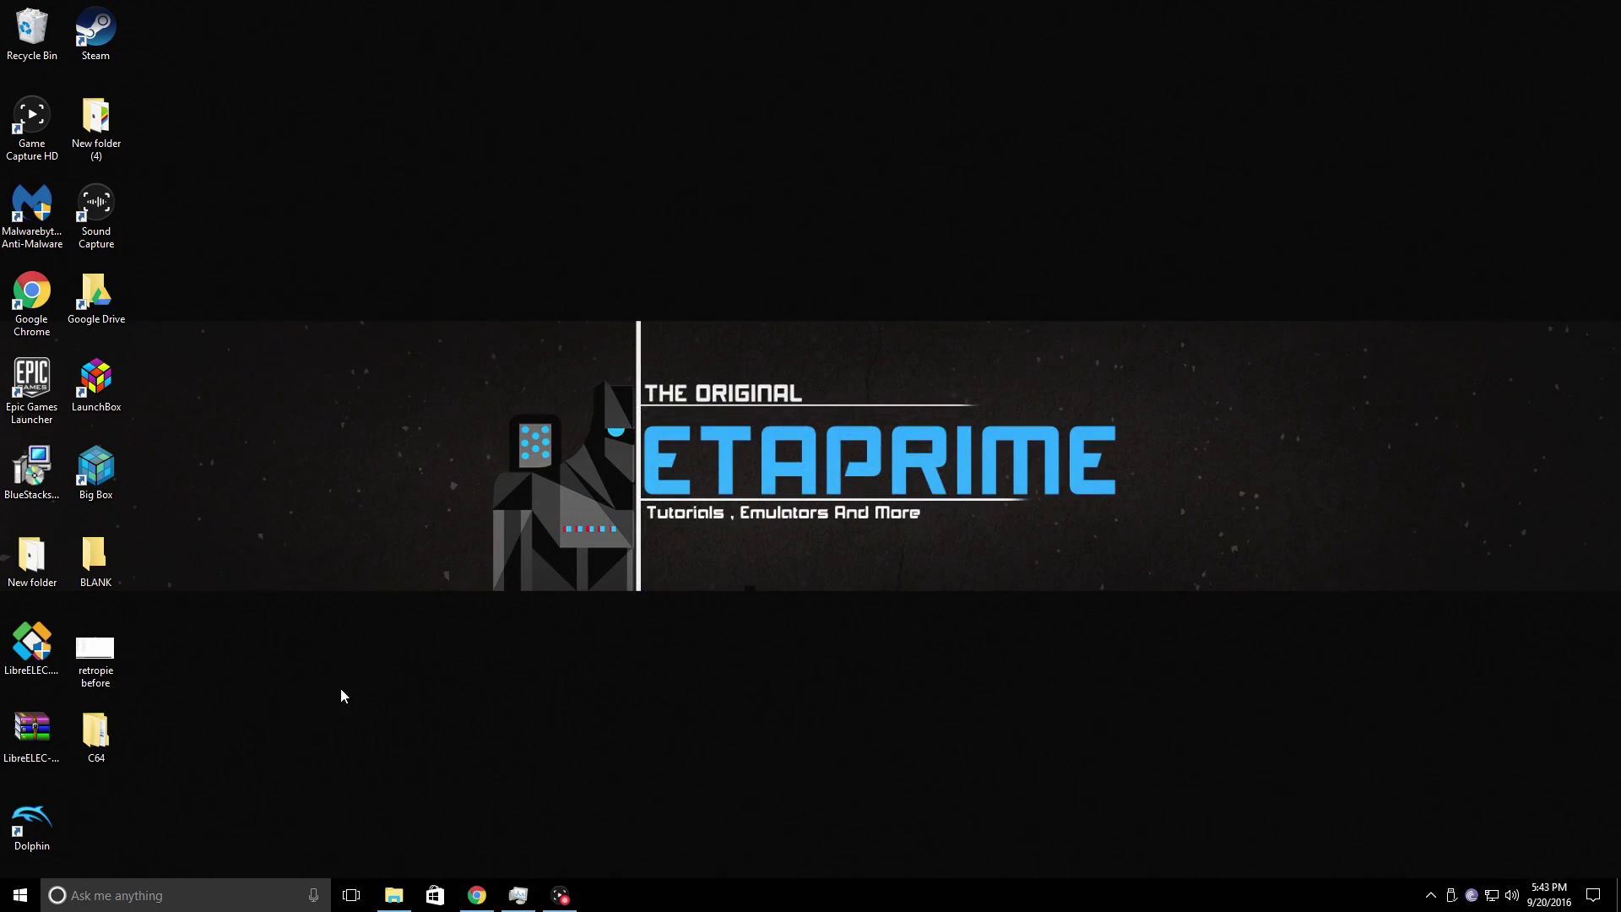
pyautogui.click(394, 895)
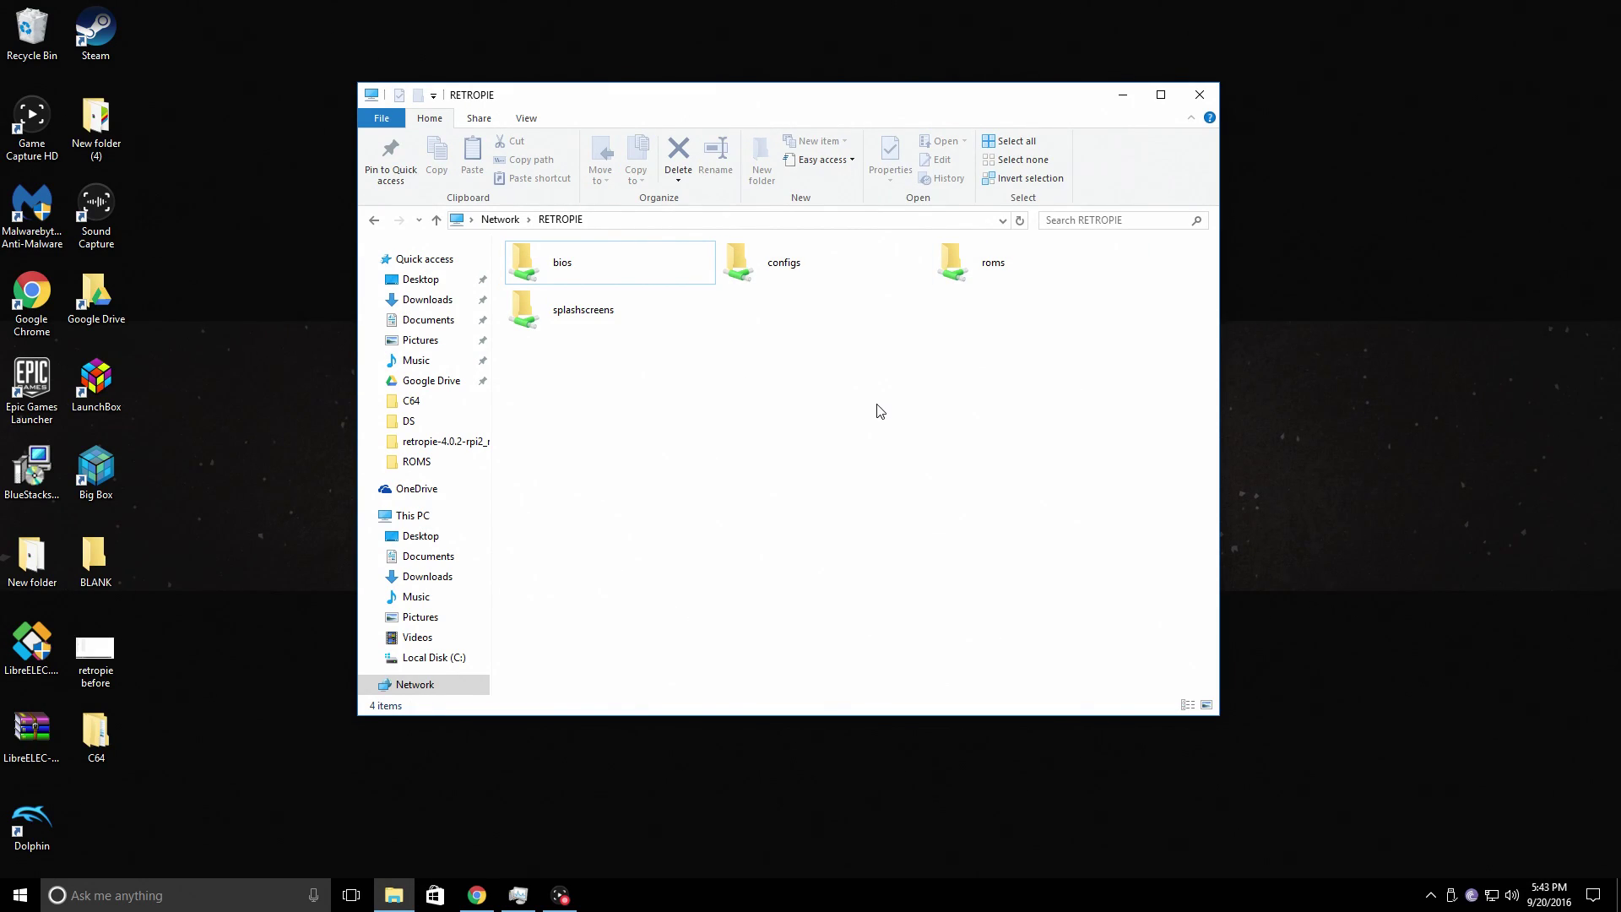
pyautogui.click(612, 226)
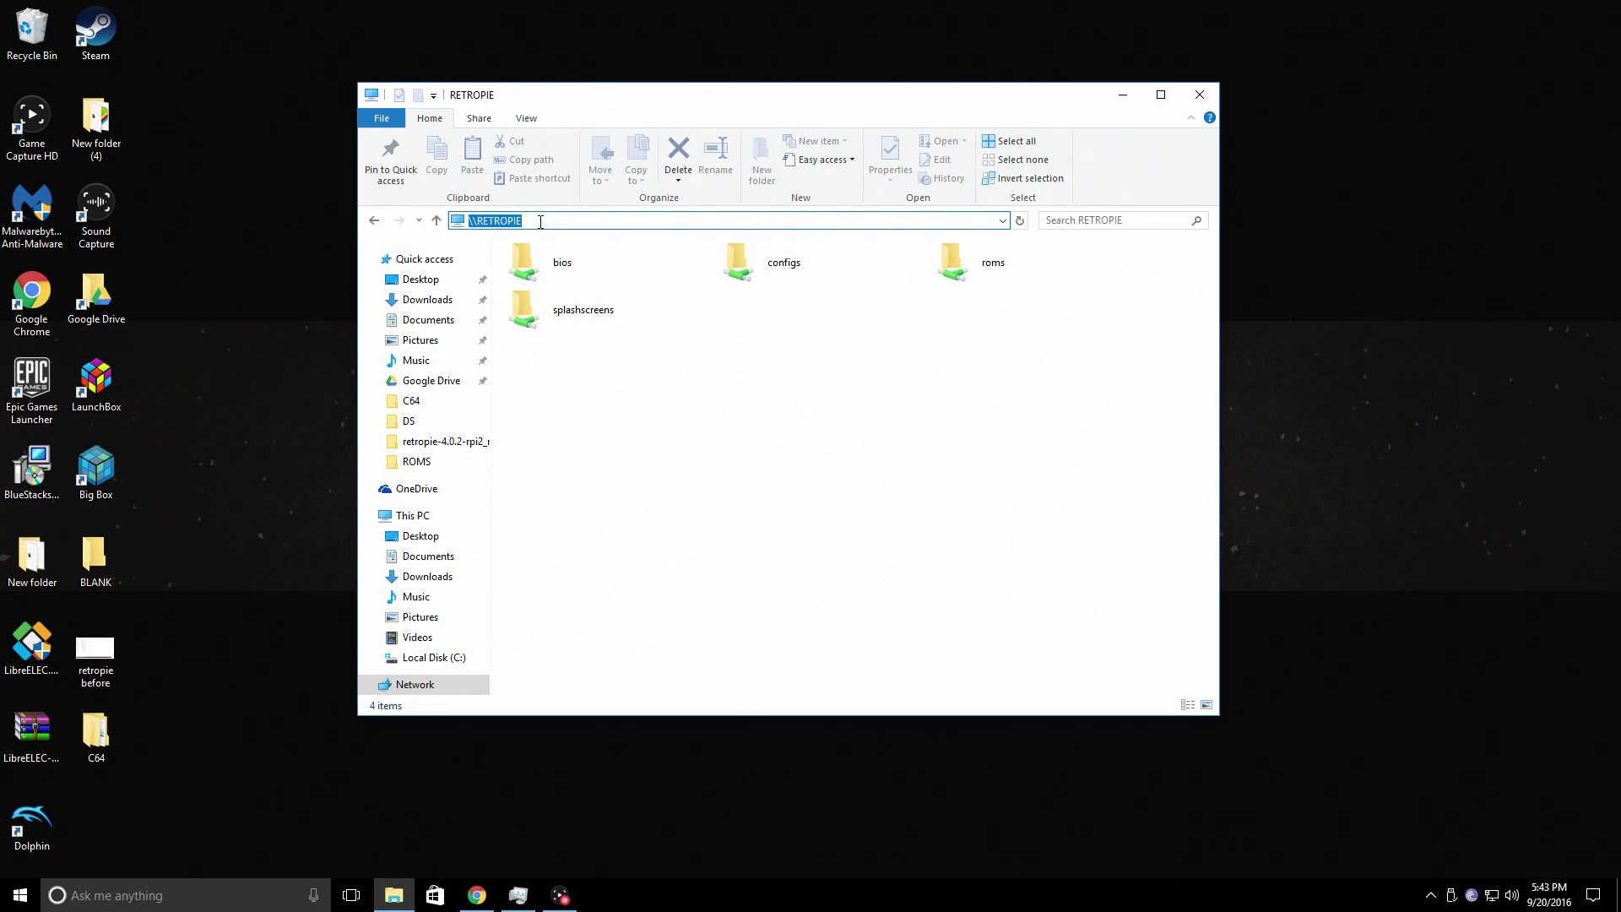
pyautogui.click(790, 445)
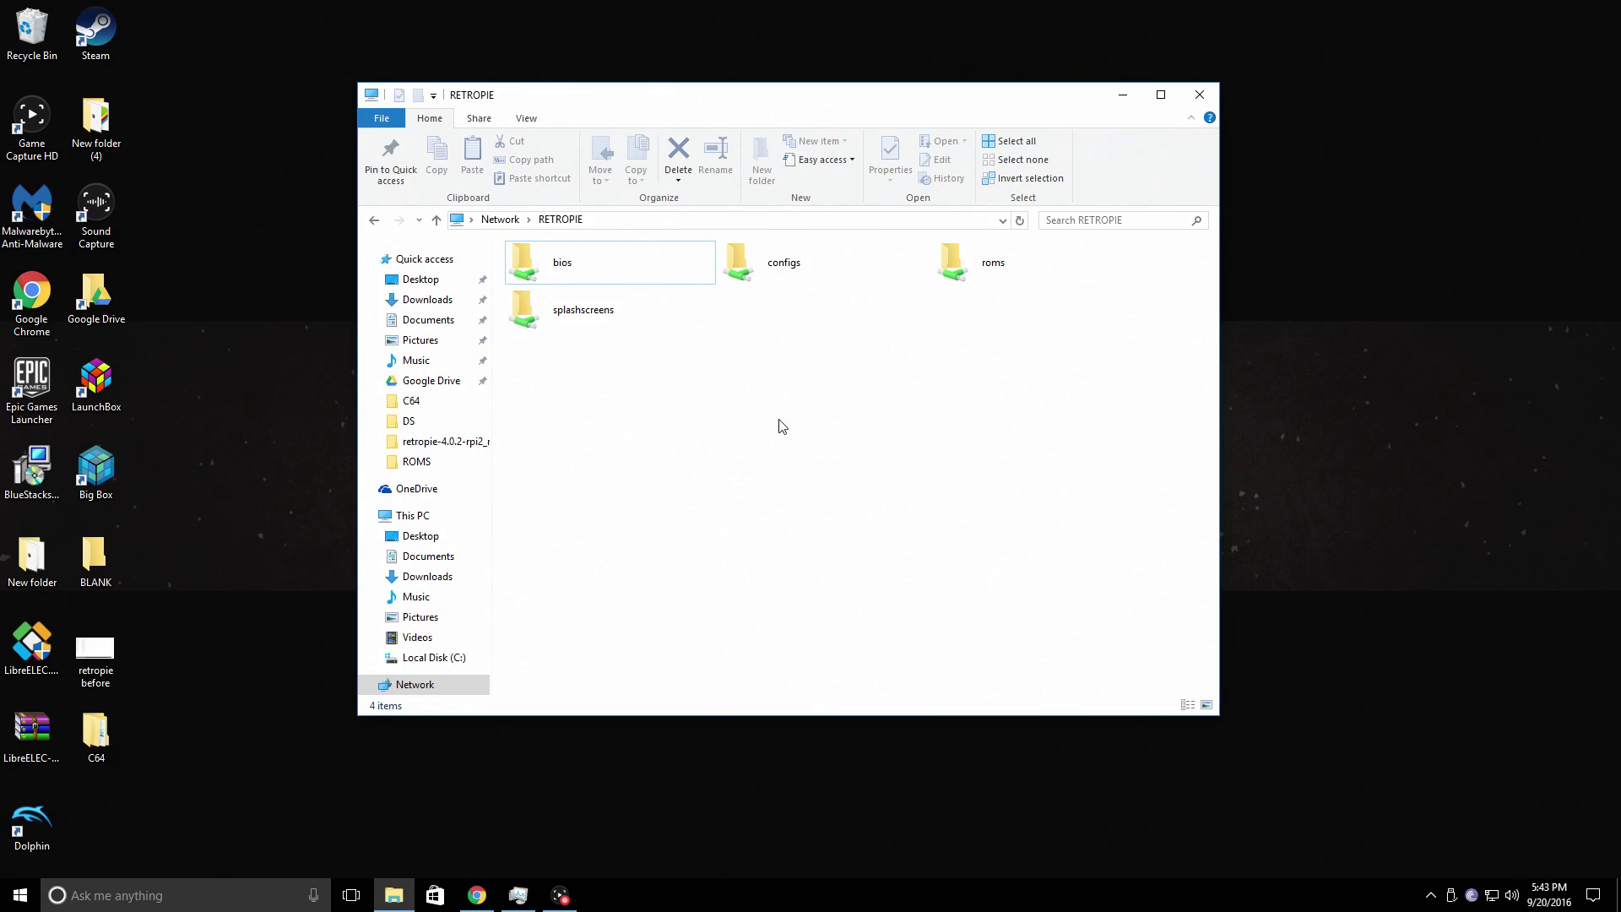
# Step: Open the c64 folder inside roms on the RETROPIE share and move its window aside to make room for a second one
pyautogui.click(957, 270)
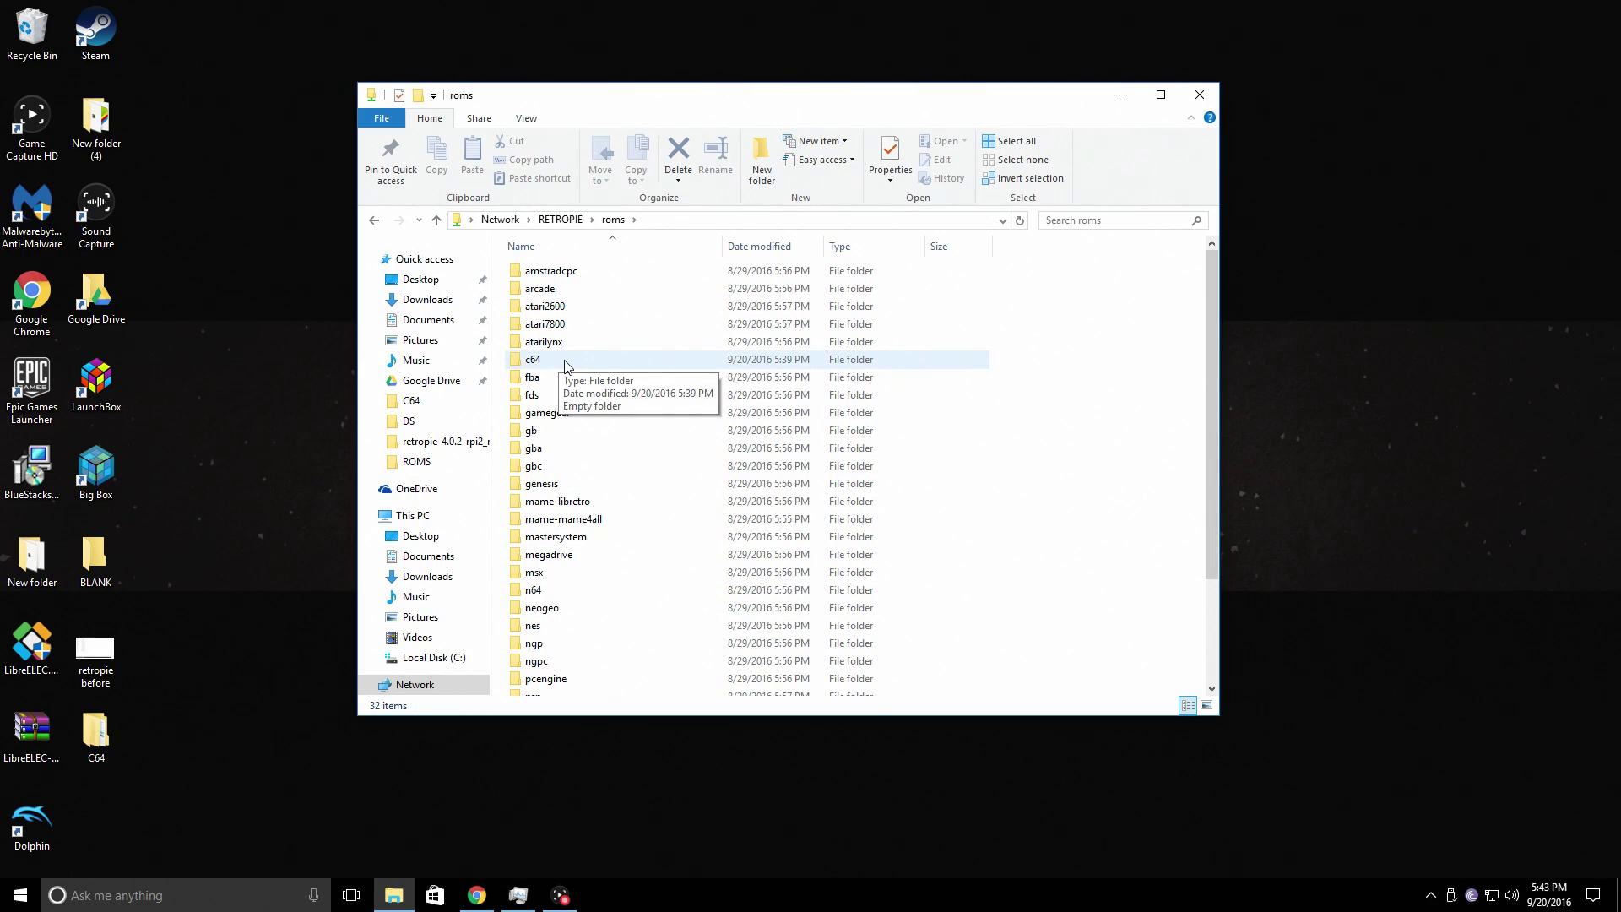
pyautogui.doubleClick(565, 365)
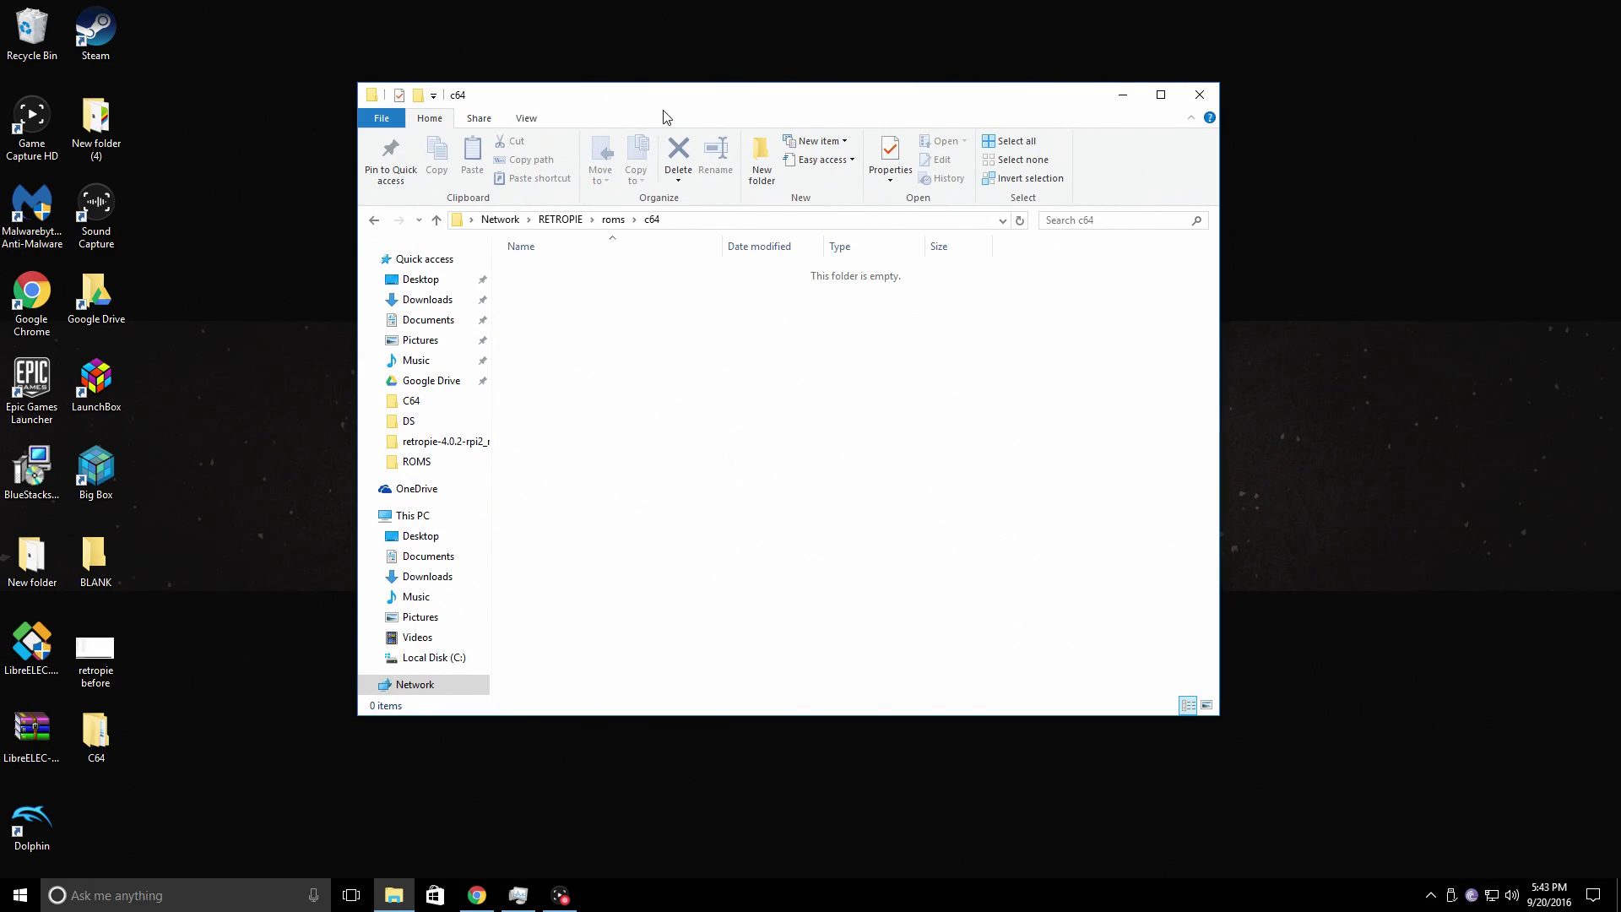
pyautogui.moveTo(954, 91); pyautogui.dragTo(1233, 91)
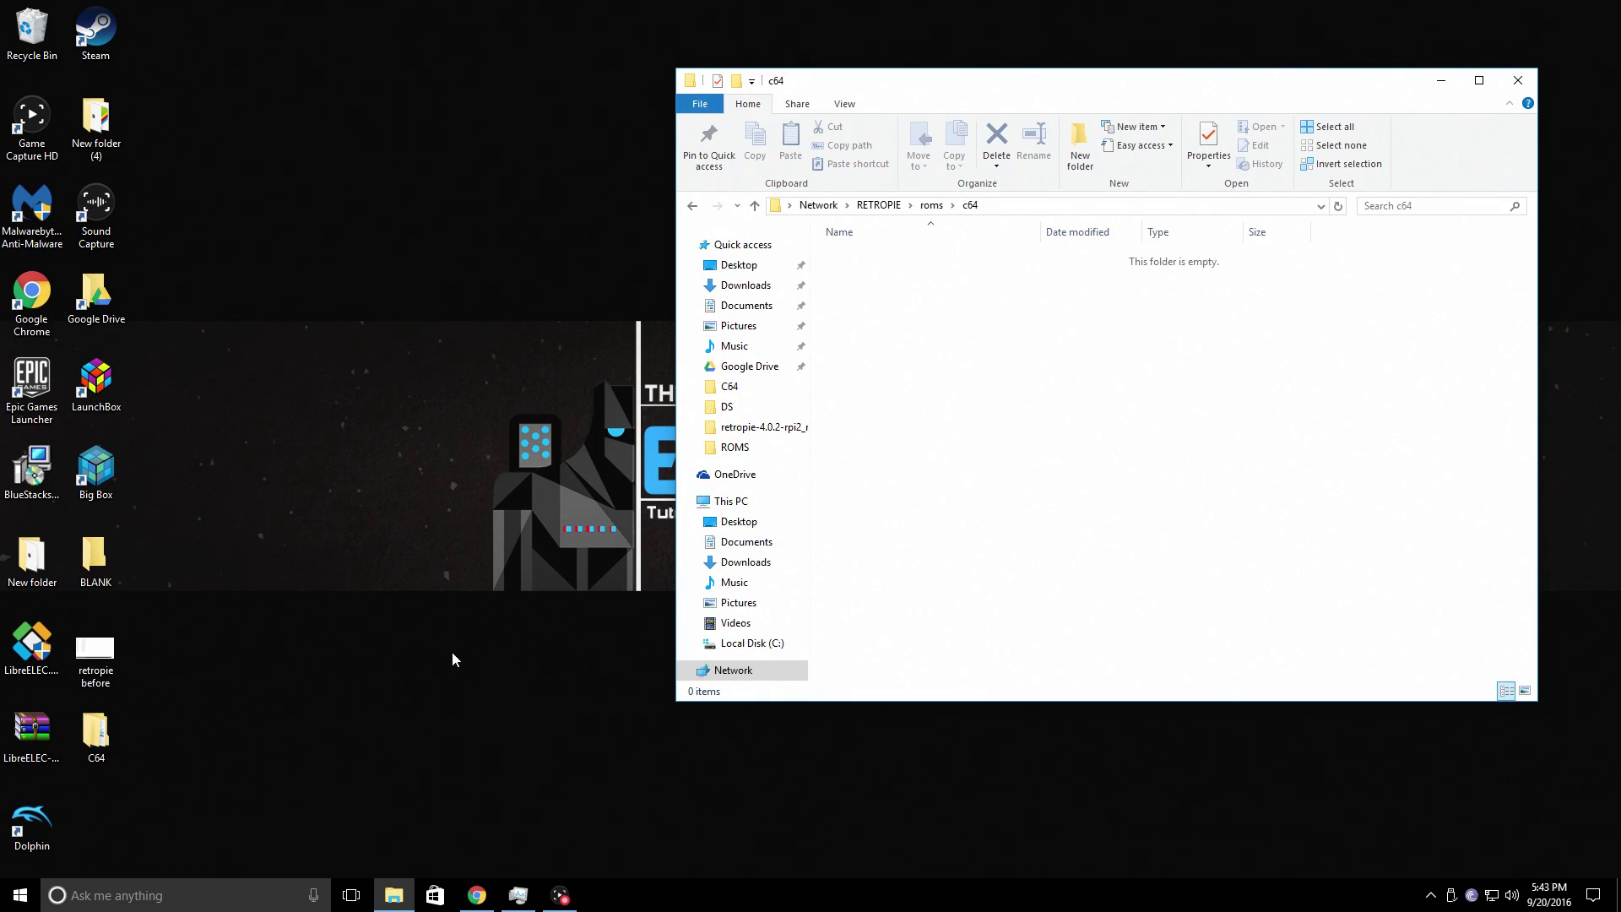
# Step: Copy all the game archives from the desktop C64 folder into the share's c64 folder and close the source window
pyautogui.doubleClick(88, 749)
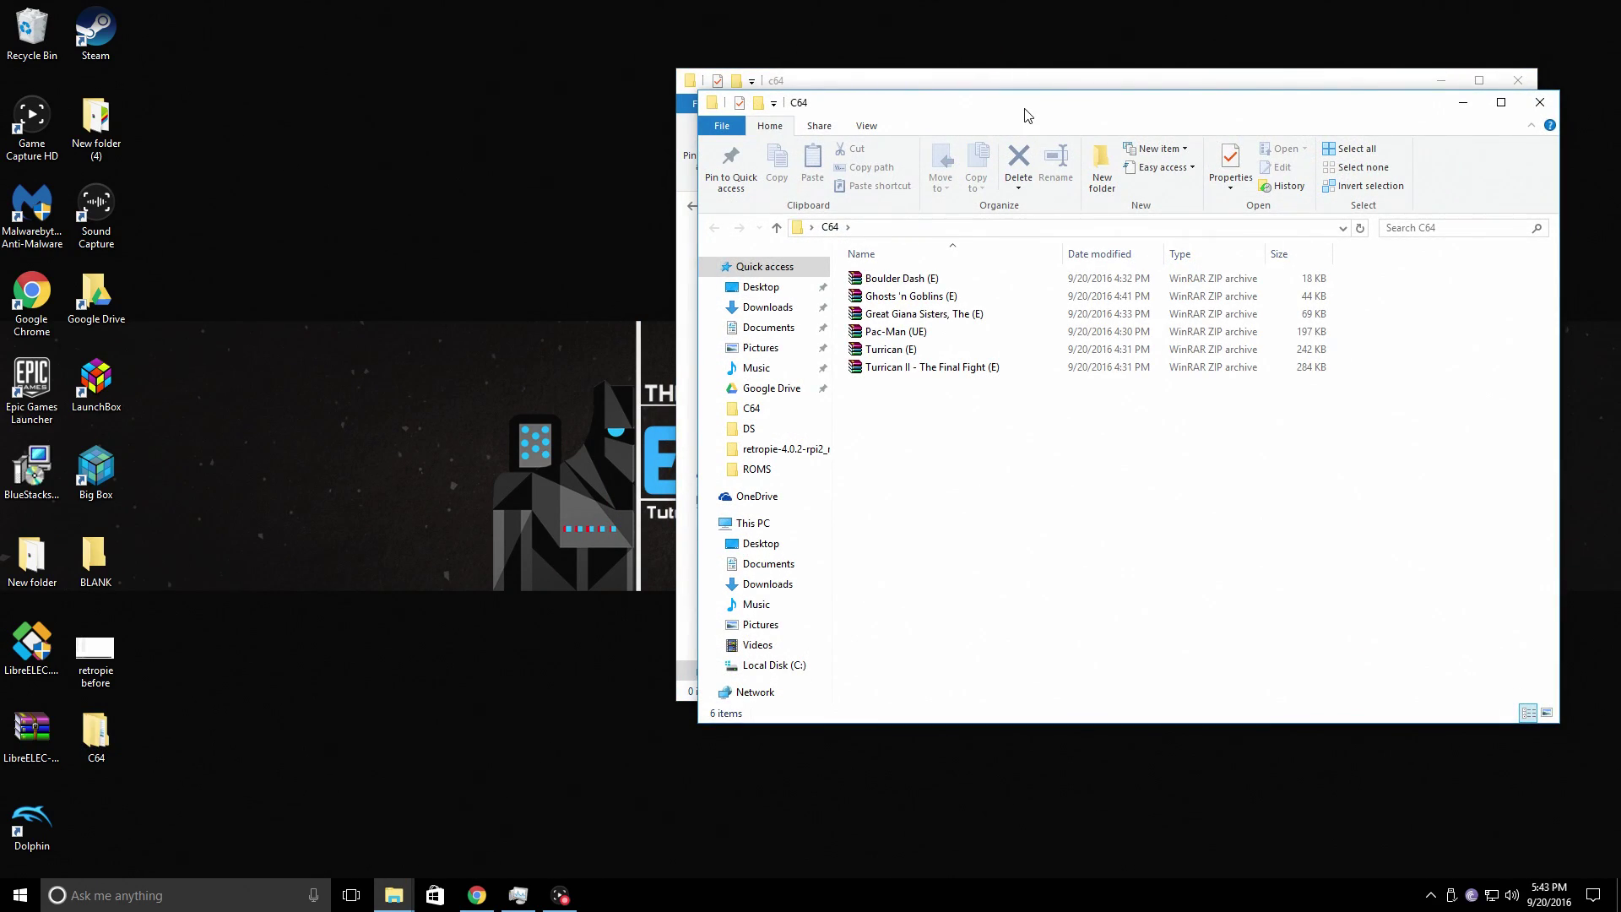
pyautogui.moveTo(1025, 118); pyautogui.dragTo(246, 124)
pyautogui.moveTo(282, 448); pyautogui.dragTo(137, 282)
pyautogui.moveTo(942, 356); pyautogui.dragTo(1077, 409)
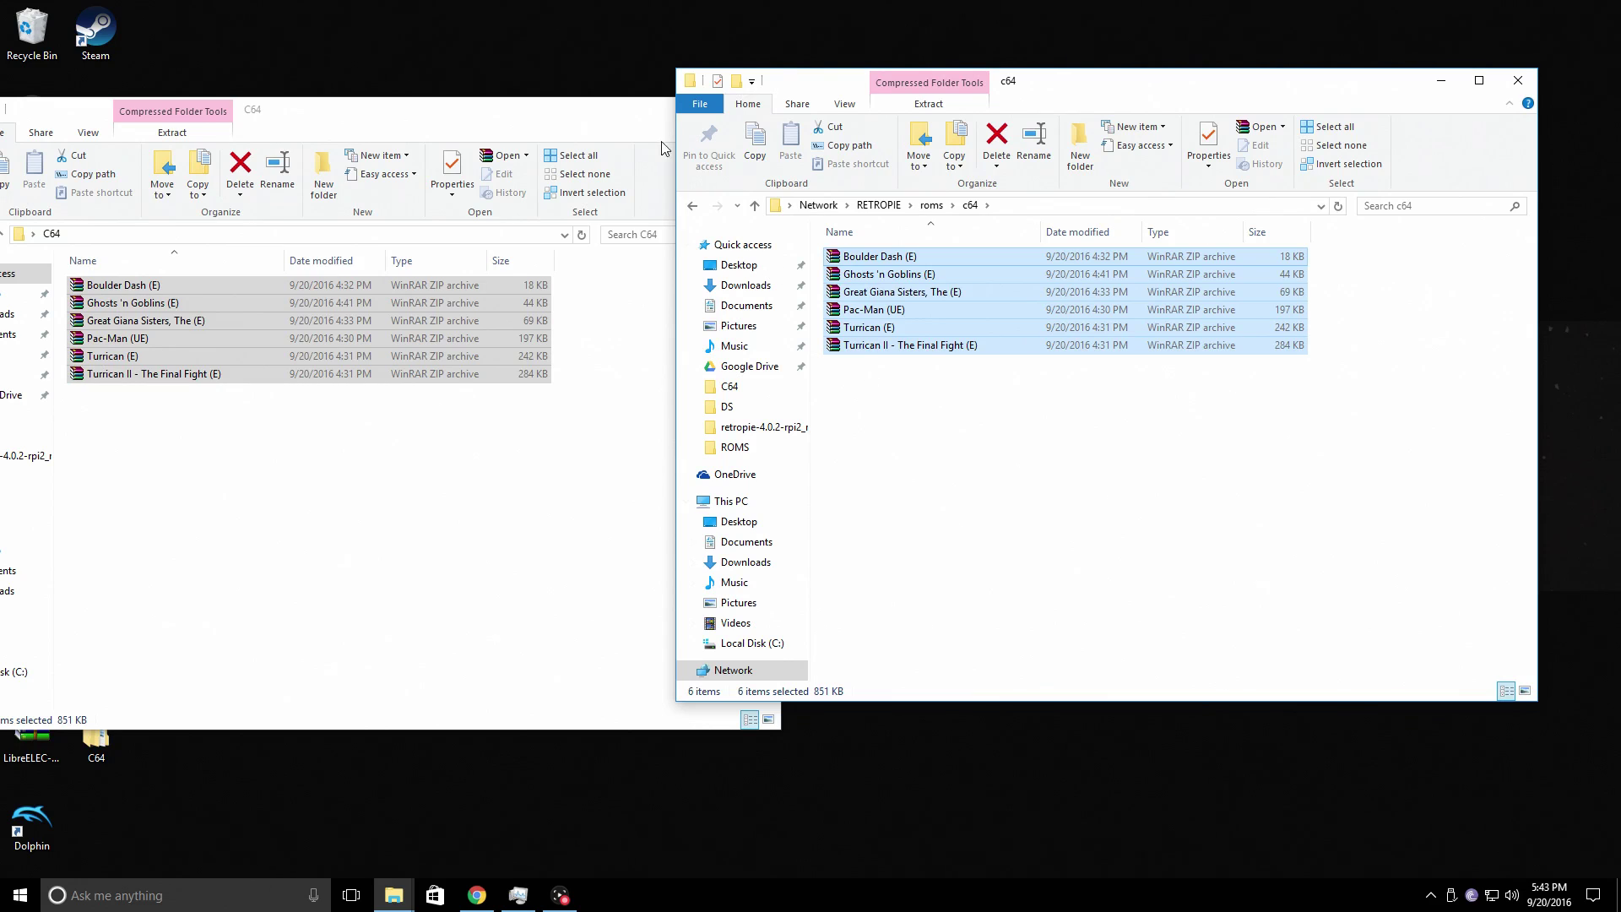
pyautogui.click(566, 107)
pyautogui.click(762, 112)
pyautogui.moveTo(1122, 108); pyautogui.dragTo(836, 123)
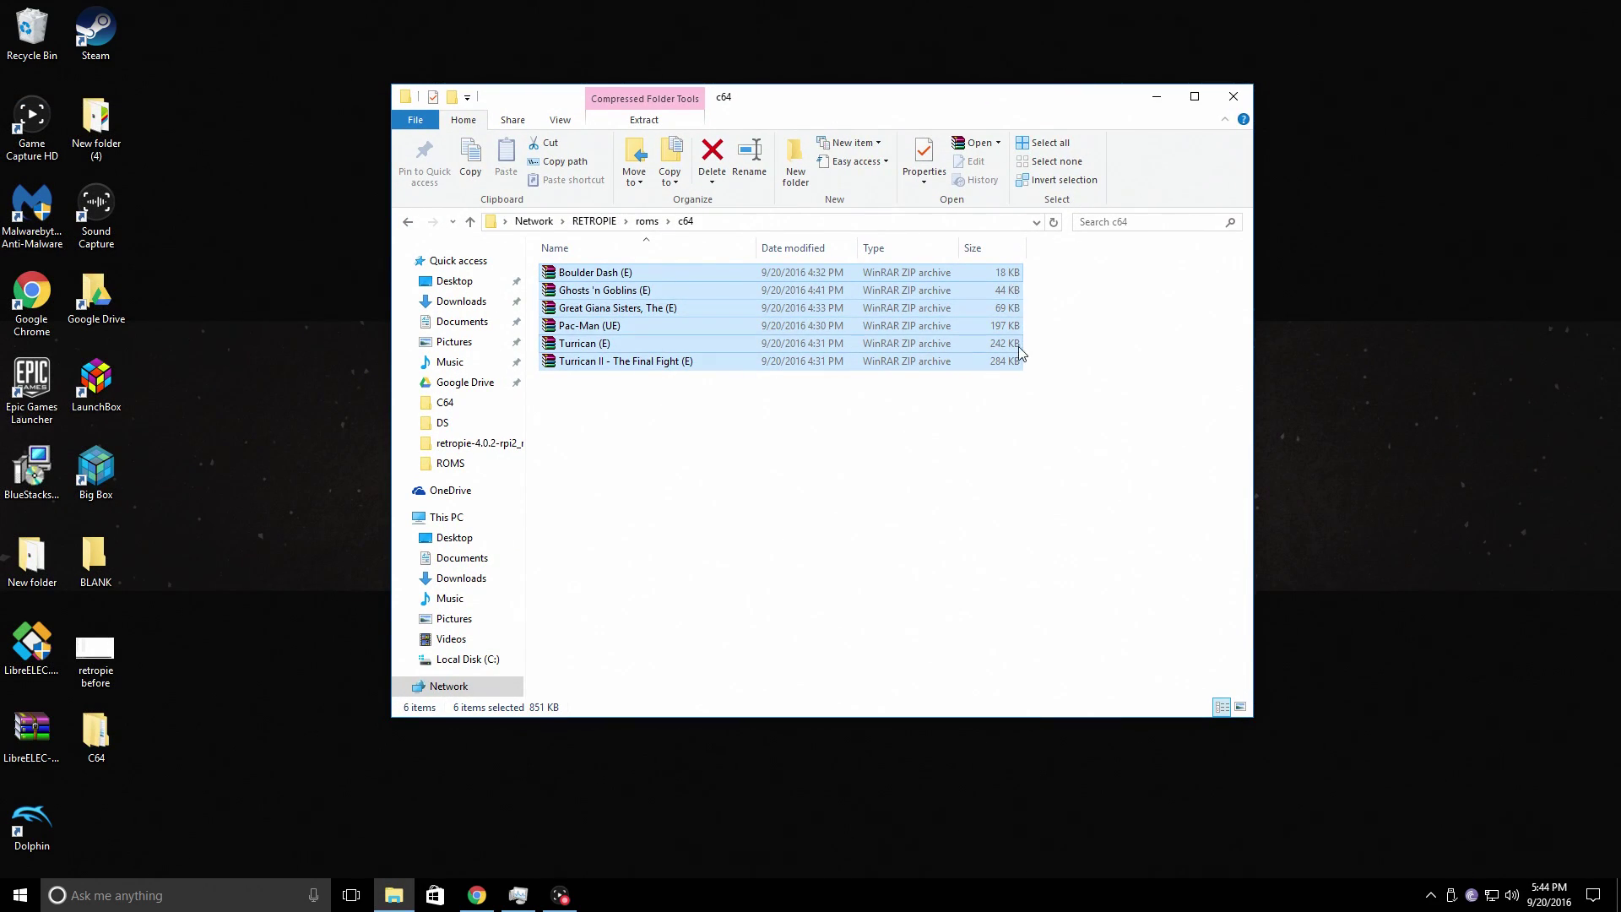
pyautogui.click(1030, 417)
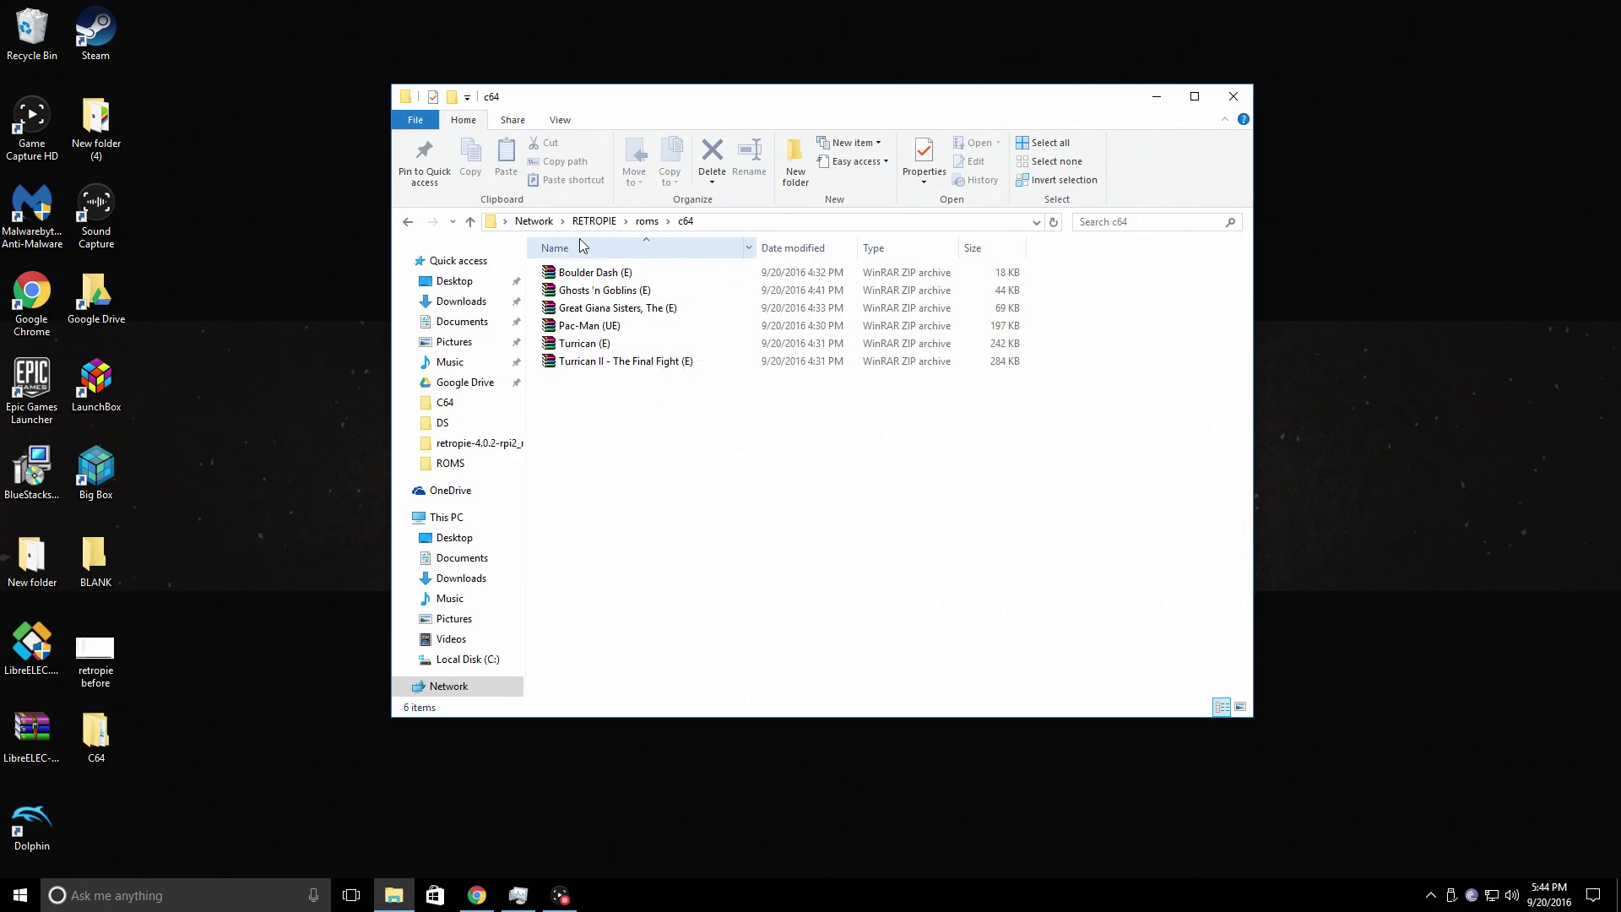
# Step: Extract the Turrican (E) archive in place in the desktop C64 folder, check the extracted file's type, and close both folder windows
pyautogui.doubleClick(93, 741)
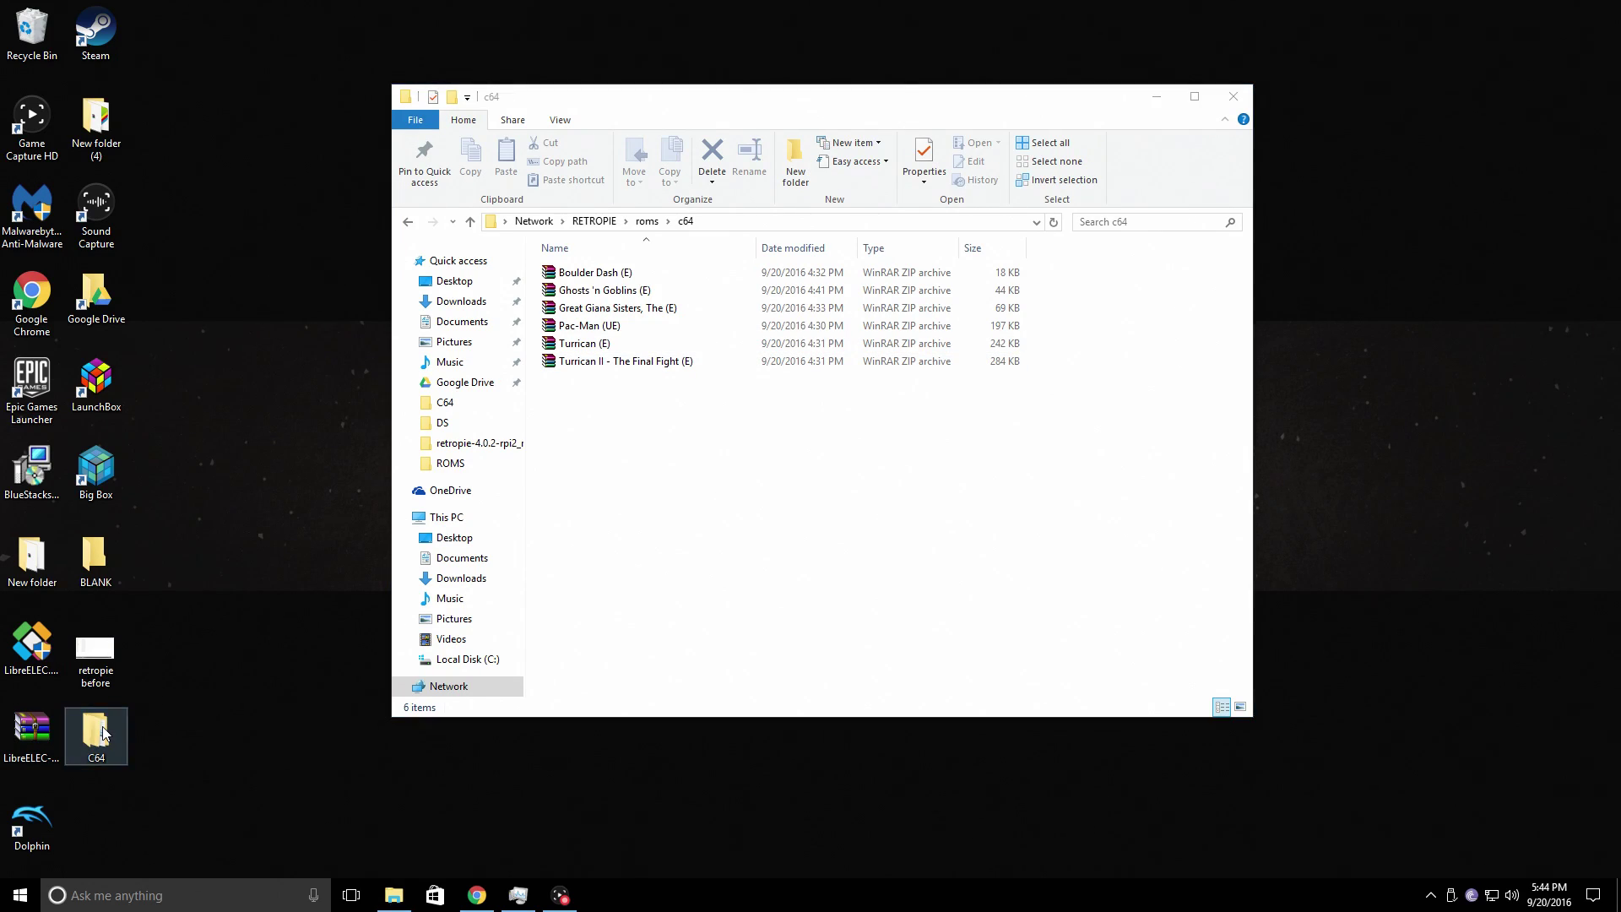
pyautogui.rightClick(633, 371)
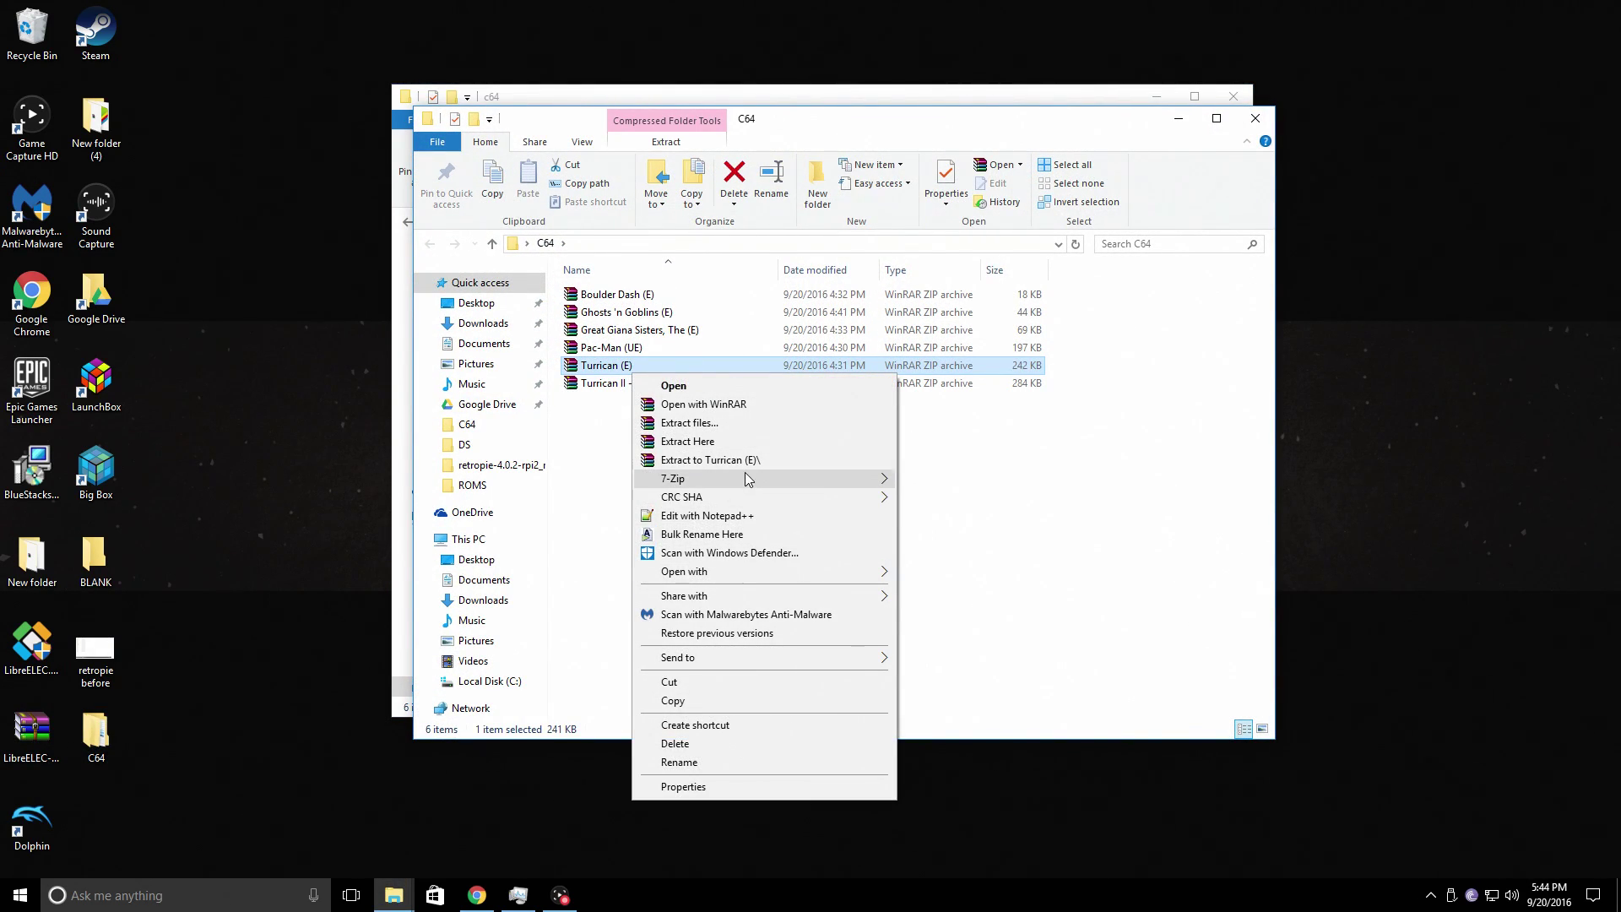
pyautogui.click(717, 440)
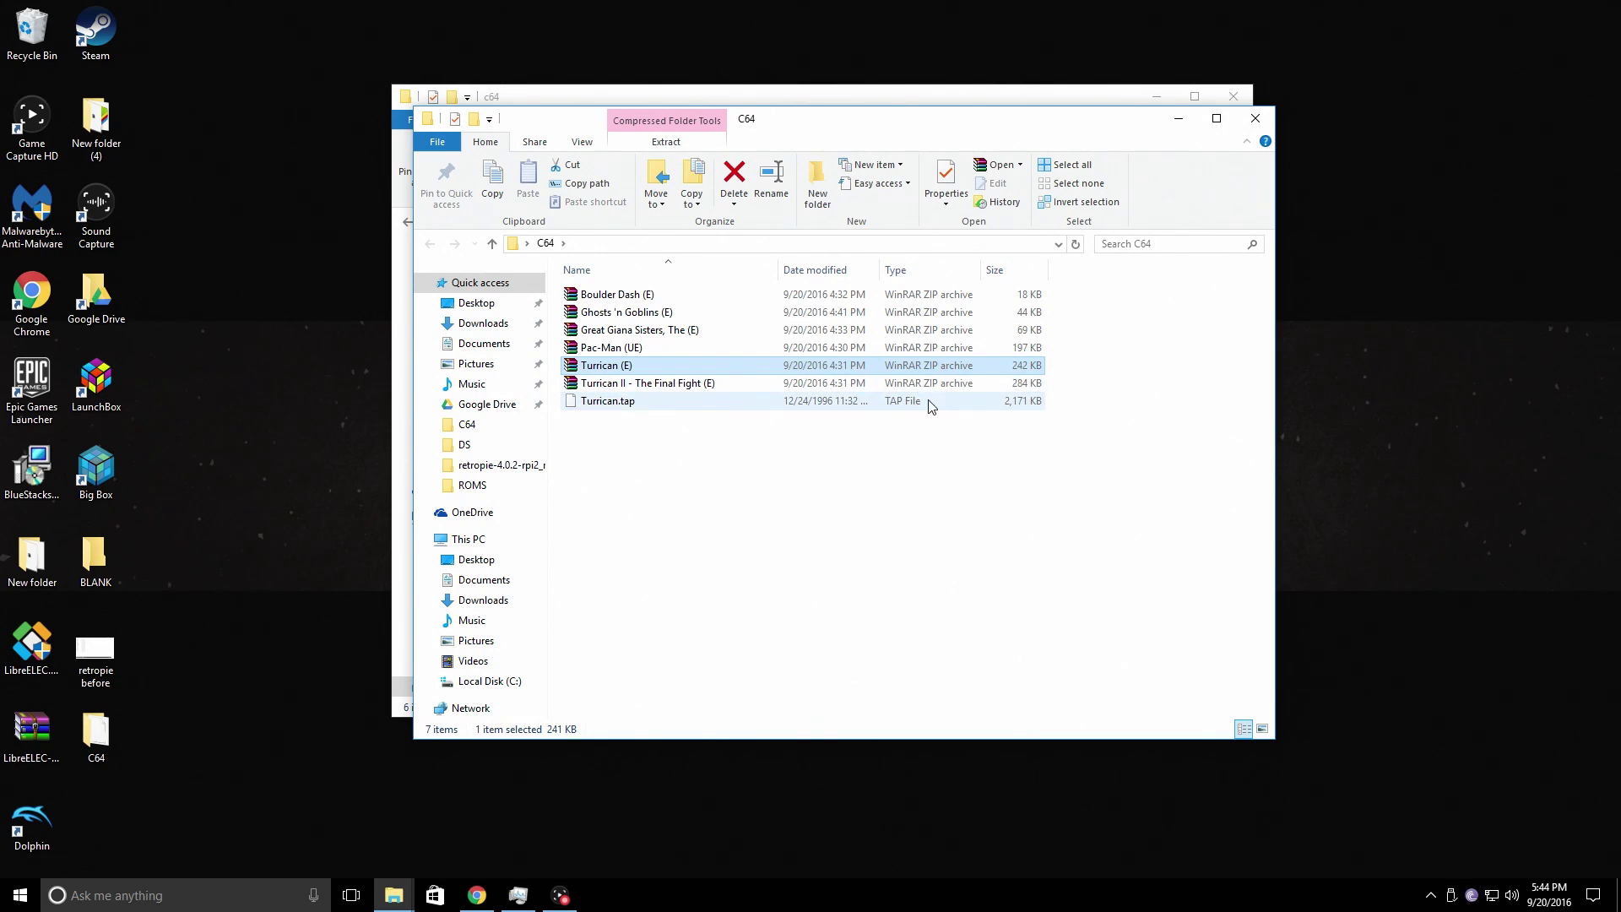
pyautogui.click(1256, 118)
pyautogui.click(1234, 98)
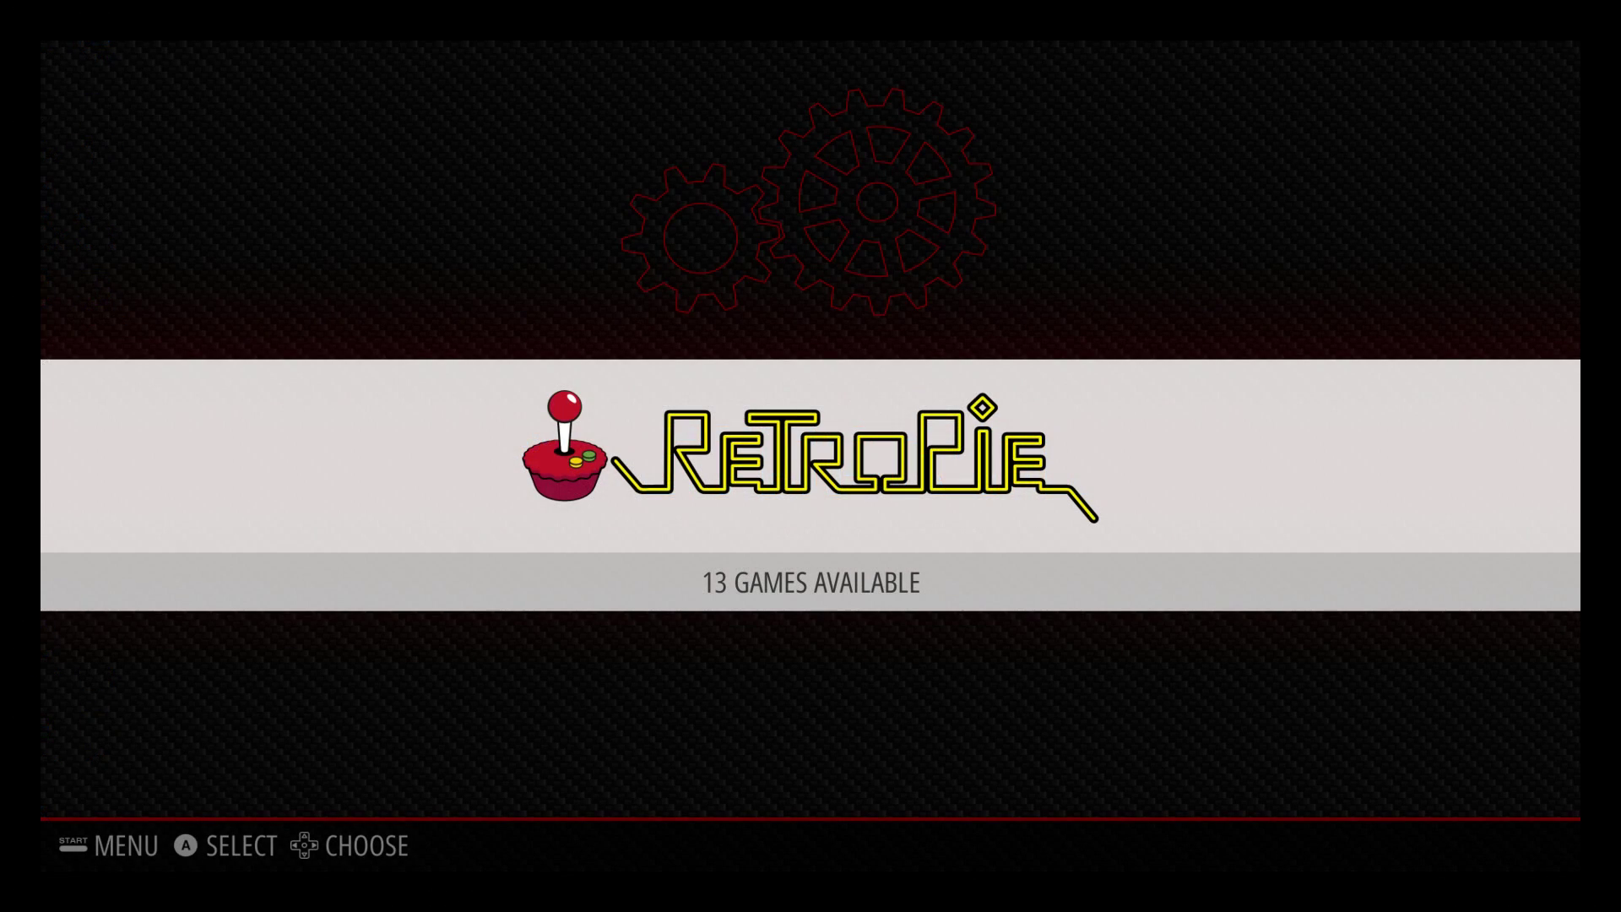
# Step: Restart EmulationStation so that the Commodore 64 system is loaded
pyautogui.press('Return')
pyautogui.press('Down')
pyautogui.press('Down')
pyautogui.press('Down')
pyautogui.press('Down')
pyautogui.press('Down')
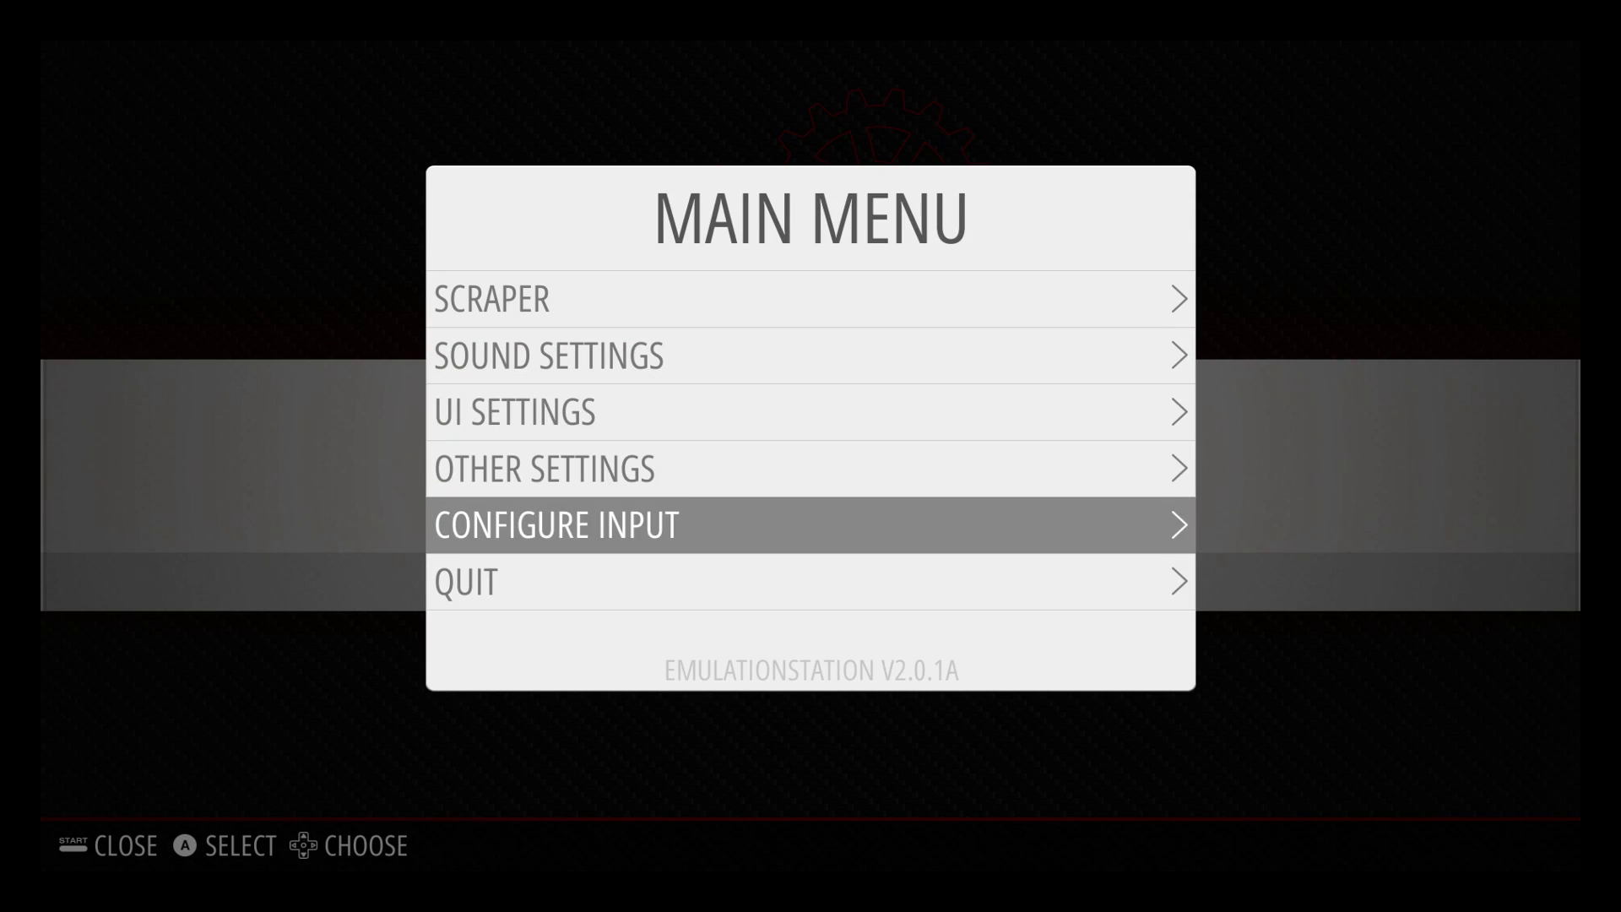
pyautogui.press('Return')
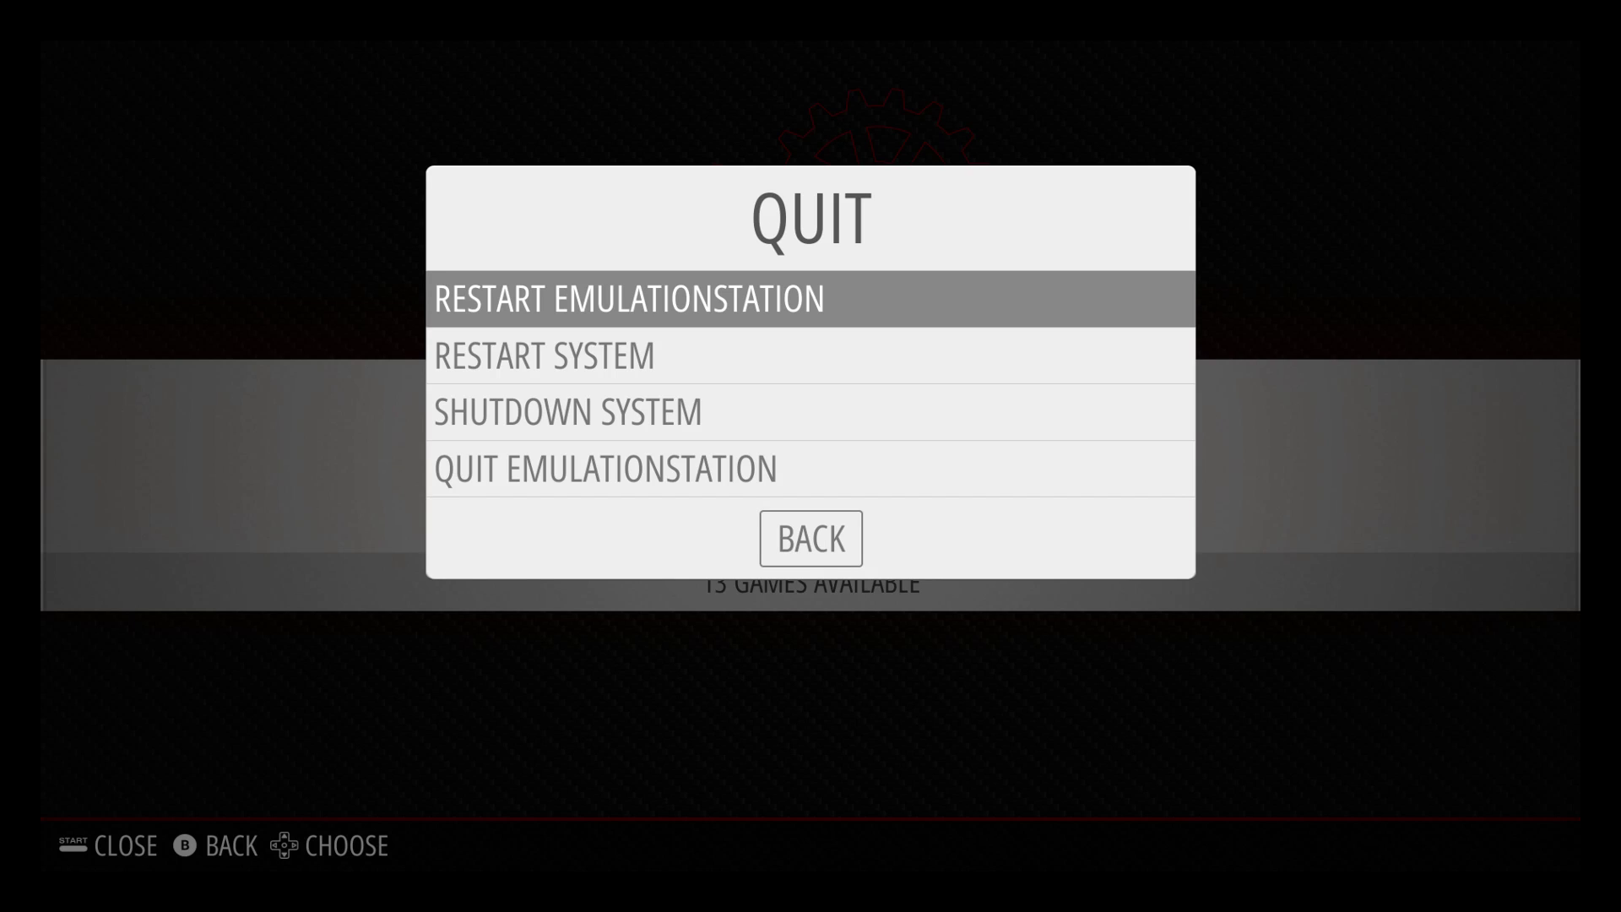
pyautogui.press('Return')
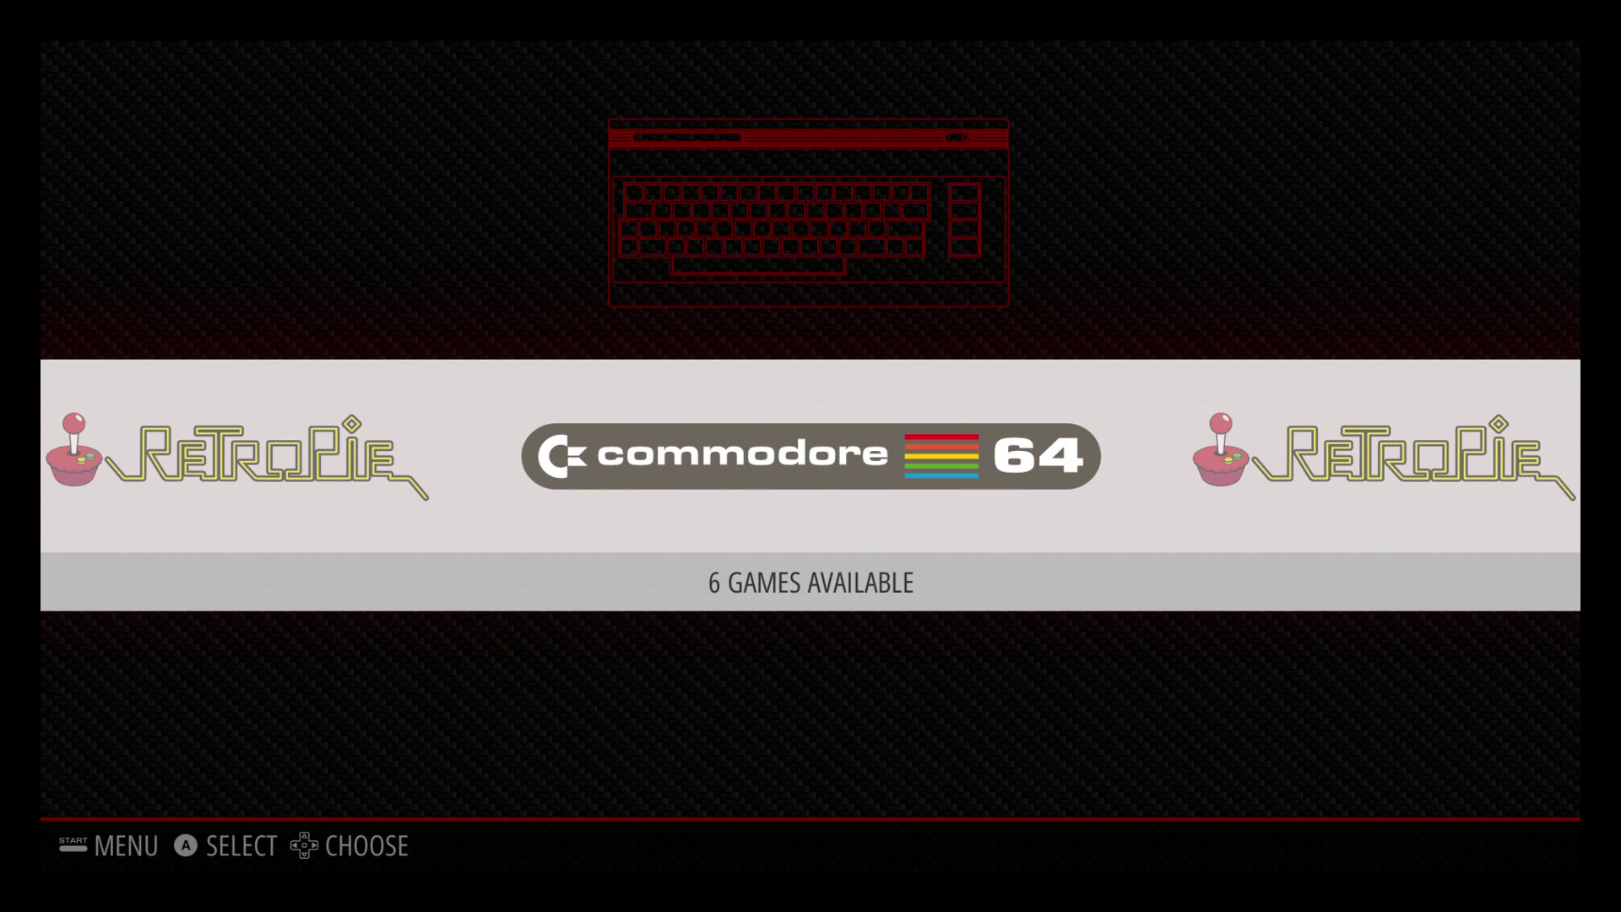
# Step: Open the Commodore 64 game list, browse its titles, and launch Turrican (E)
pyautogui.press('Return')
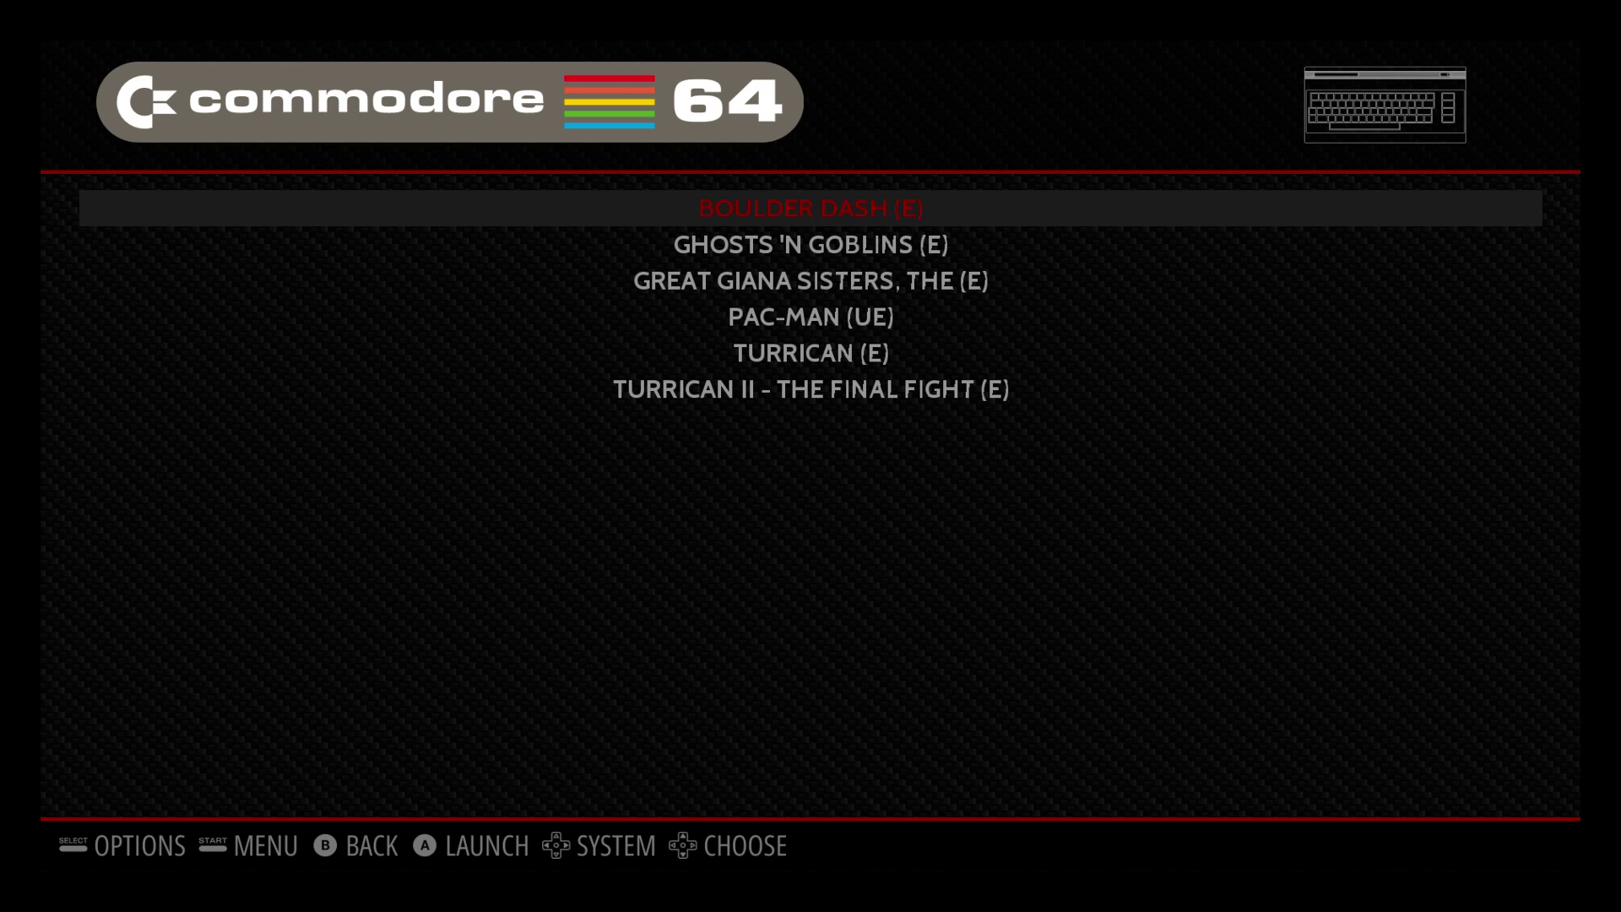
pyautogui.press('Down')
pyautogui.press('Down')
pyautogui.press('Down')
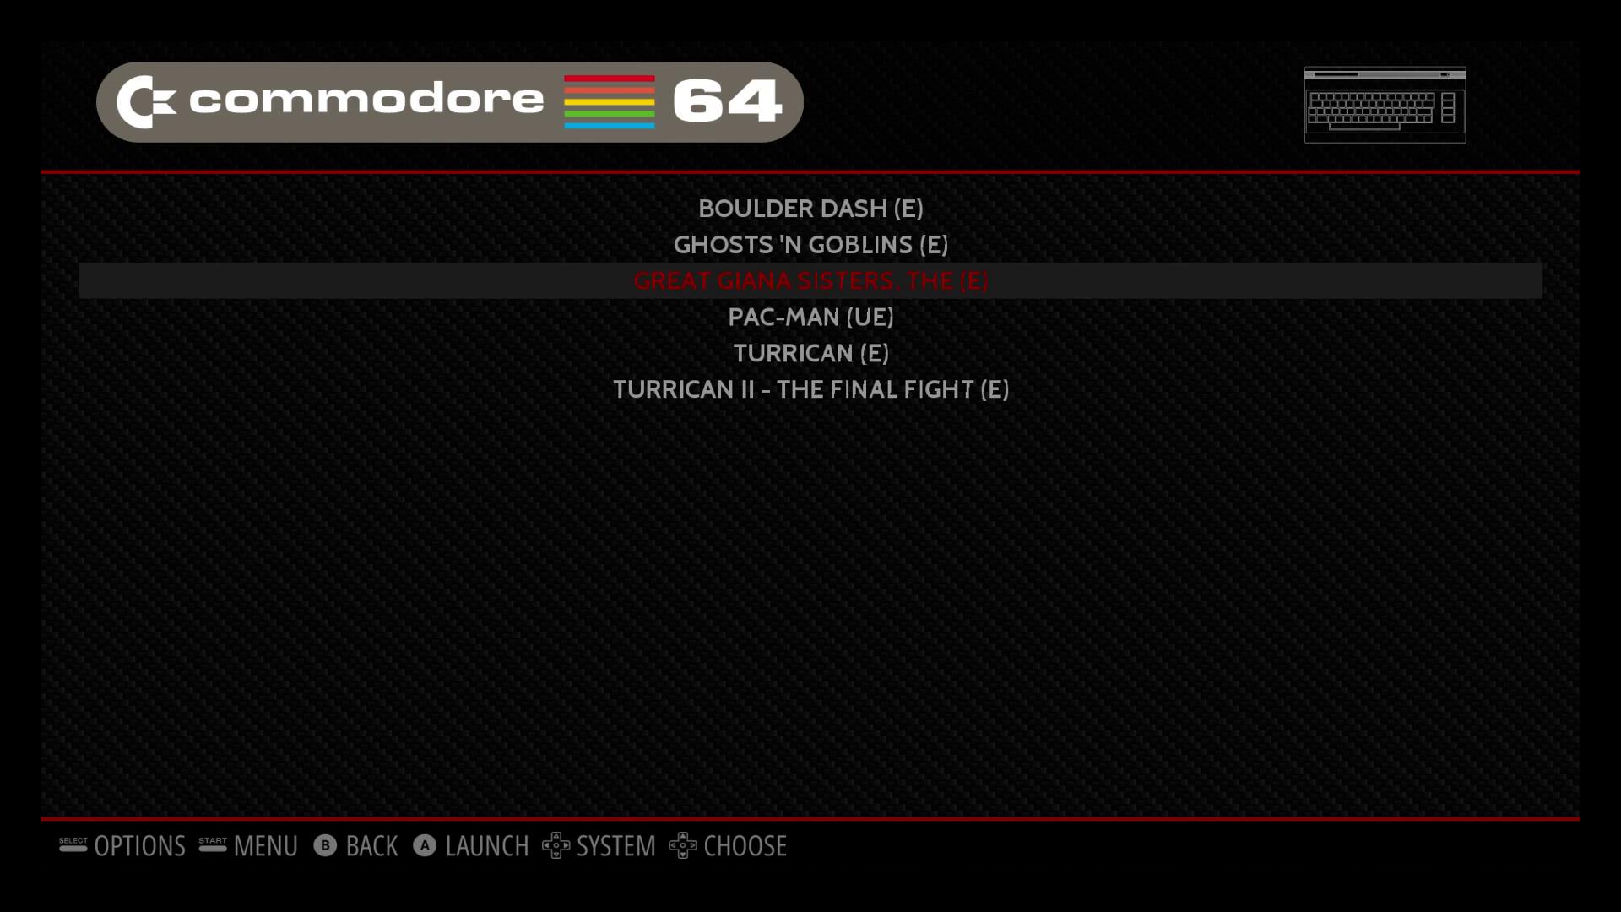
pyautogui.press('Up')
pyautogui.press('Up')
pyautogui.press('Up')
pyautogui.press('Down')
pyautogui.press('Down')
pyautogui.press('Down')
pyautogui.press('Down')
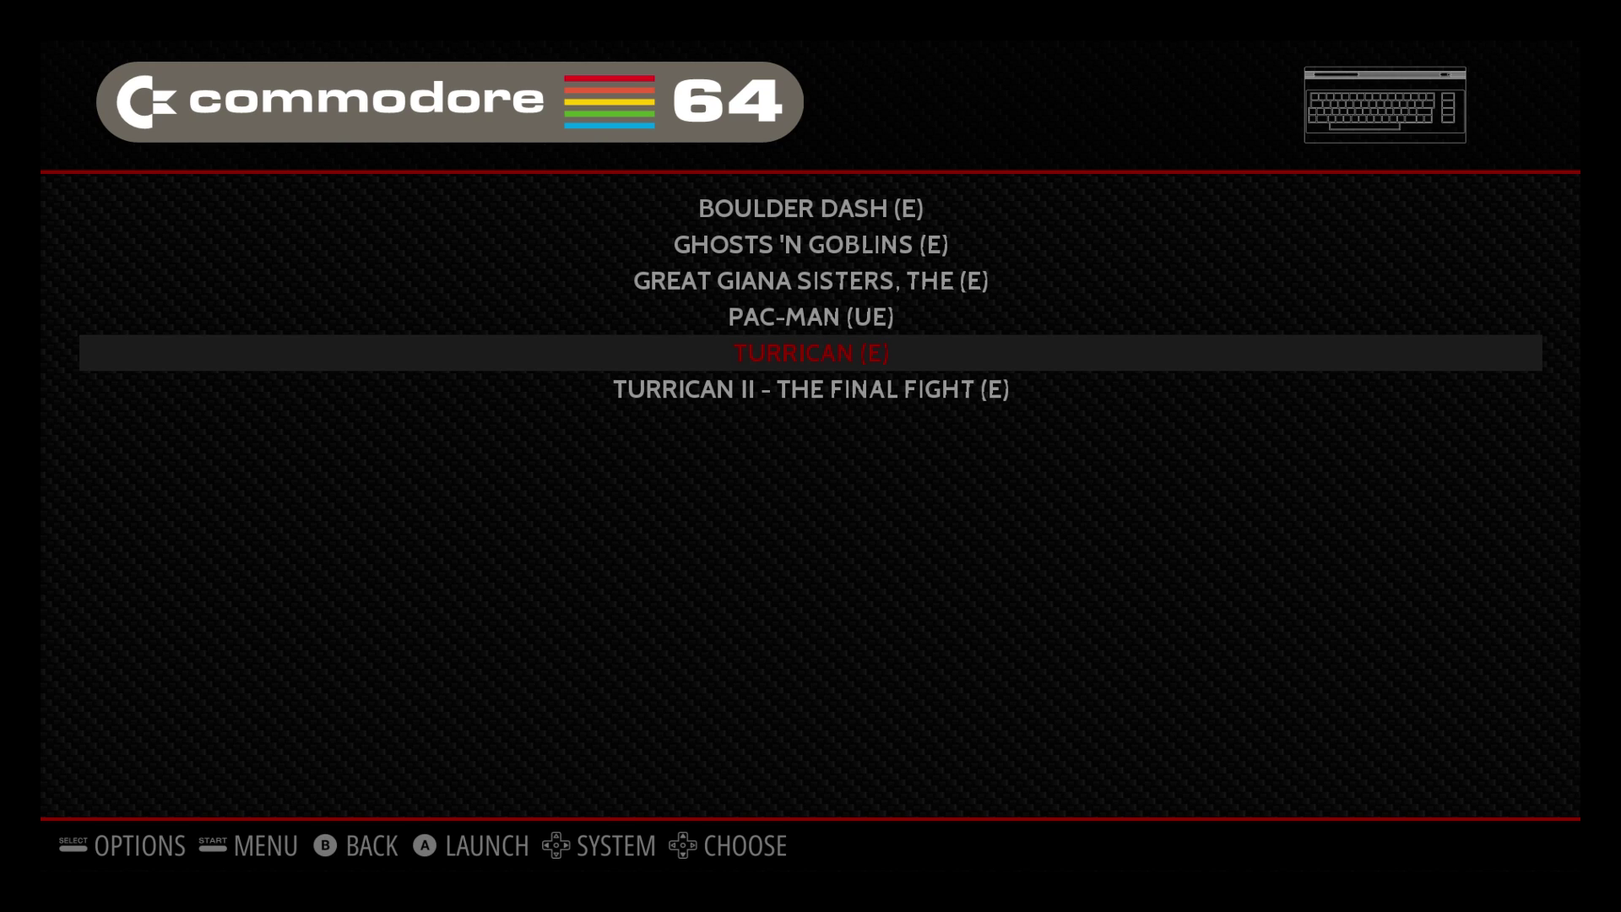
pyautogui.press('Return')
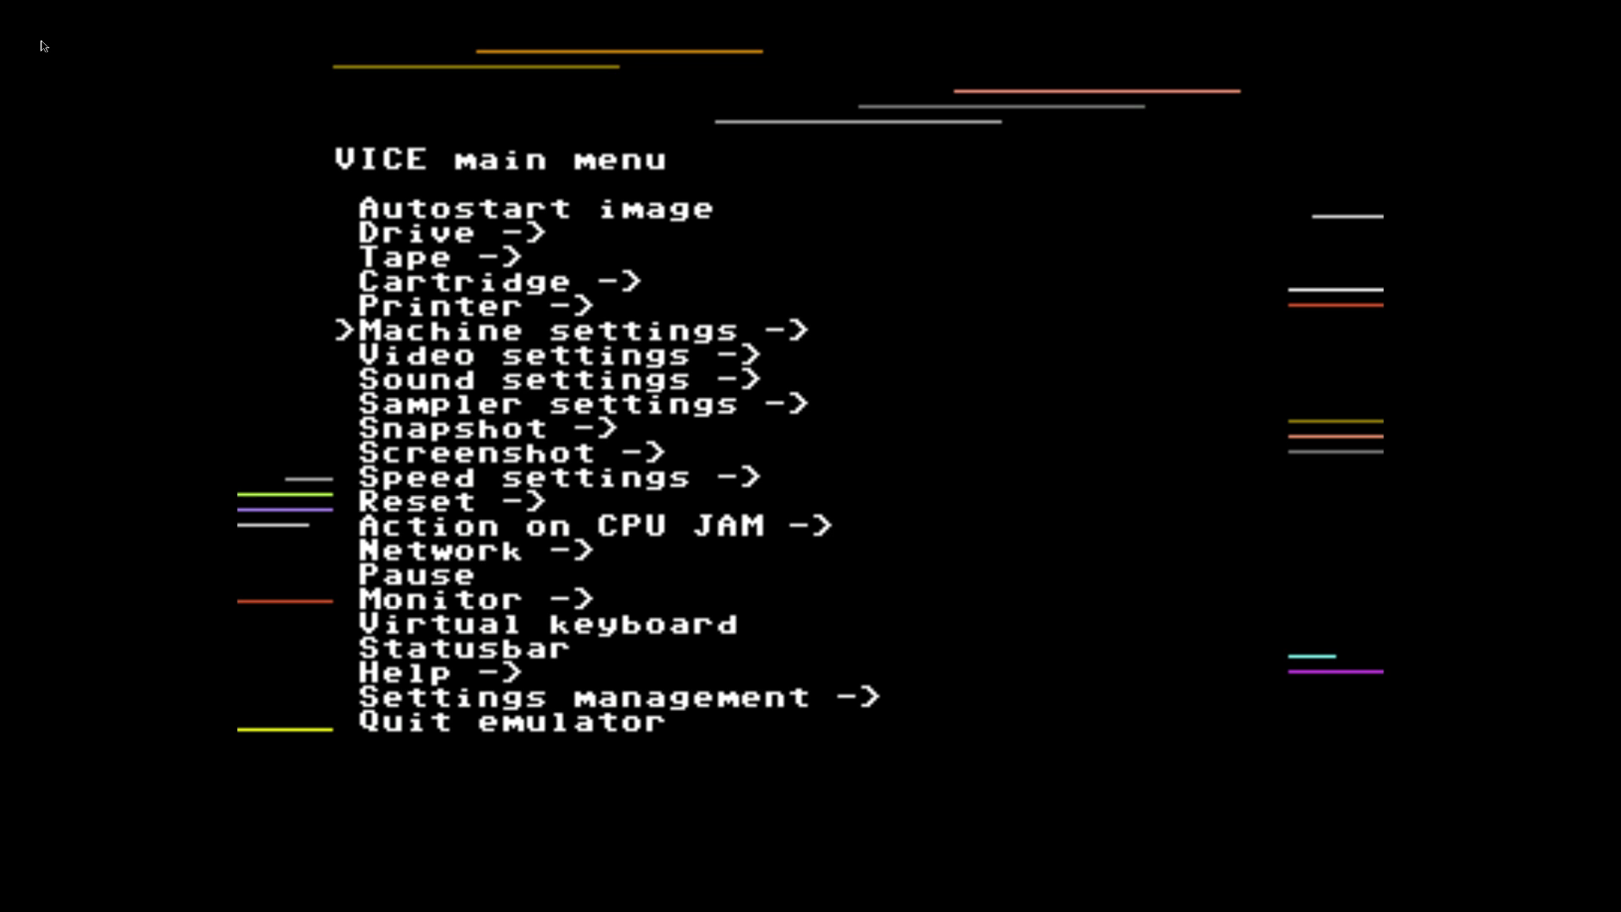
# Step: Set Joystick device 2 to Joystick in VICE's machine settings and back out of the settings
pyautogui.press('Return')
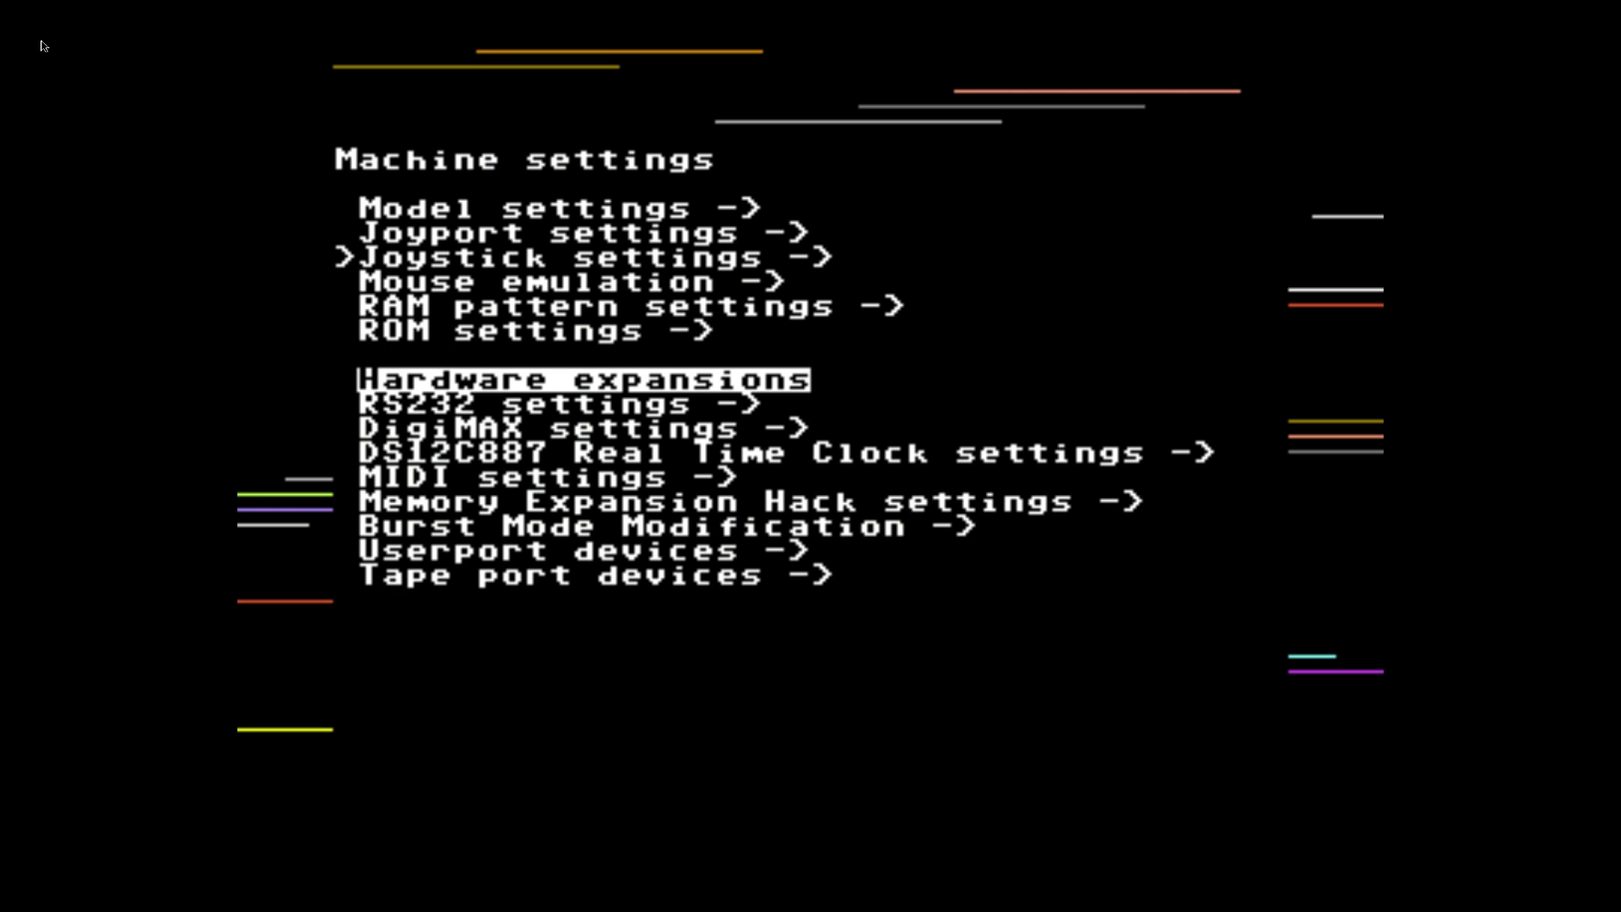
pyautogui.press('Return')
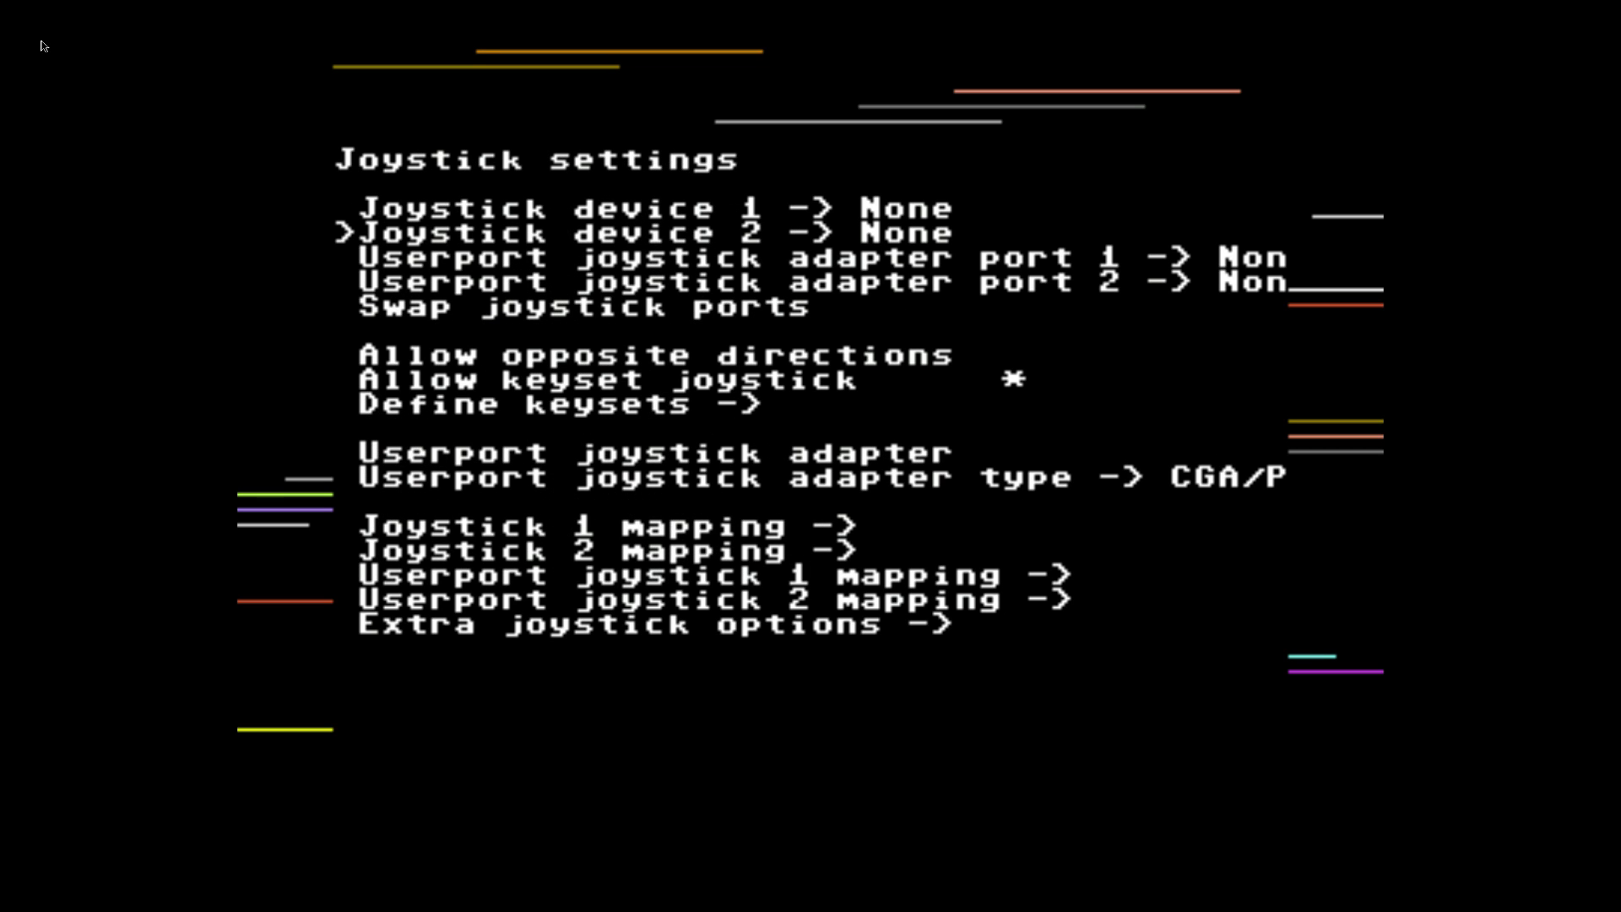
pyautogui.press('Return')
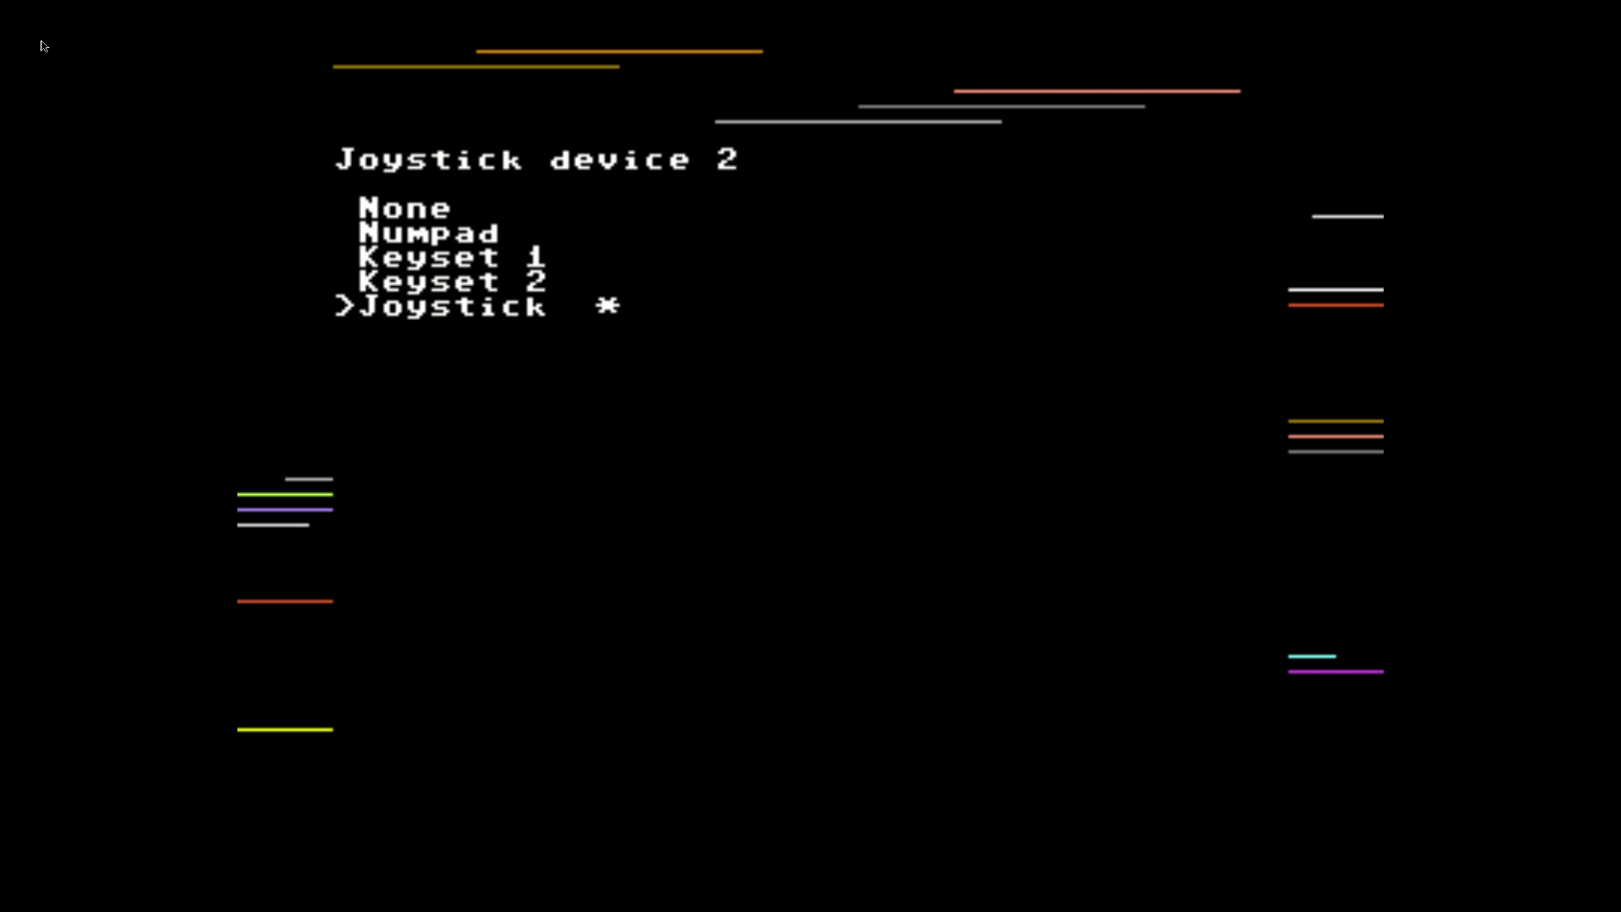
pyautogui.press('Return')
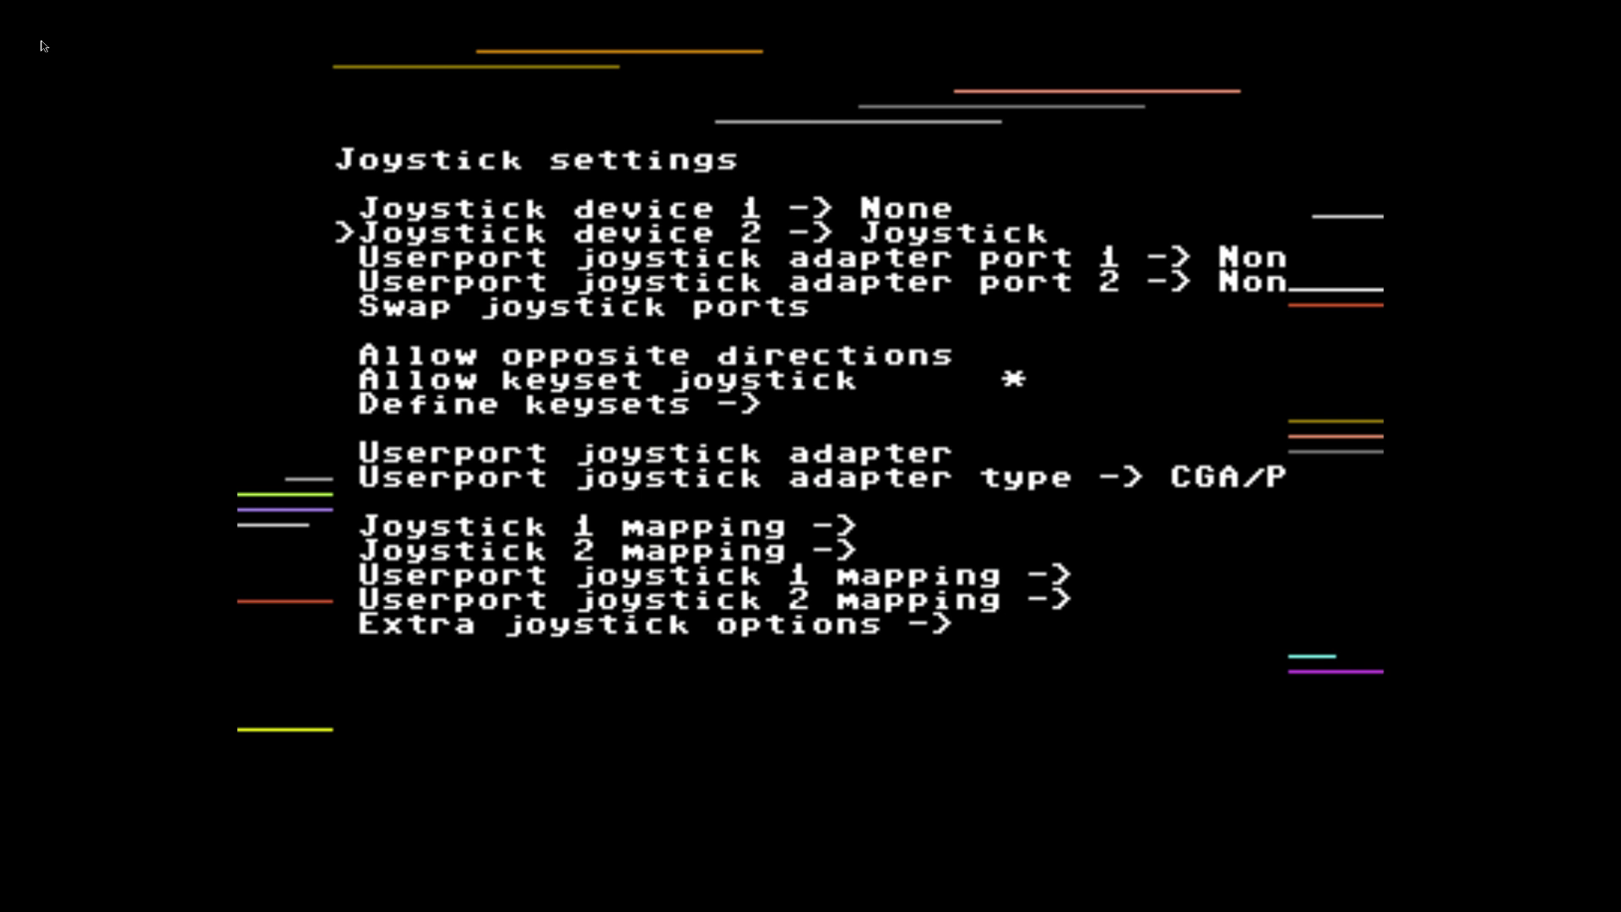
pyautogui.press('BackSpace')
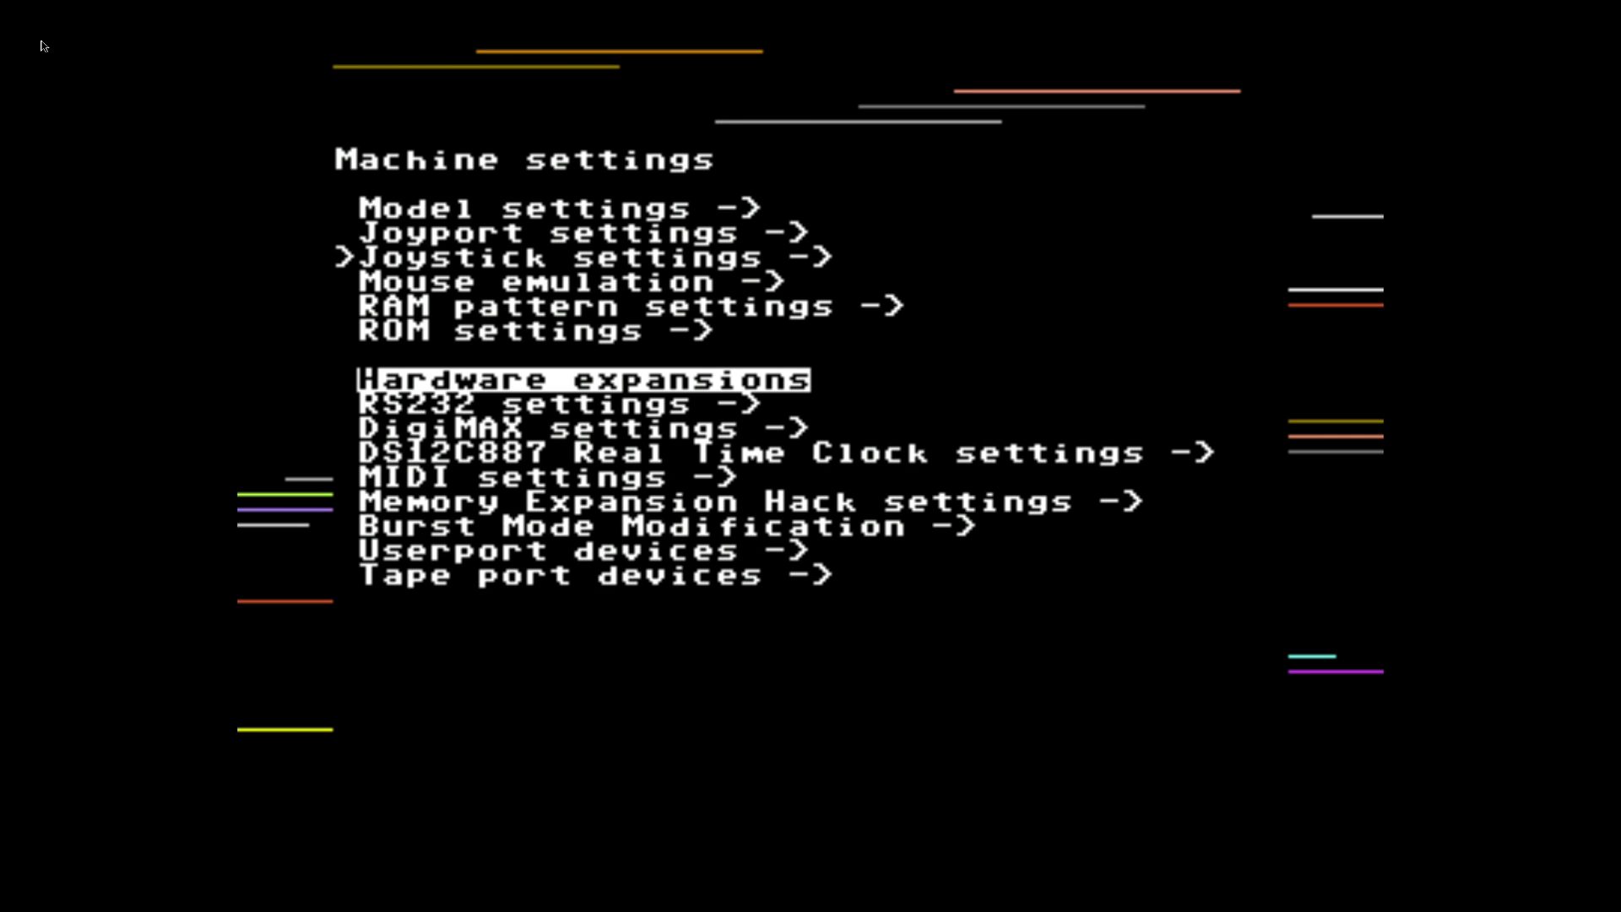
pyautogui.press('BackSpace')
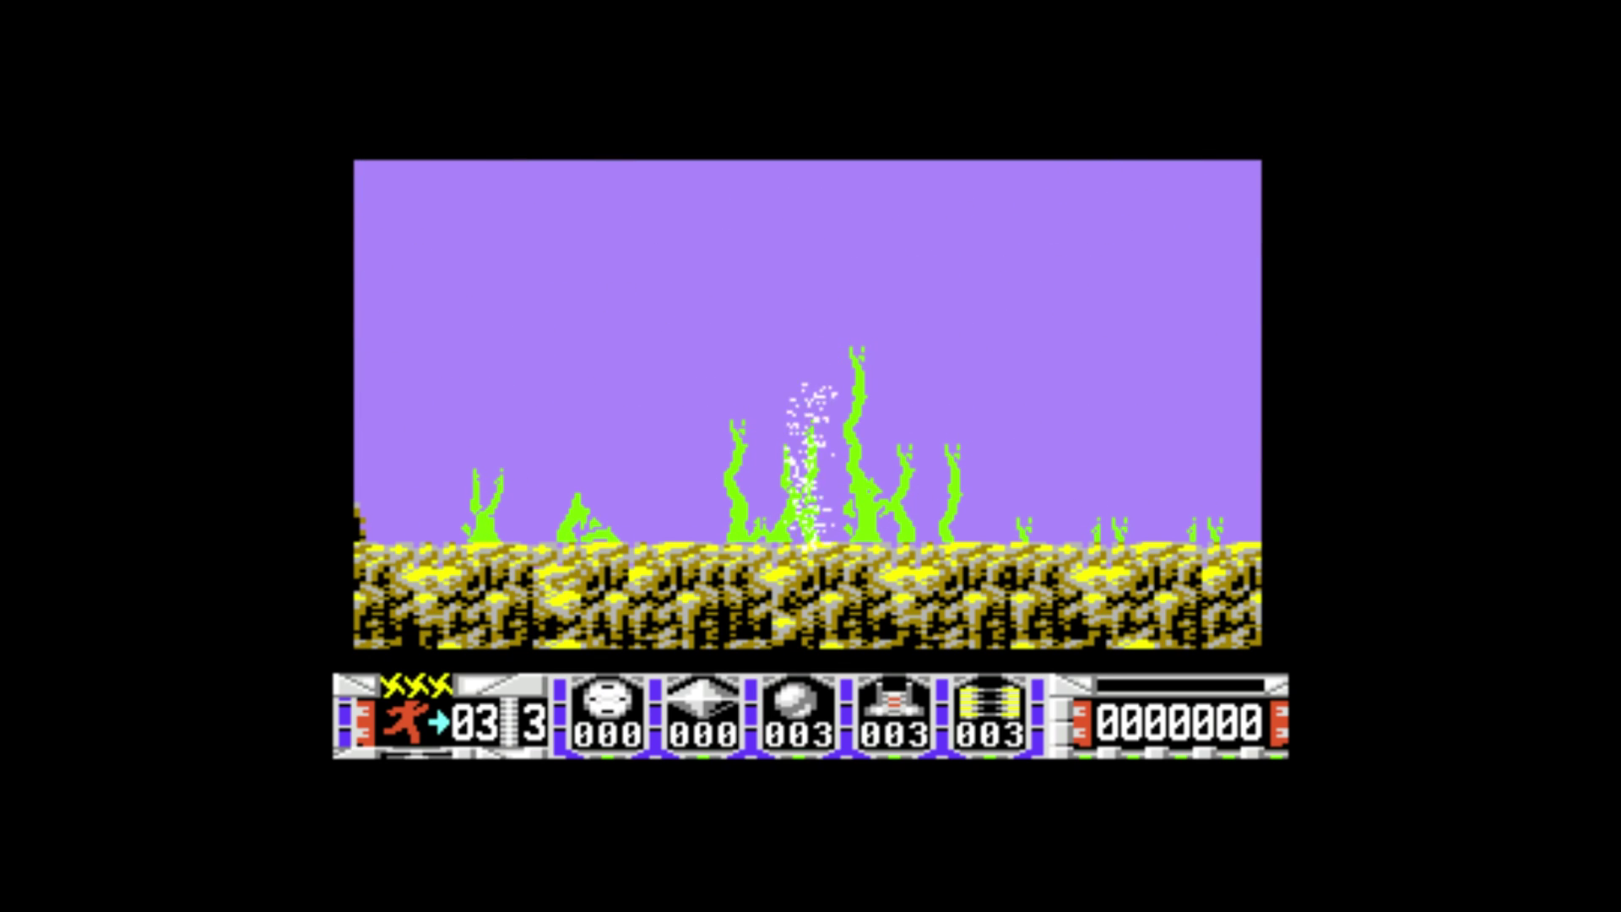
pyautogui.press('Left')
pyautogui.press('Right')
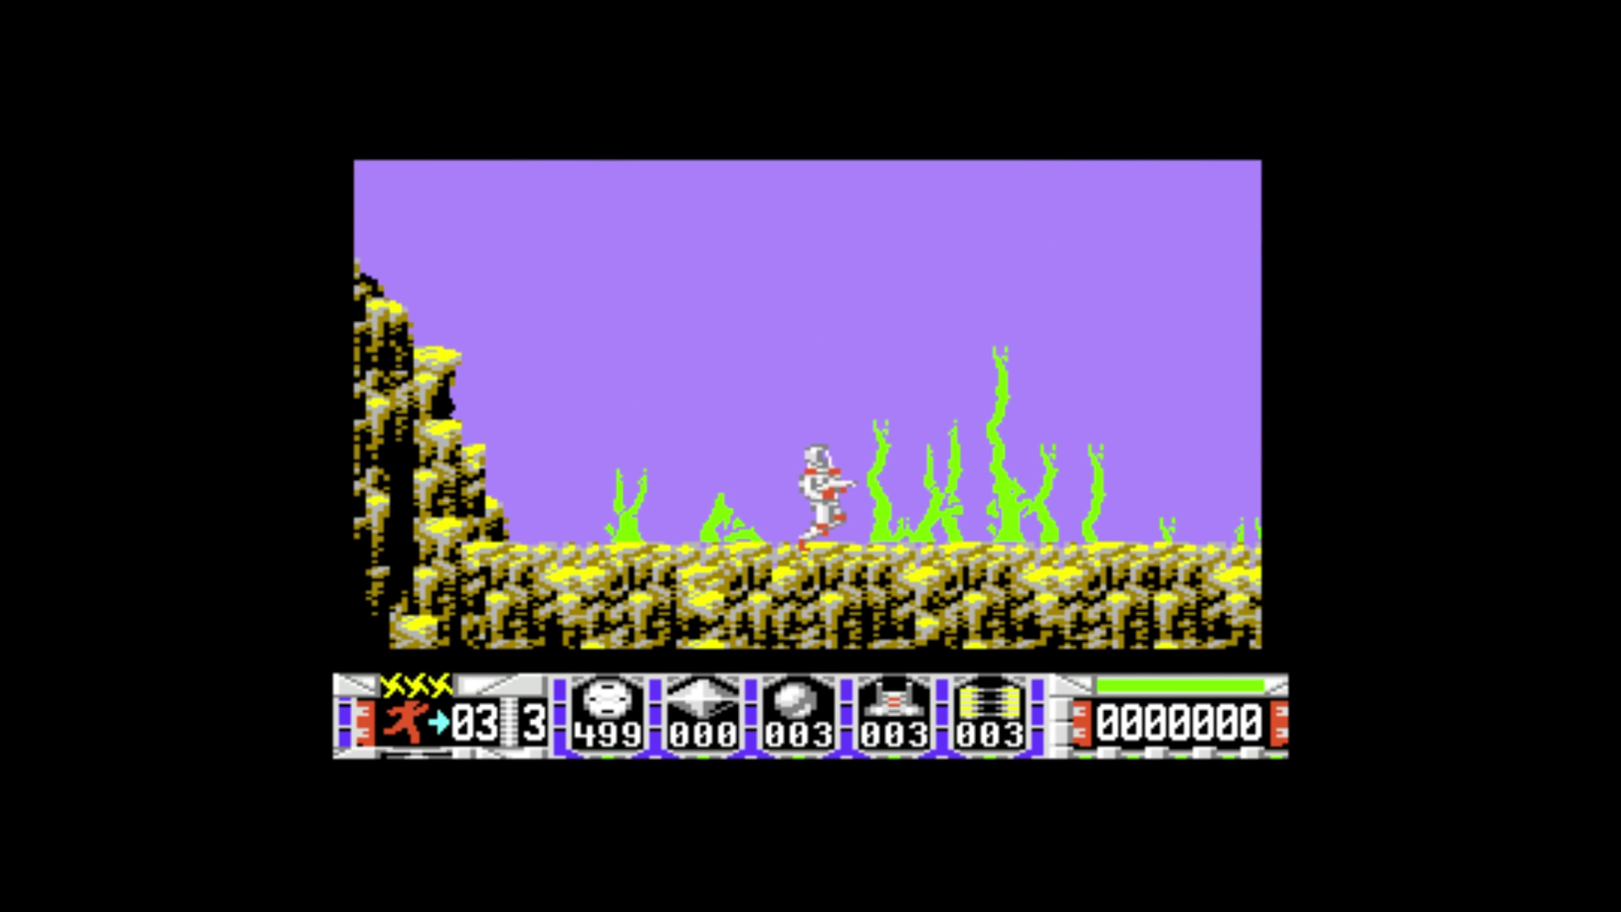
pyautogui.press('ctrl')
pyautogui.press('Up')
pyautogui.press('Right')
pyautogui.press('ctrl')
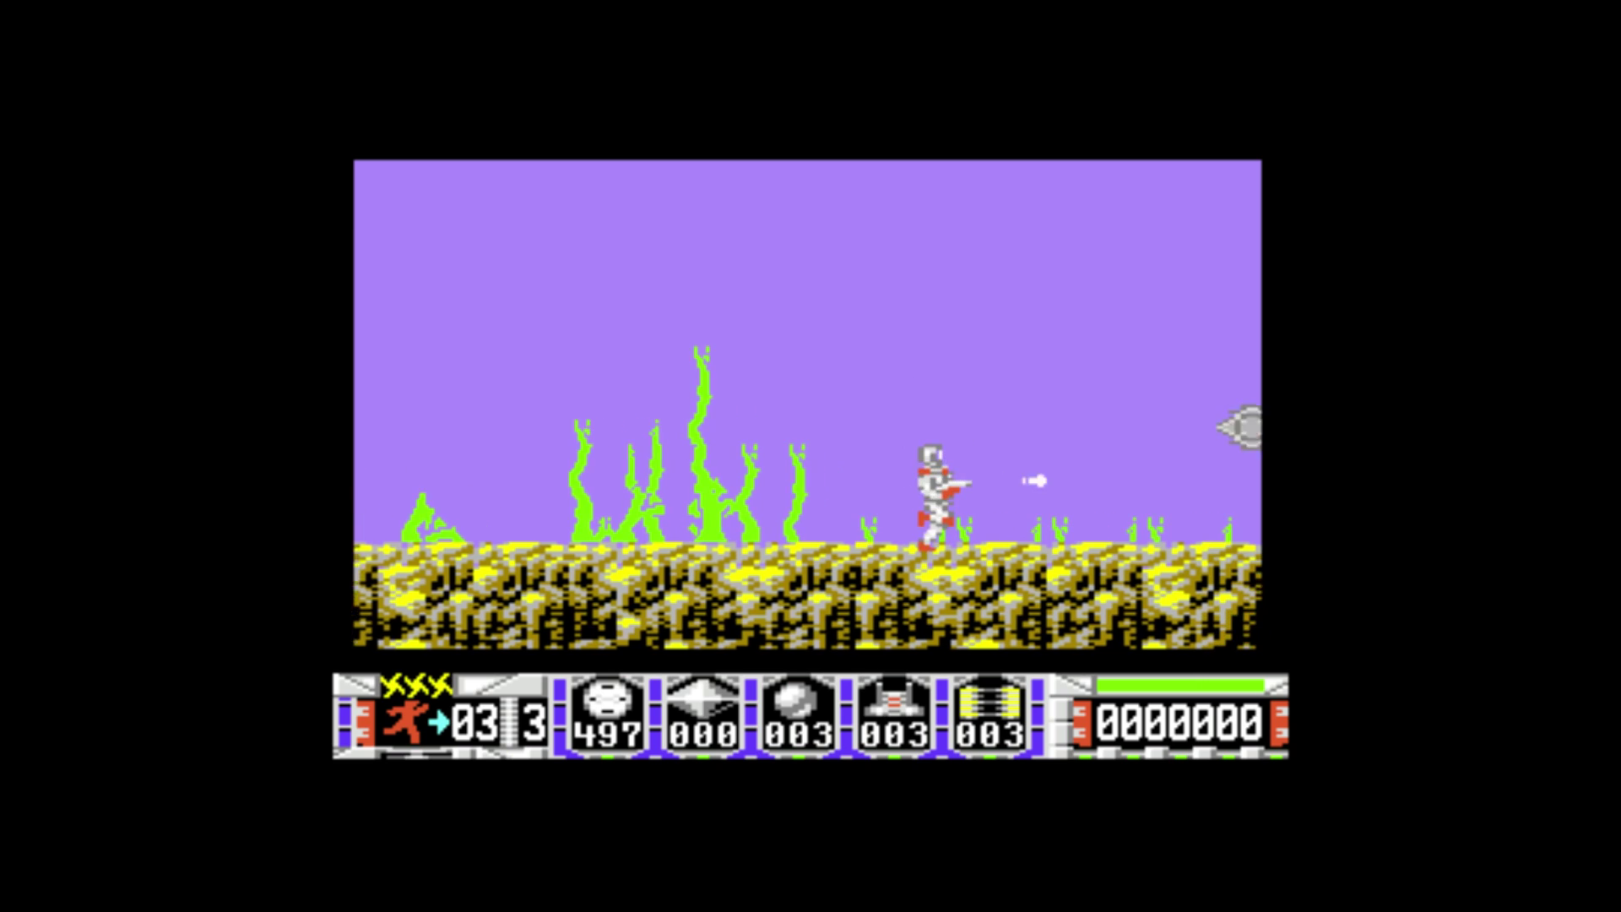
pyautogui.press('Up')
pyautogui.press('ctrl')
pyautogui.press('Left')
pyautogui.press('ctrl')
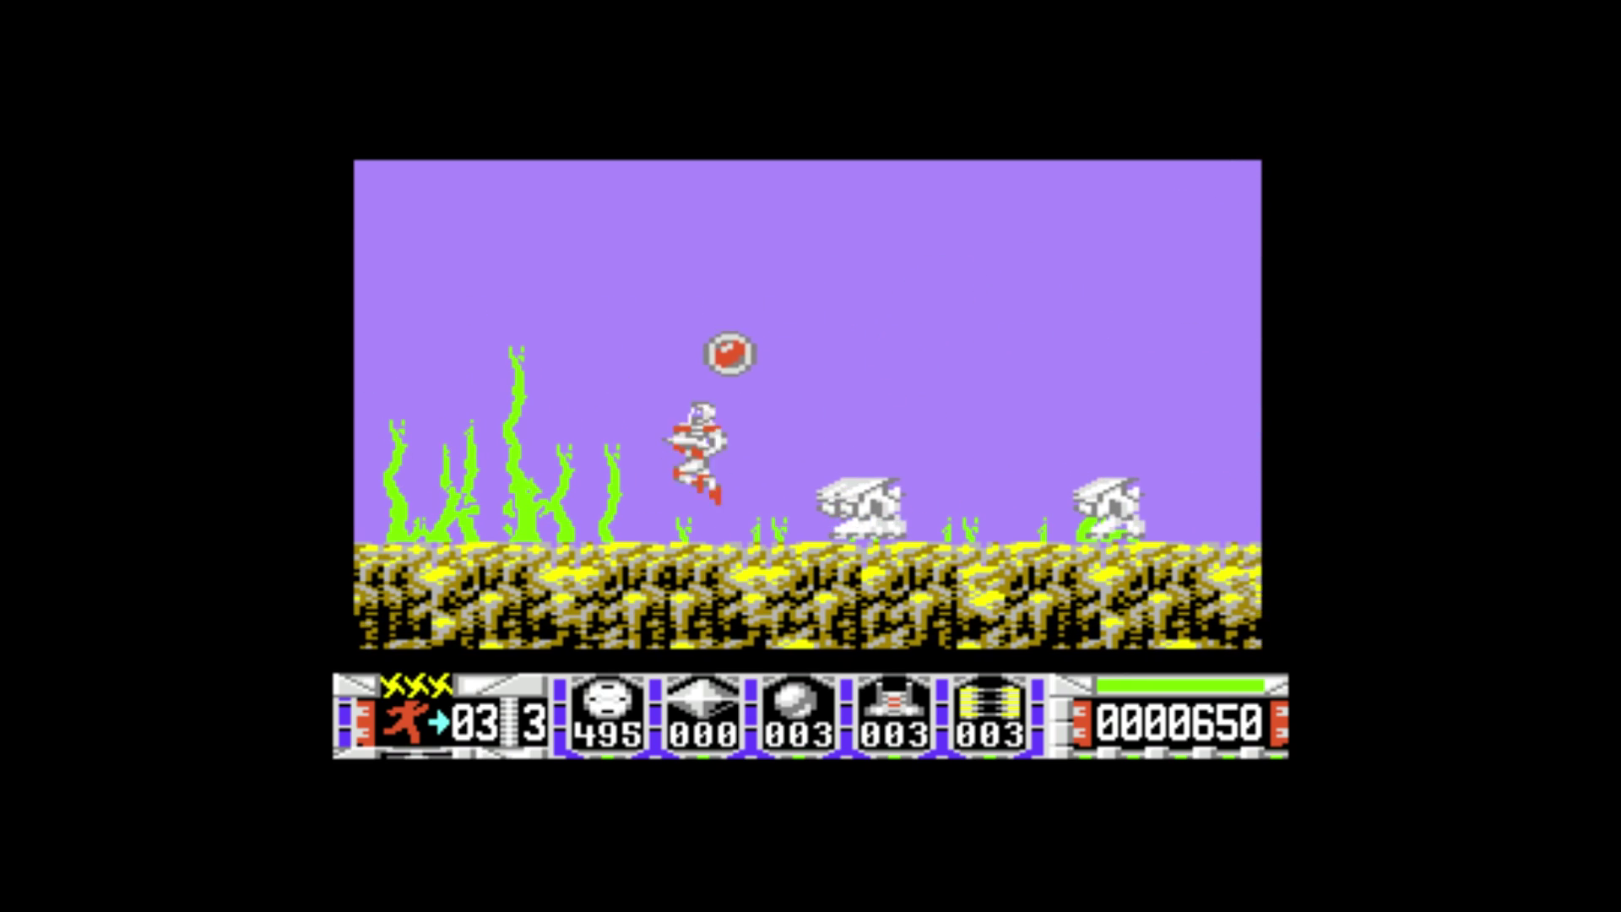
pyautogui.press('ctrl')
pyautogui.press('Up')
pyautogui.press('Left')
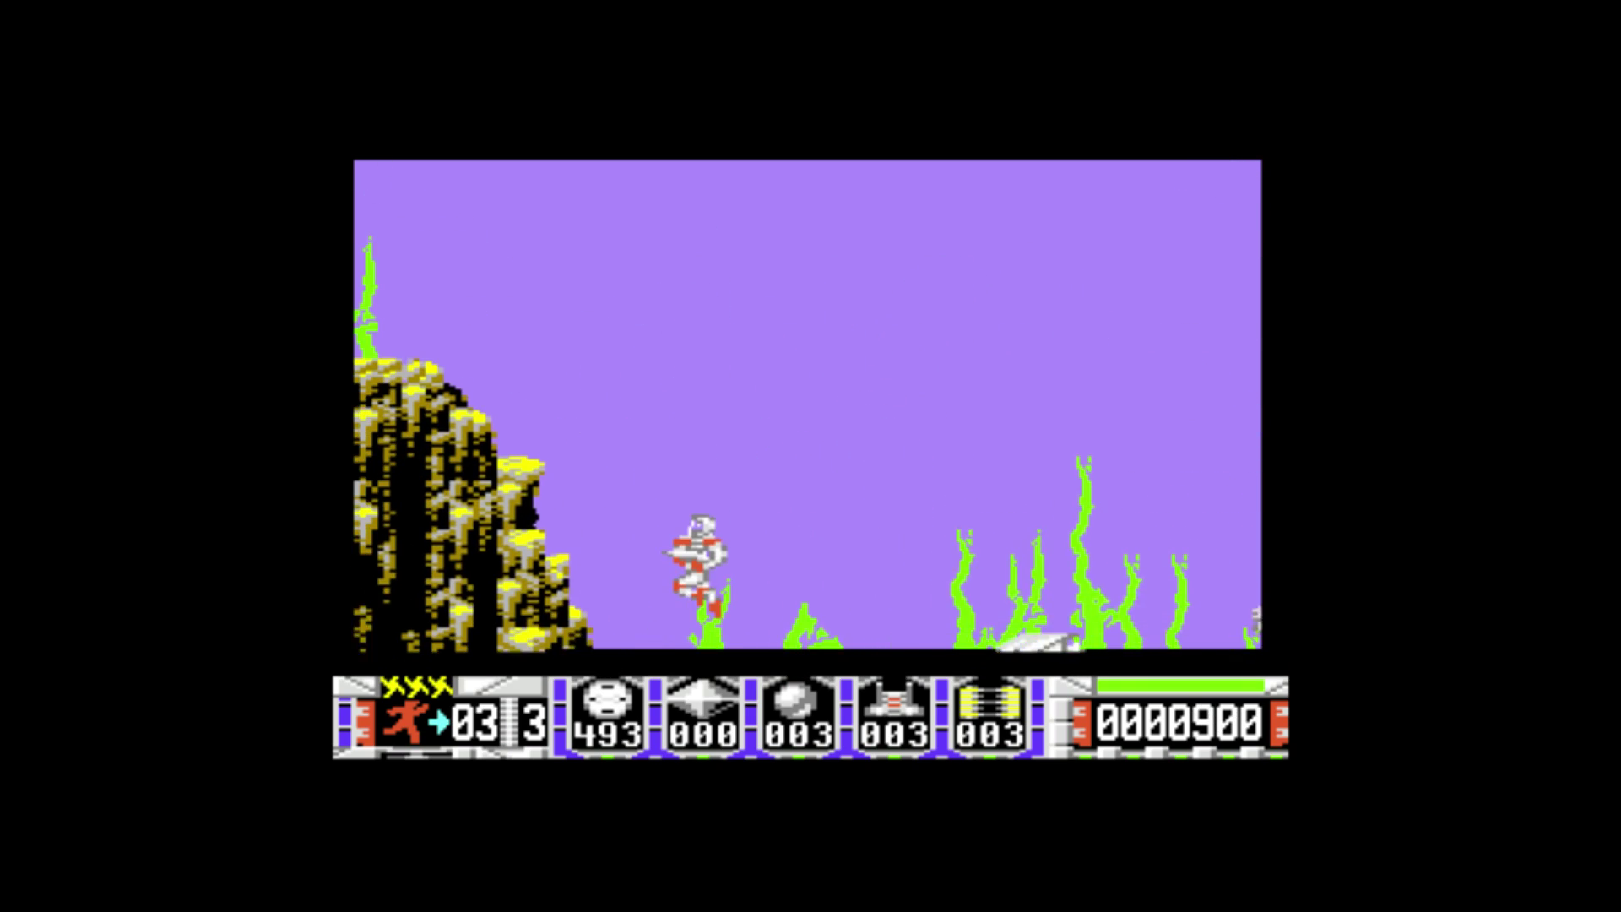
pyautogui.press('Right')
pyautogui.press('ctrl')
pyautogui.press('Right')
pyautogui.press('ctrl')
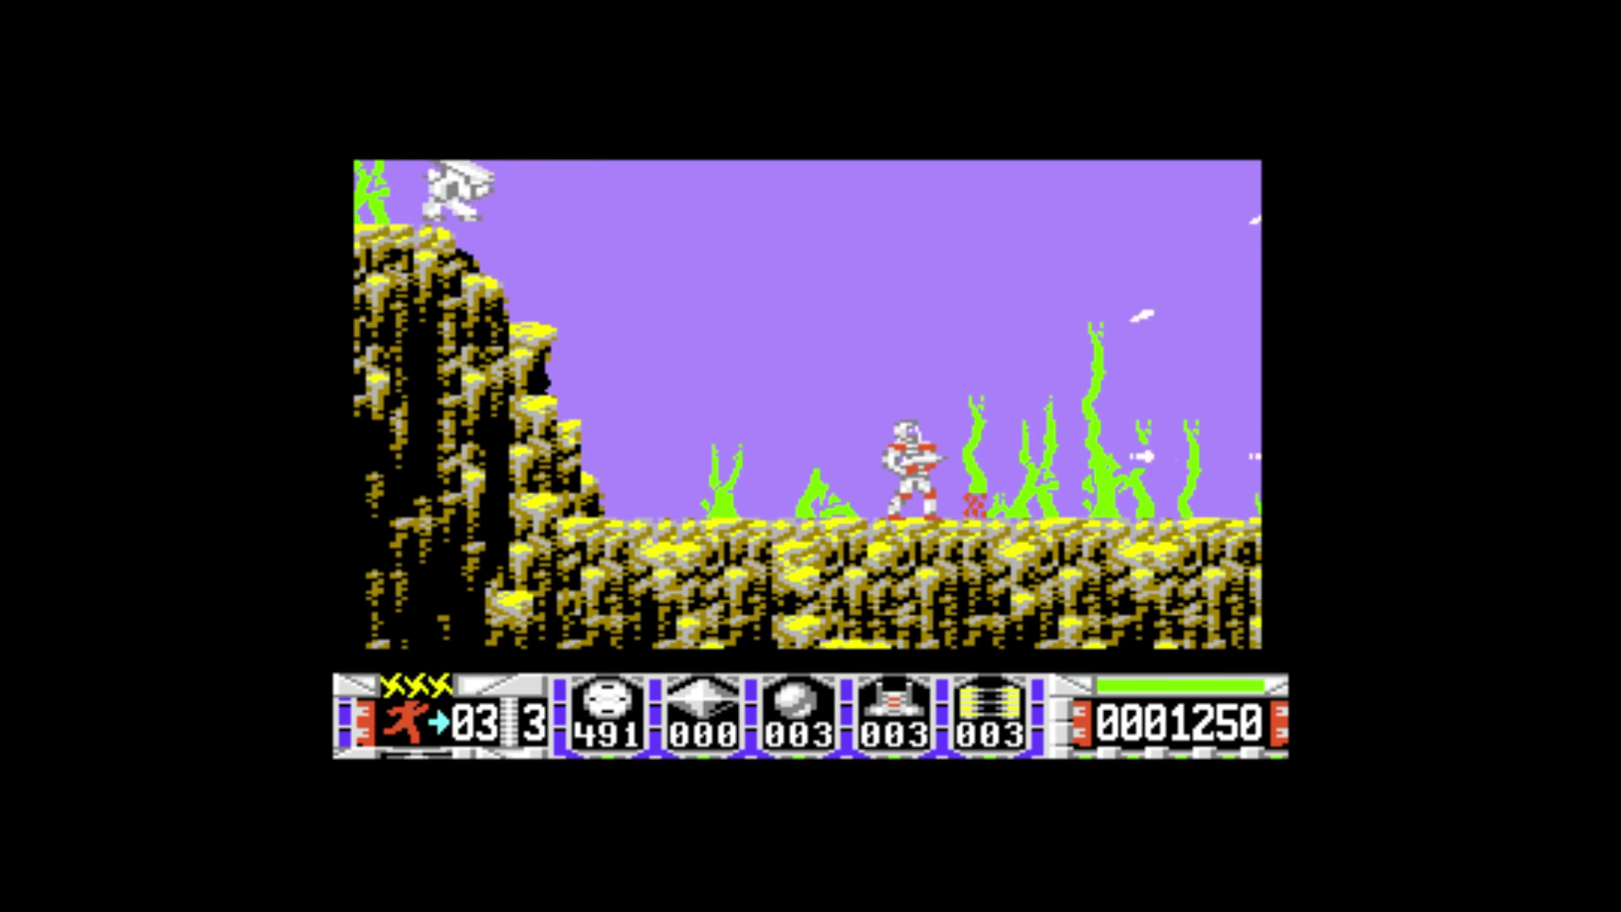
pyautogui.press('Up')
pyautogui.press('ctrl')
pyautogui.press('Right')
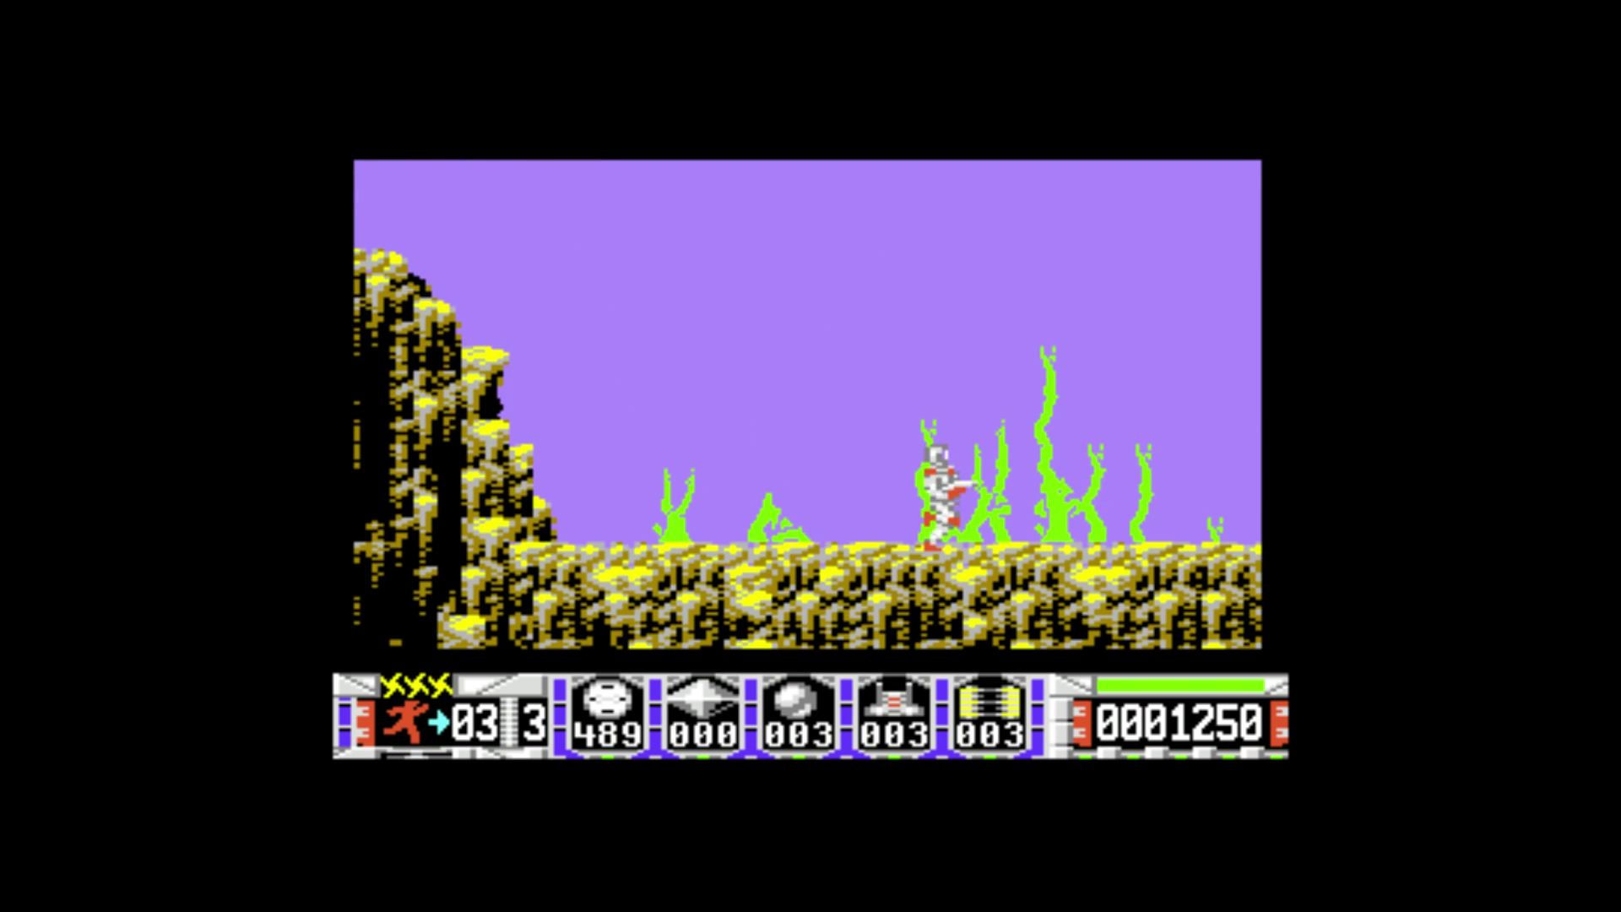
pyautogui.press('Up')
pyautogui.press('ctrl')
pyautogui.press('Up')
pyautogui.press('Right')
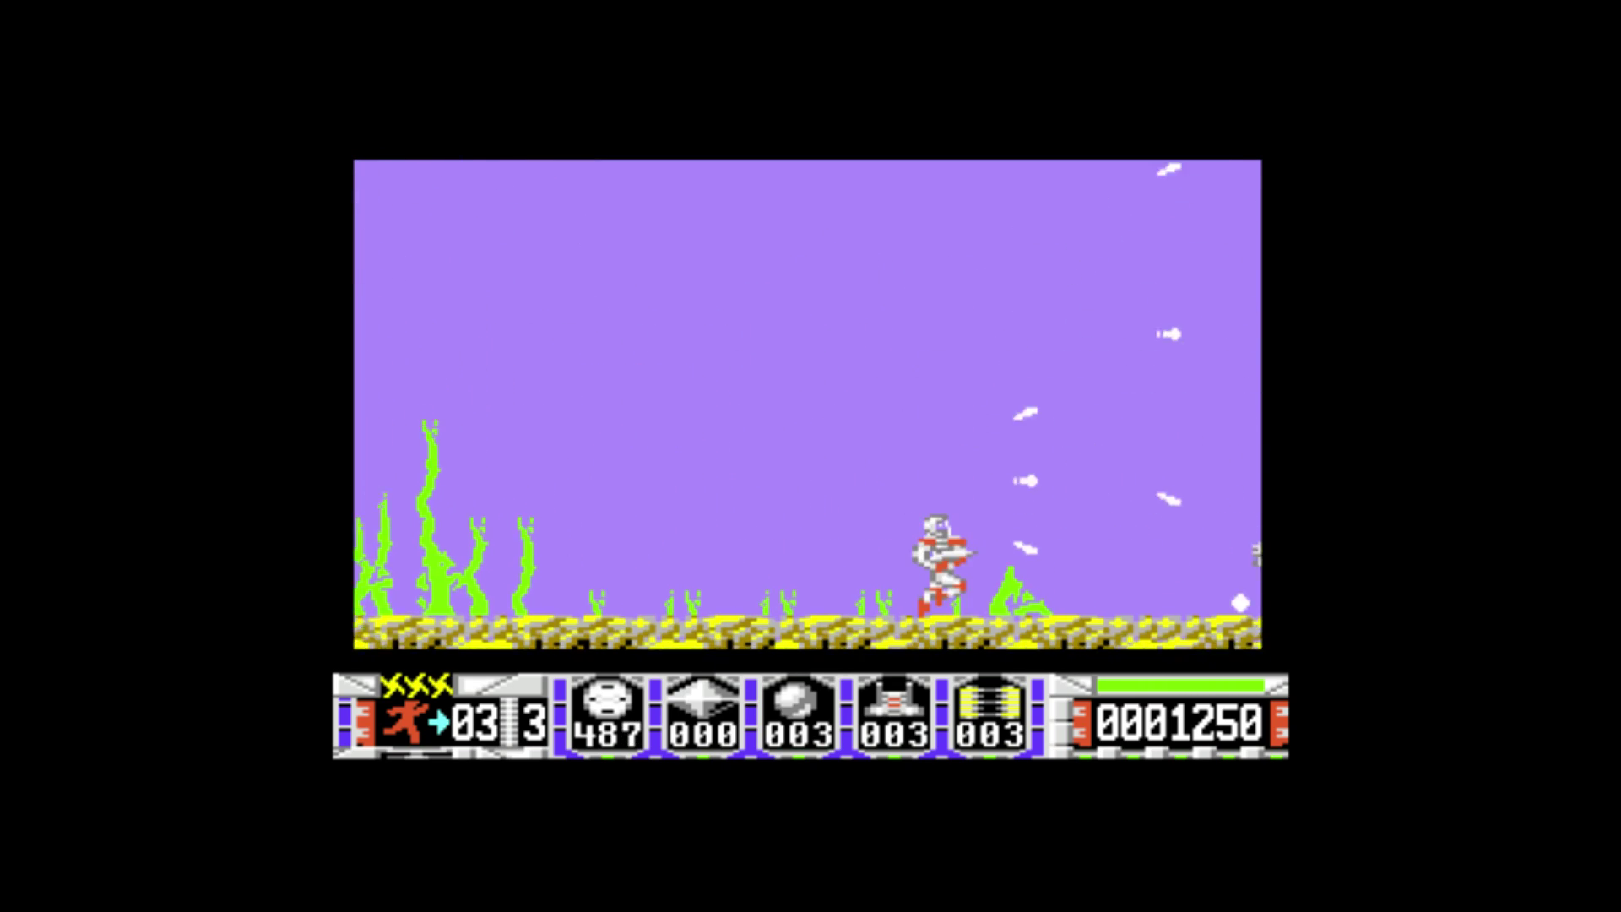
pyautogui.press('ctrl')
pyautogui.press('Up')
pyautogui.press('Right')
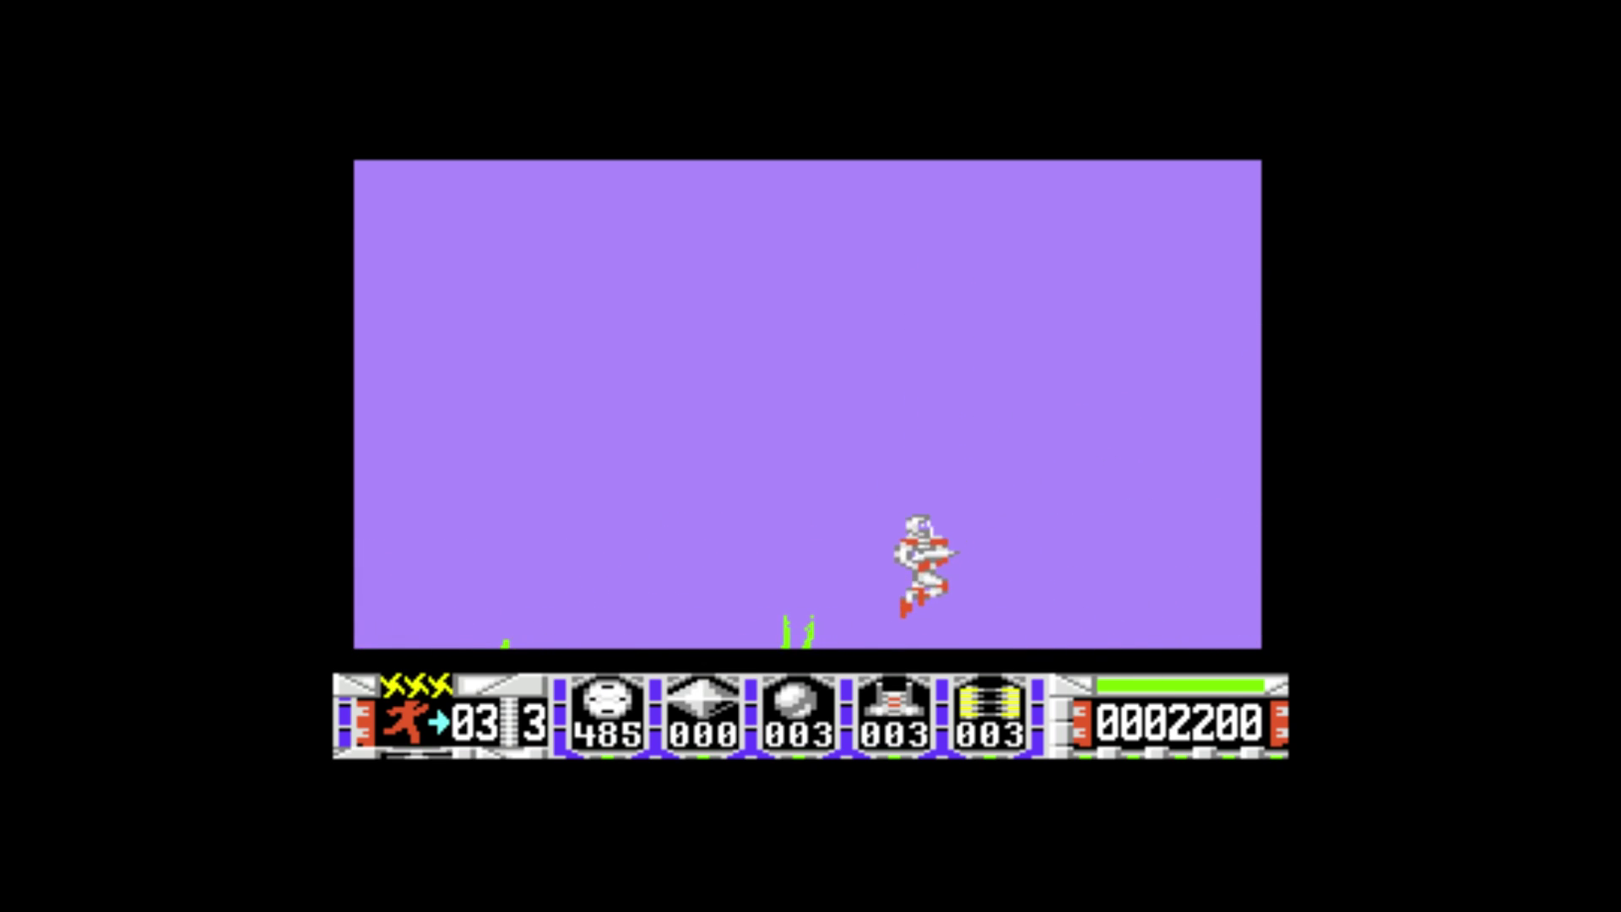
pyautogui.press('Right')
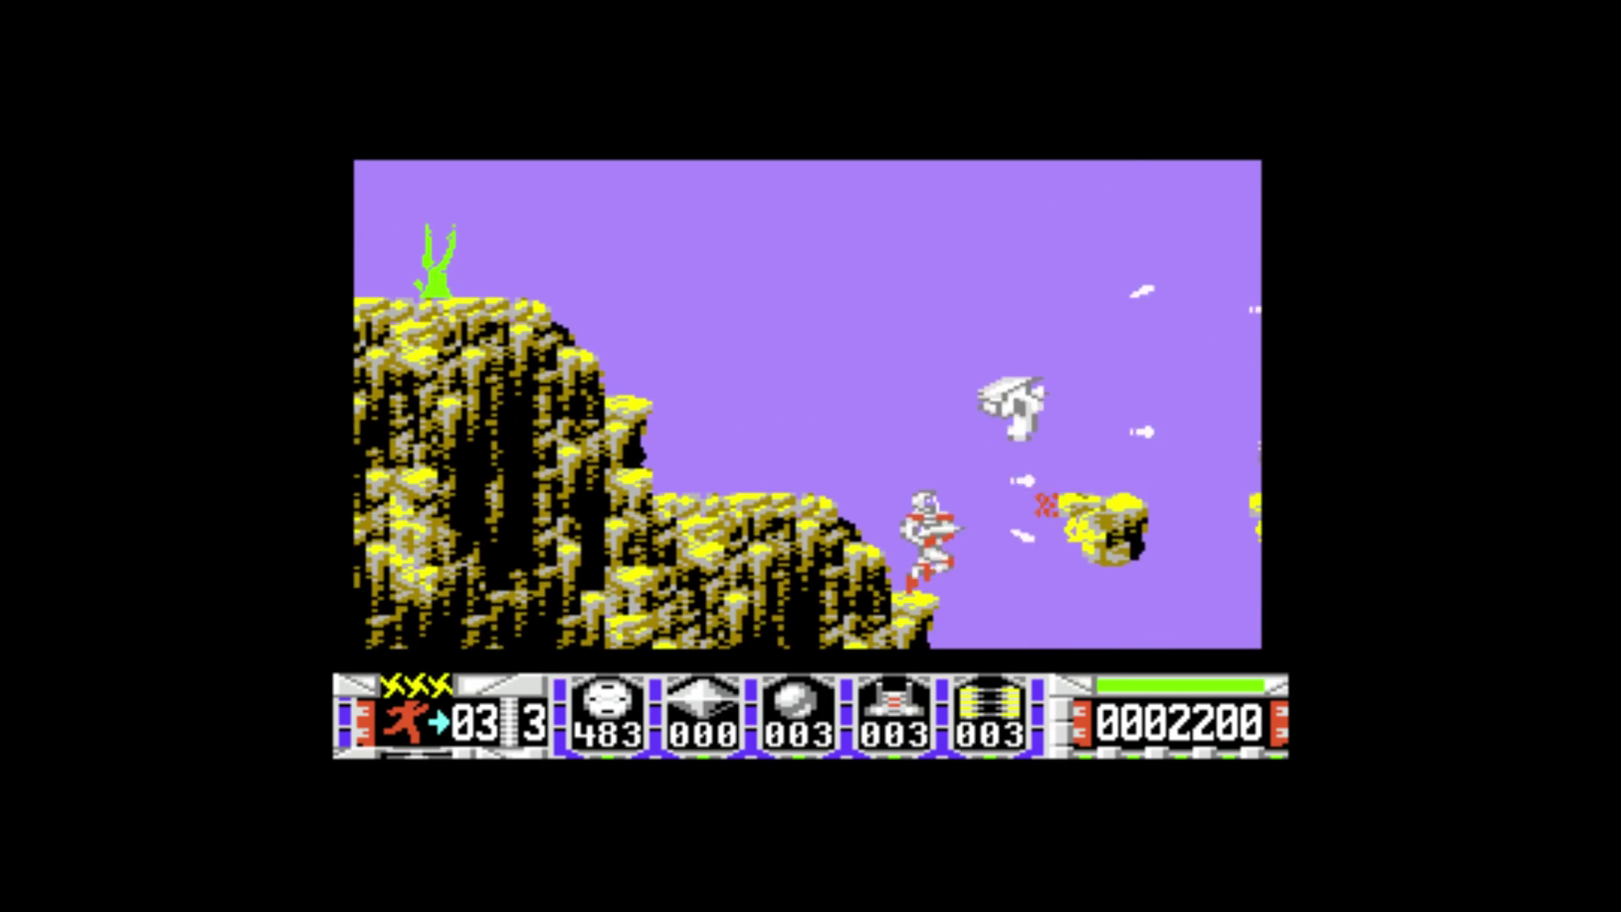
pyautogui.press('ctrl')
pyautogui.press('ctrl')
pyautogui.press('Left')
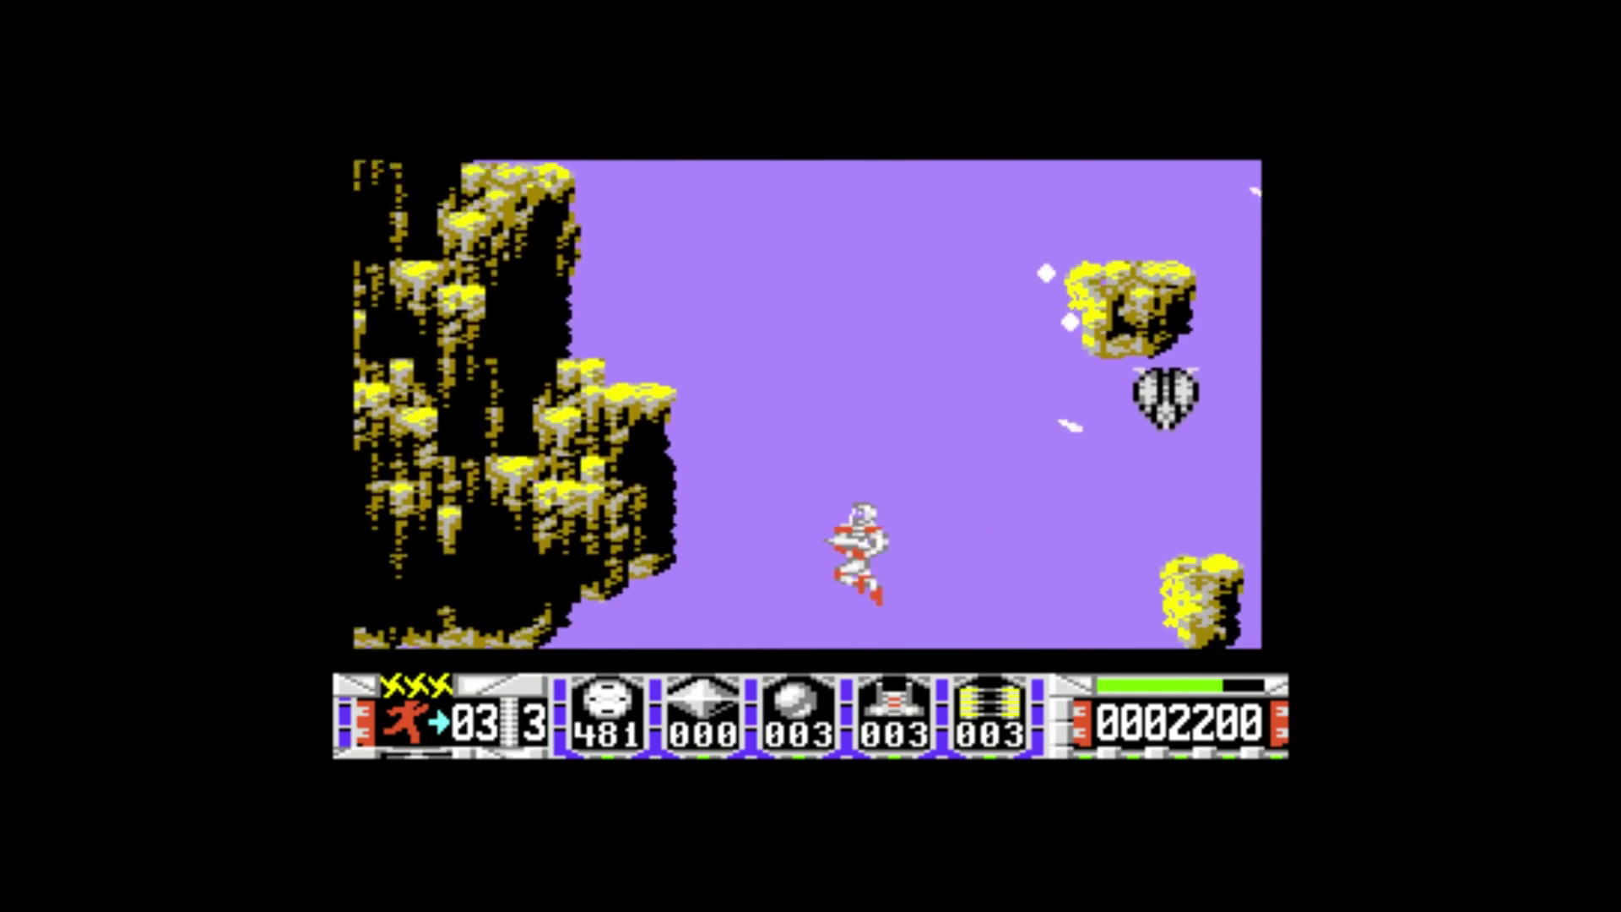
pyautogui.press('ctrl')
pyautogui.press('ctrl')
pyautogui.press('Right')
pyautogui.press('ctrl')
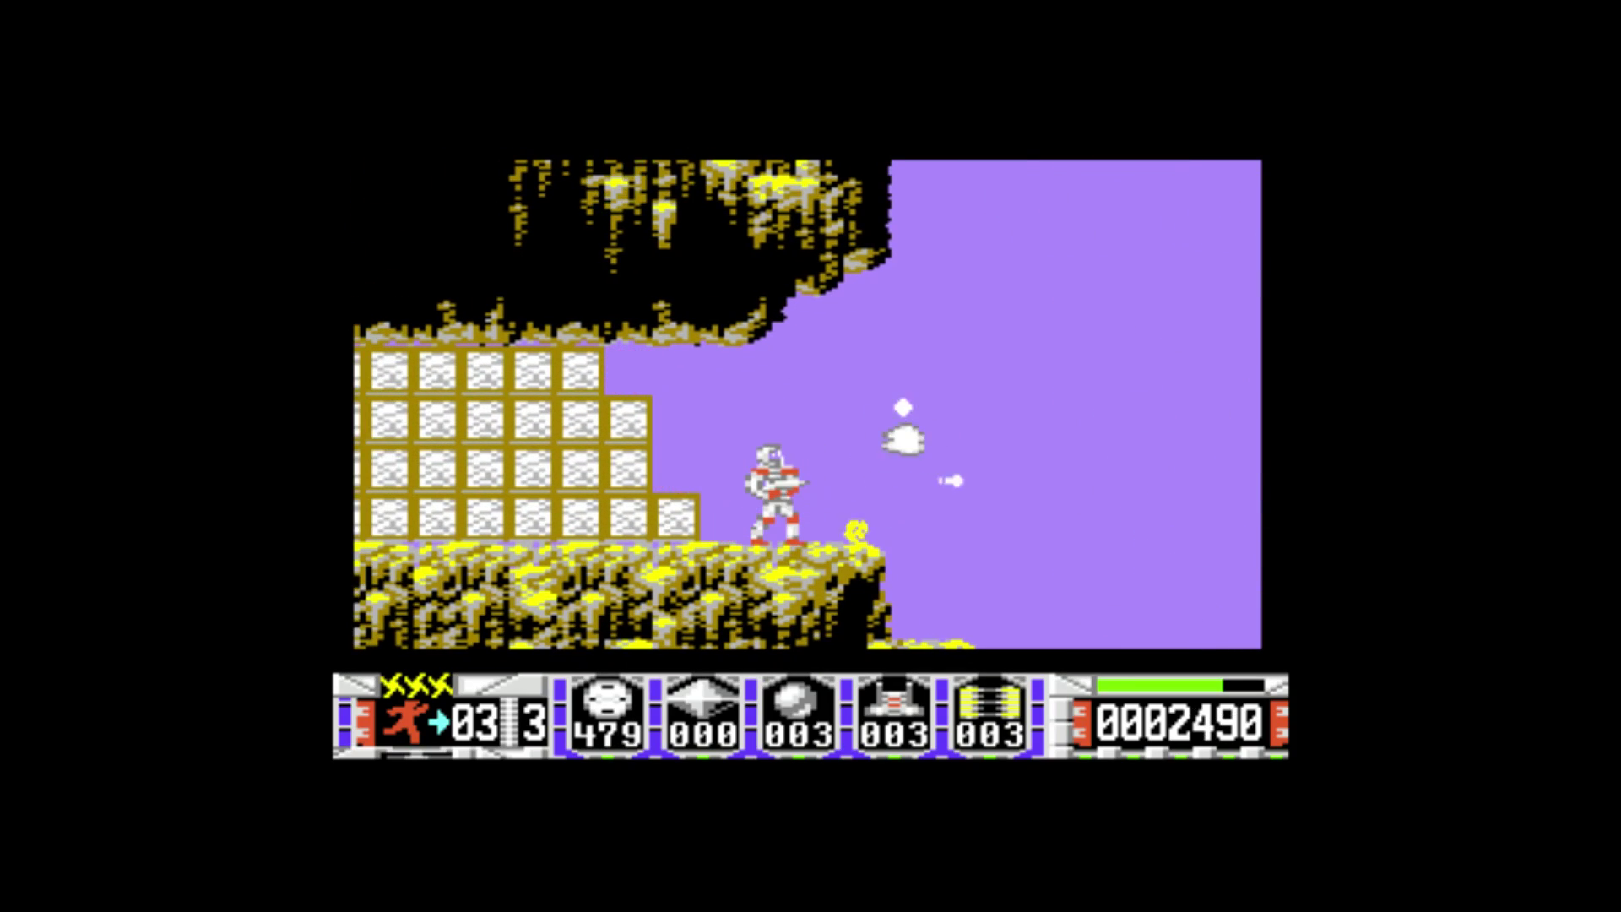
# Step: Shoot through the stacked white blocks and run left through the cave to the far edge of the rock ledge
pyautogui.press('Left')
pyautogui.press('ctrl')
pyautogui.press('Left')
pyautogui.press('ctrl')
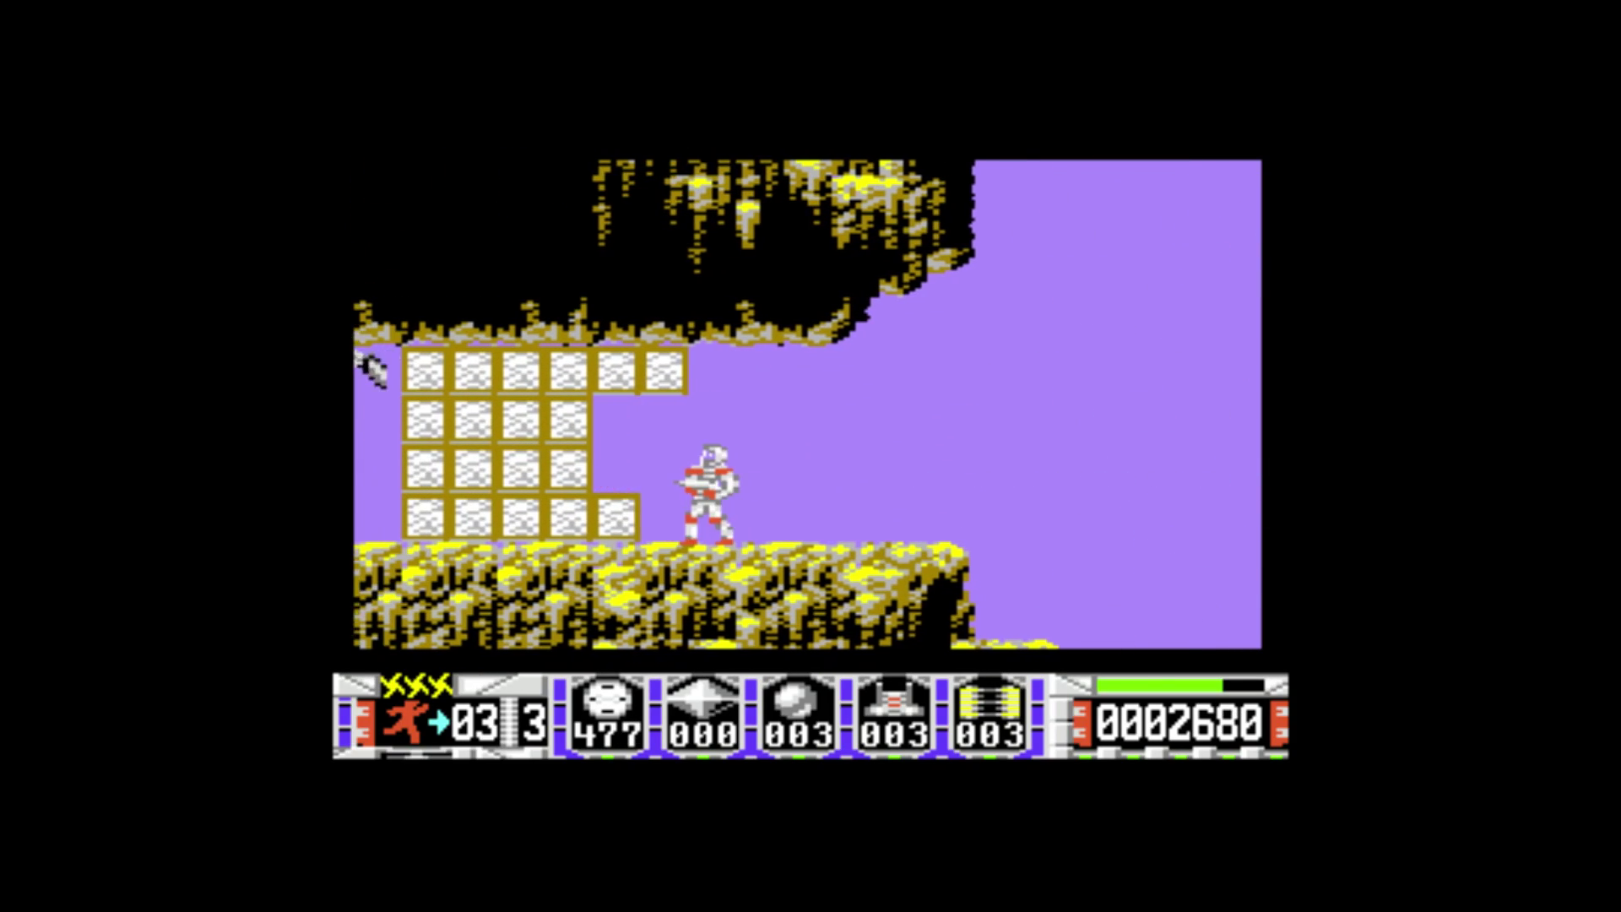
pyautogui.press('Left')
pyautogui.press('ctrl')
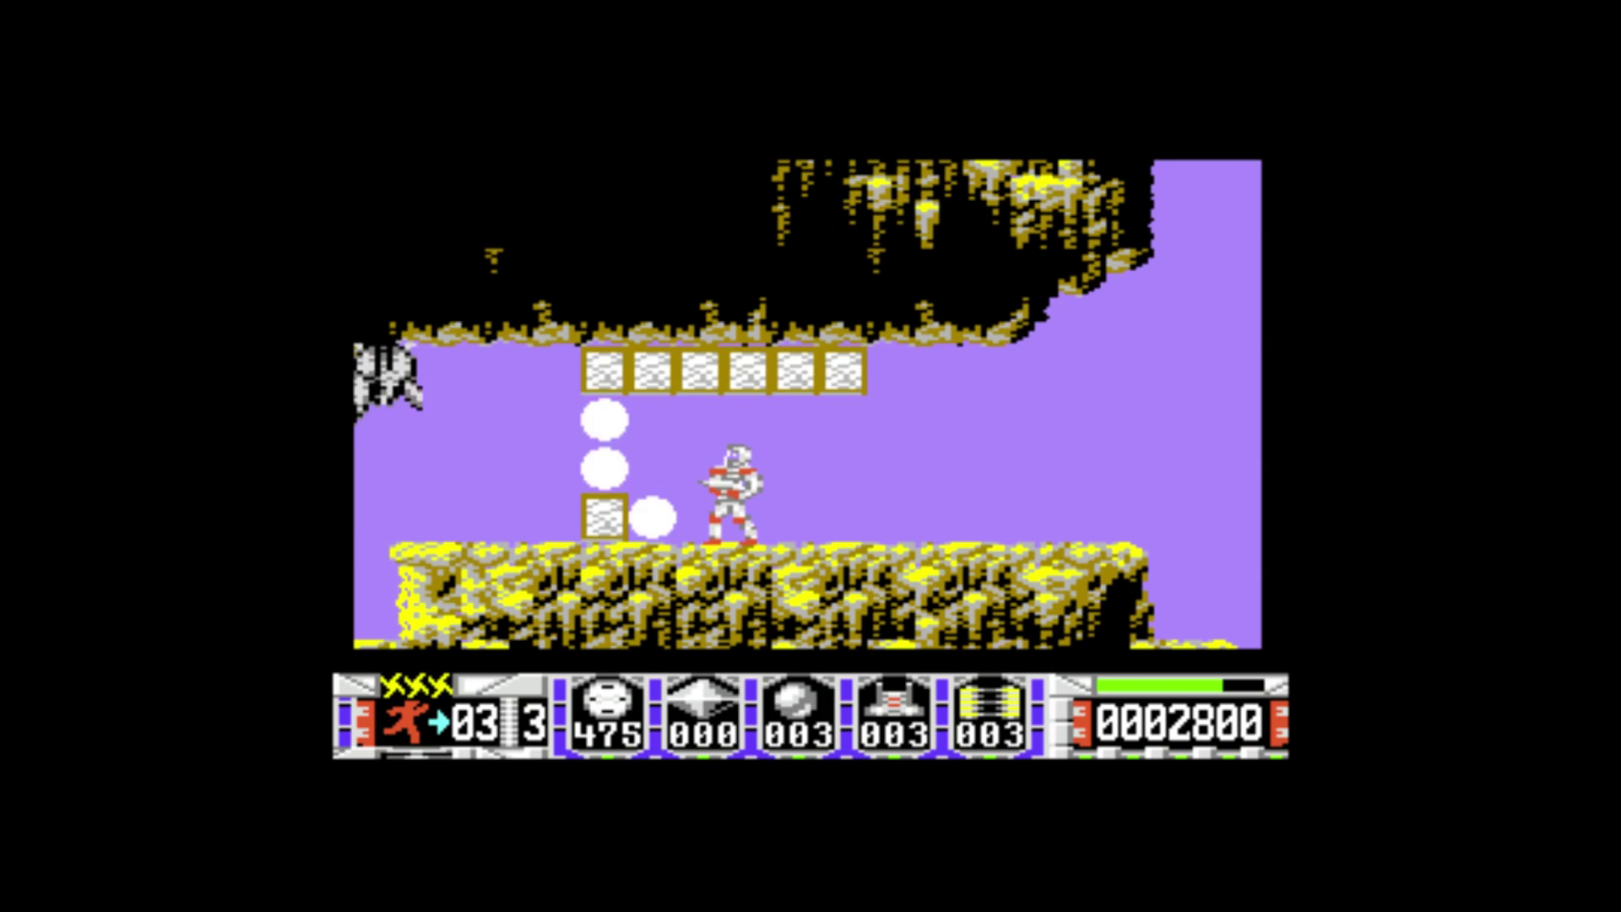
pyautogui.press('Left')
pyautogui.press('ctrl')
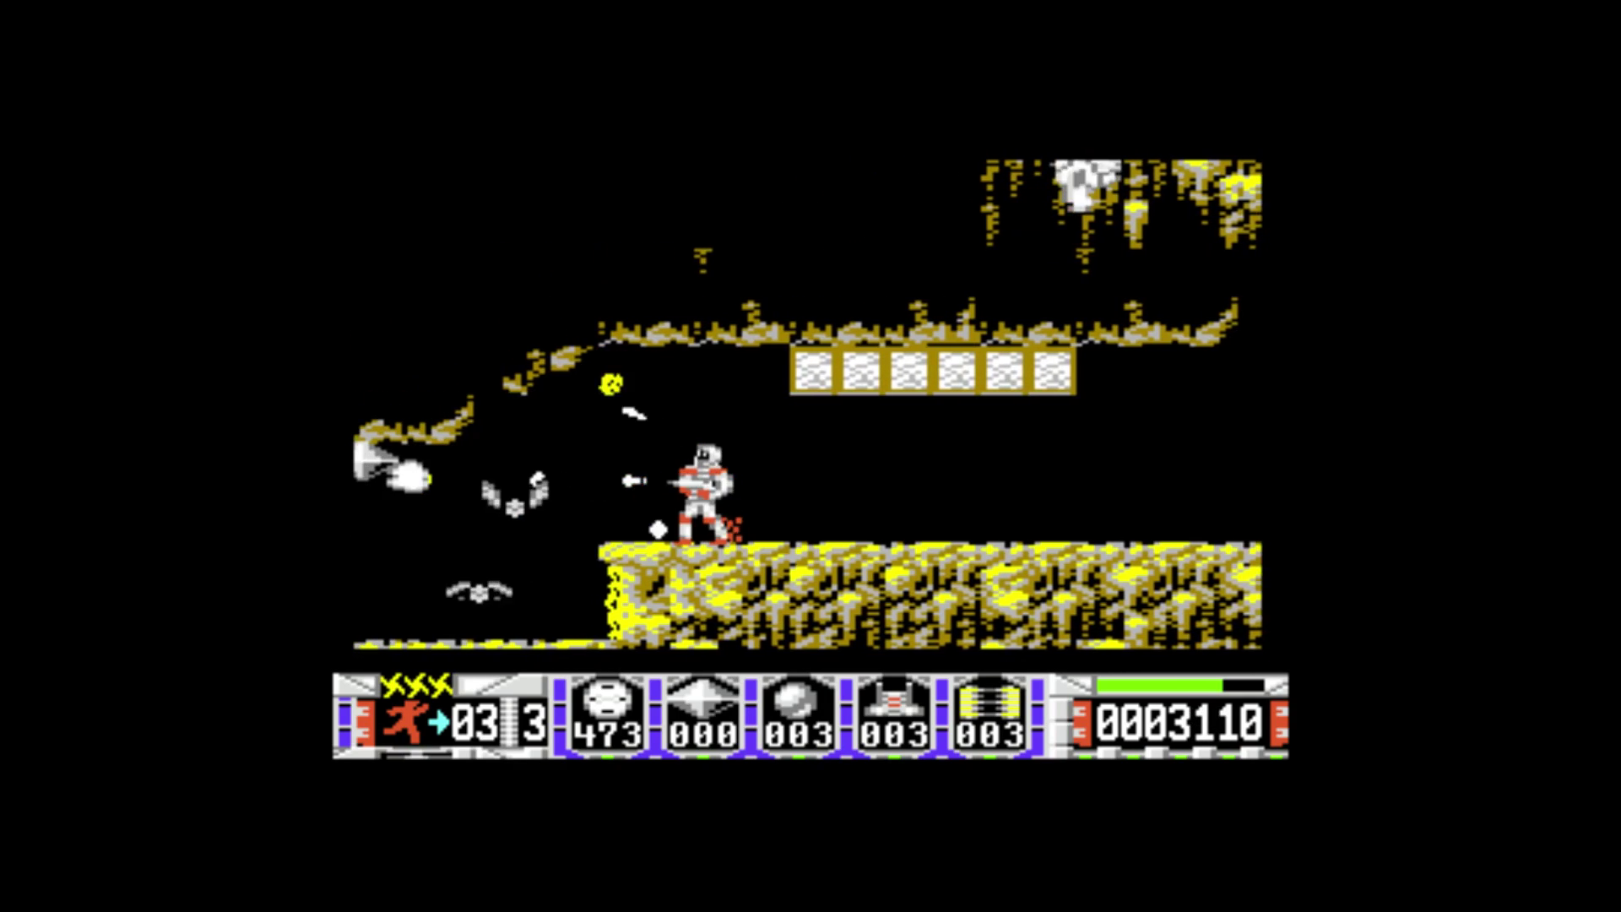
# Step: Drop off the ledge to the cave floor, shoot the flying enemies, and collect diamonds while moving left
pyautogui.press('Left')
pyautogui.press('ctrl')
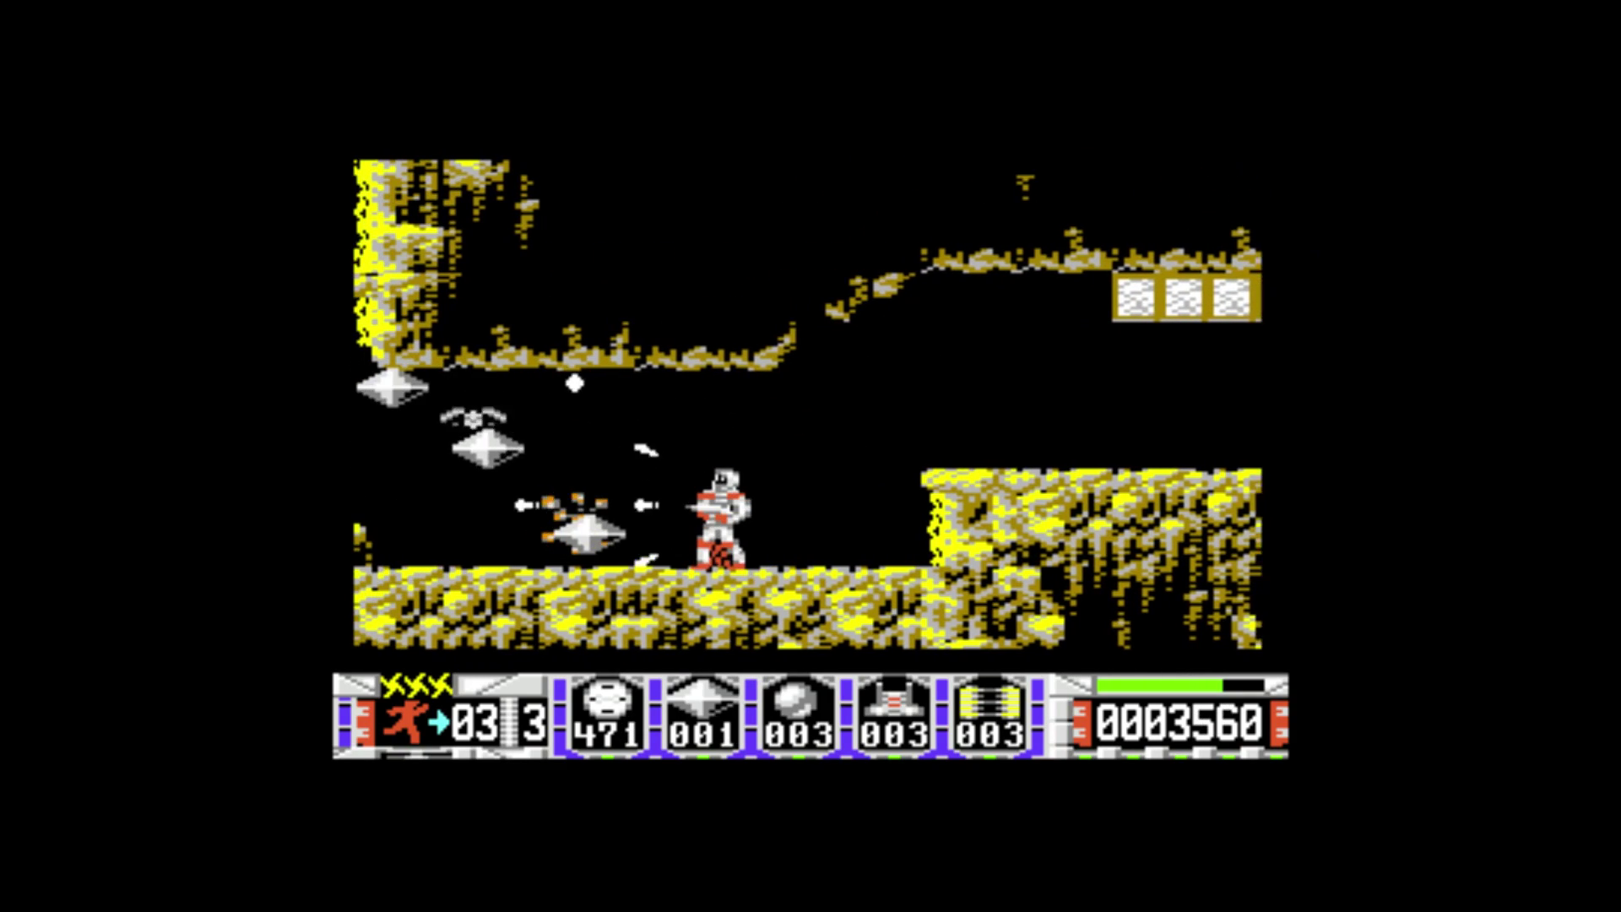
pyautogui.press('Left')
pyautogui.press('ctrl')
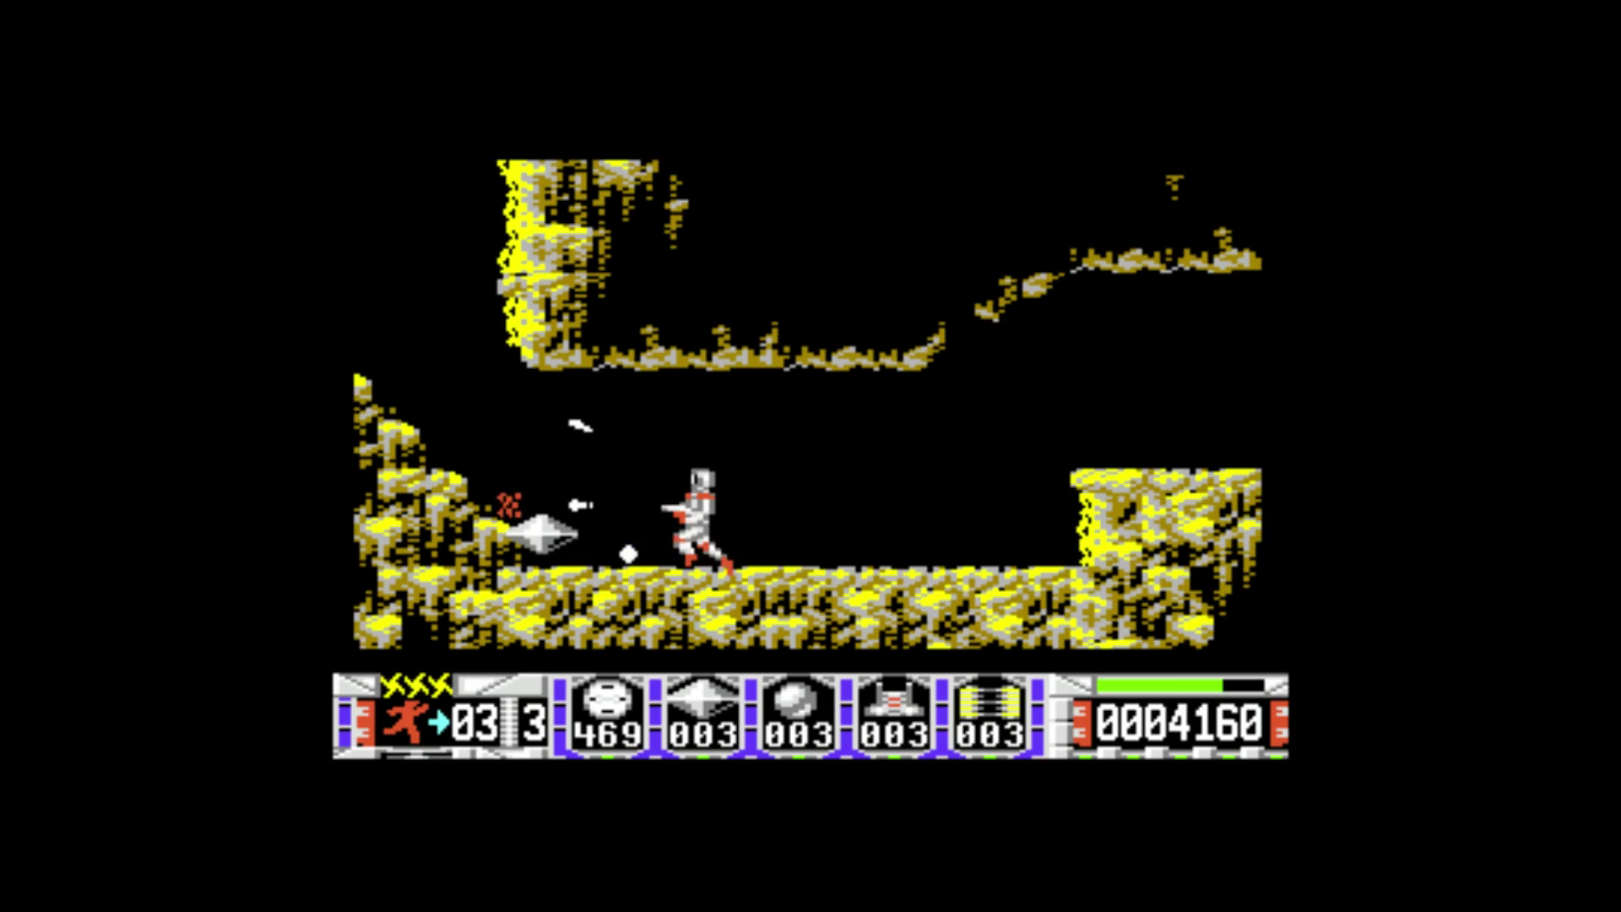
# Step: Jump over the rocky slope, shoot the walking enemies, and land on the raised ledge beyond
pyautogui.press('Up')
pyautogui.press('Up')
pyautogui.press('ctrl')
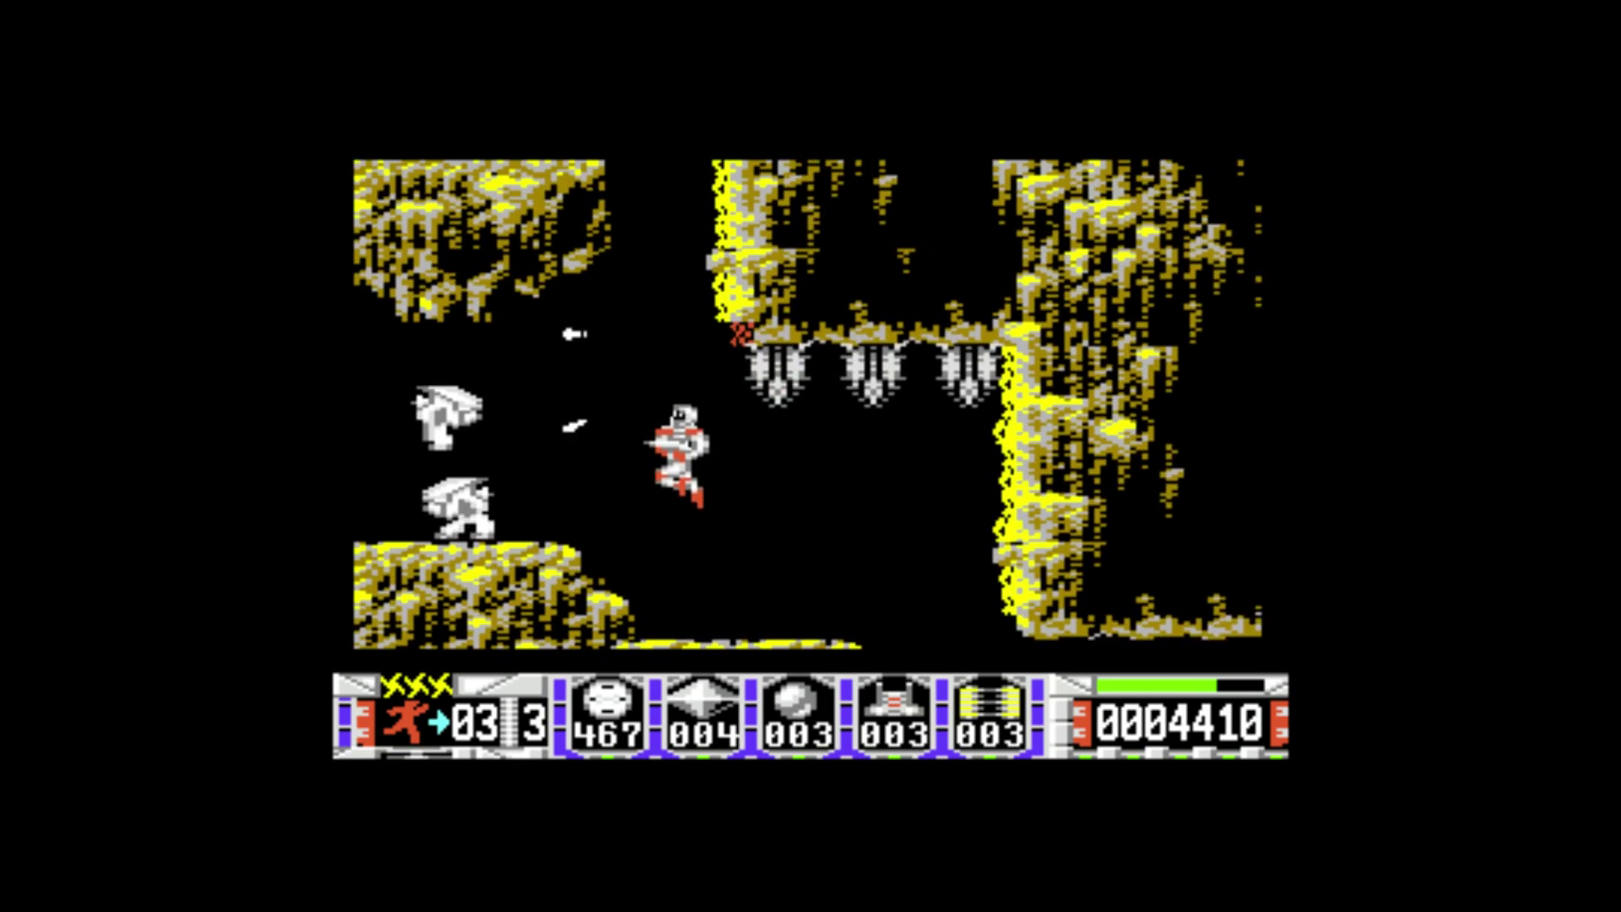
pyautogui.press('Up')
pyautogui.press('Left')
pyautogui.press('ctrl')
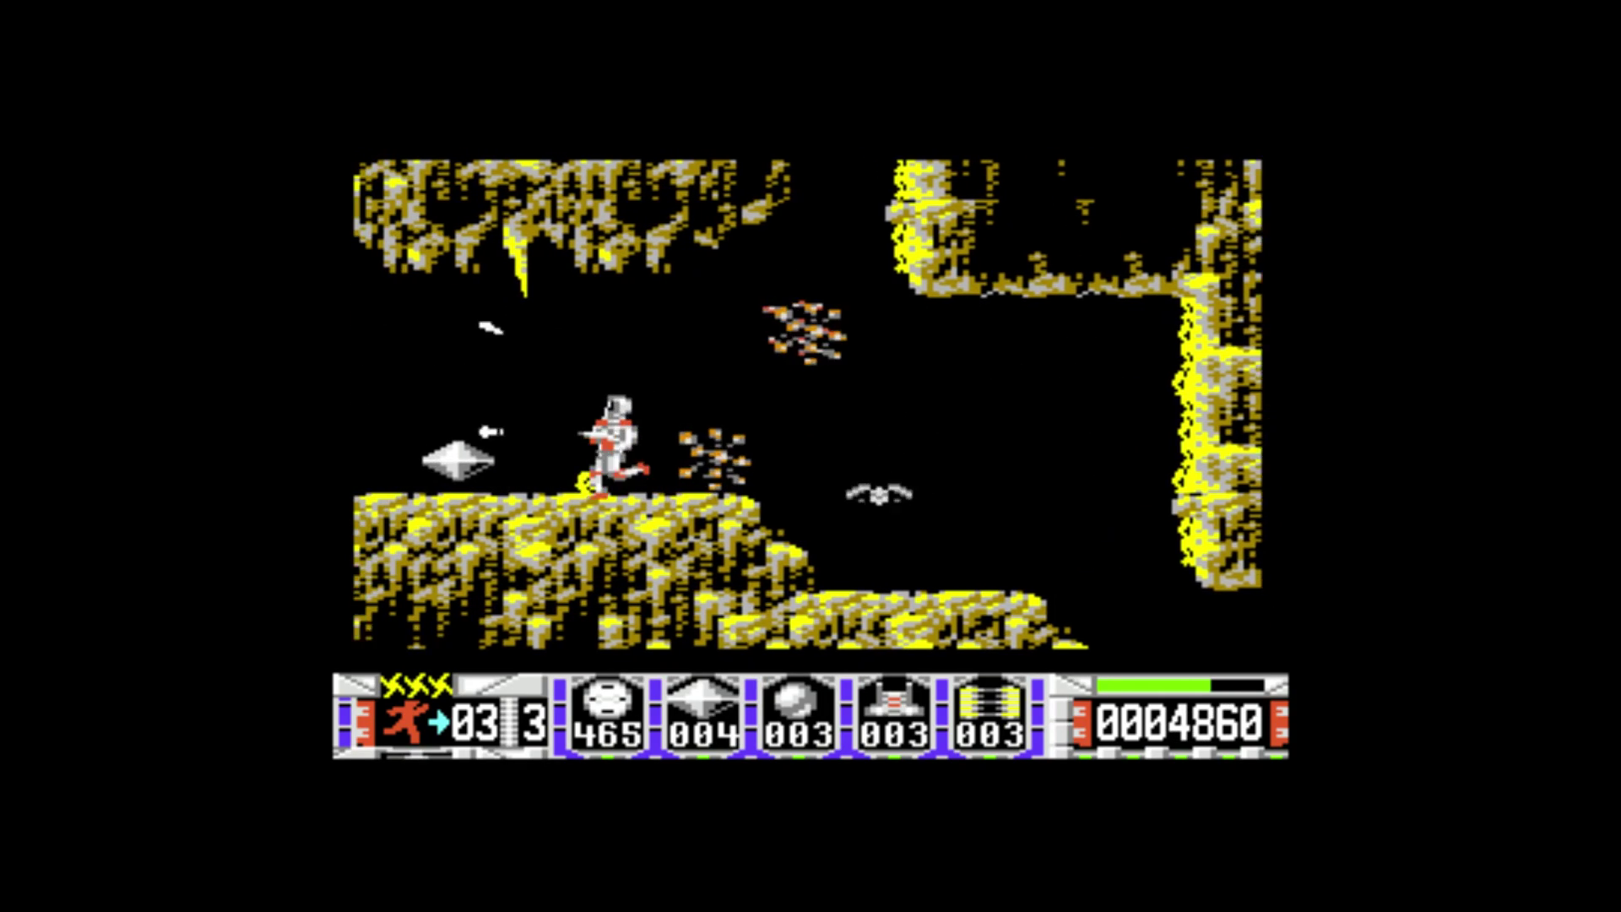
# Step: Advance left along the raised ledge under the stalactites, shooting enemies and collecting the diamonds
pyautogui.press('Up')
pyautogui.press('Left')
pyautogui.press('ctrl')
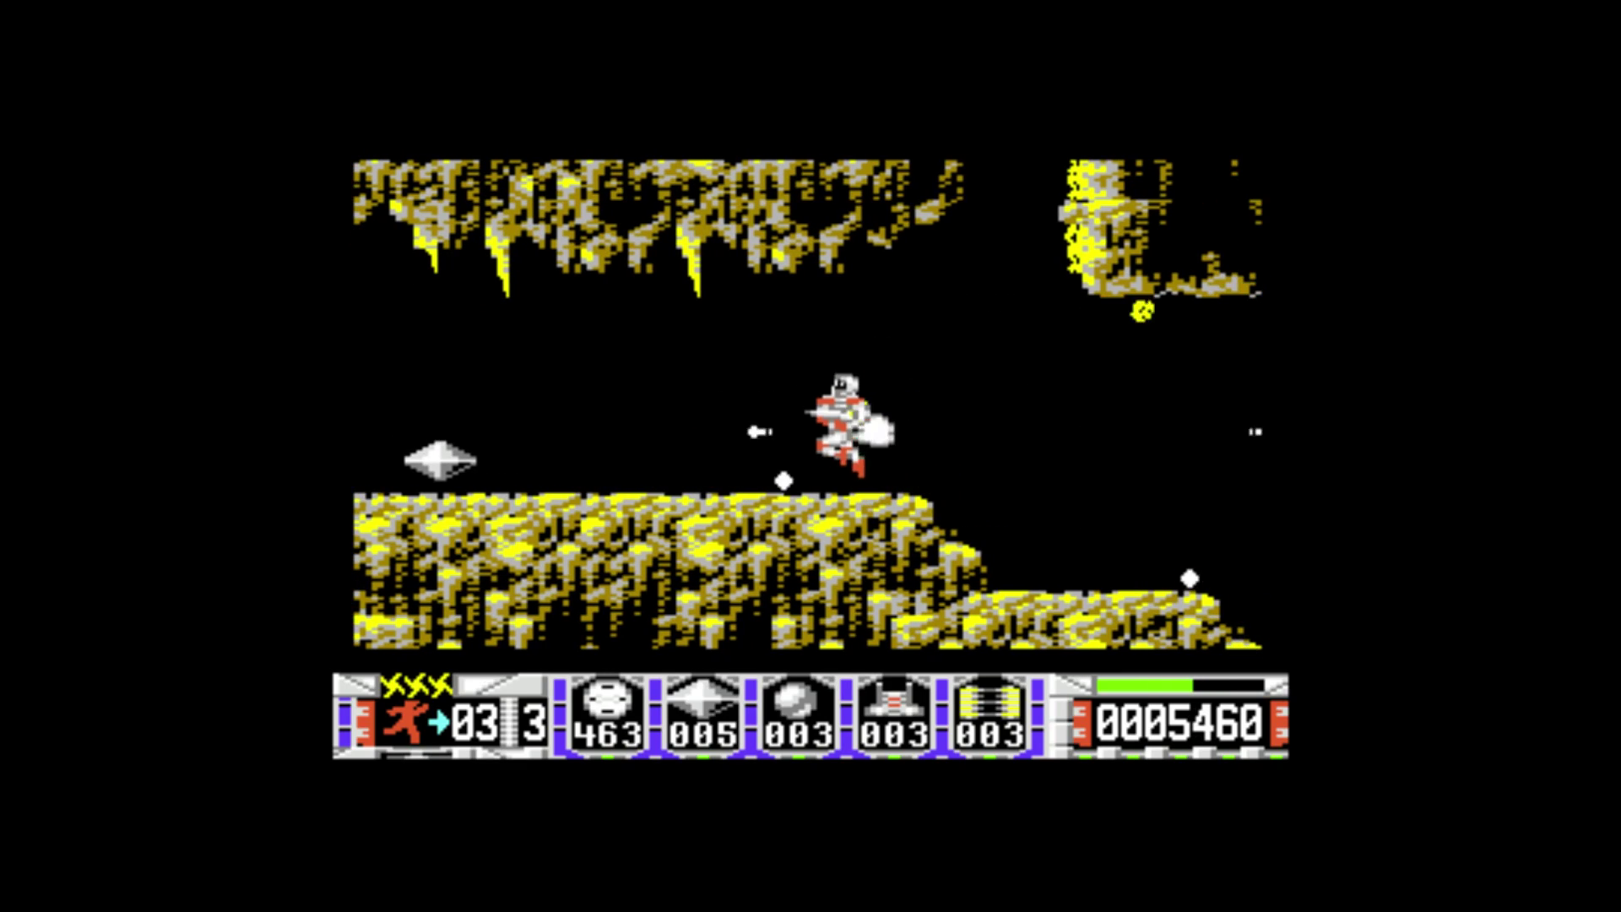
pyautogui.press('Up')
pyautogui.press('Left')
pyautogui.press('ctrl')
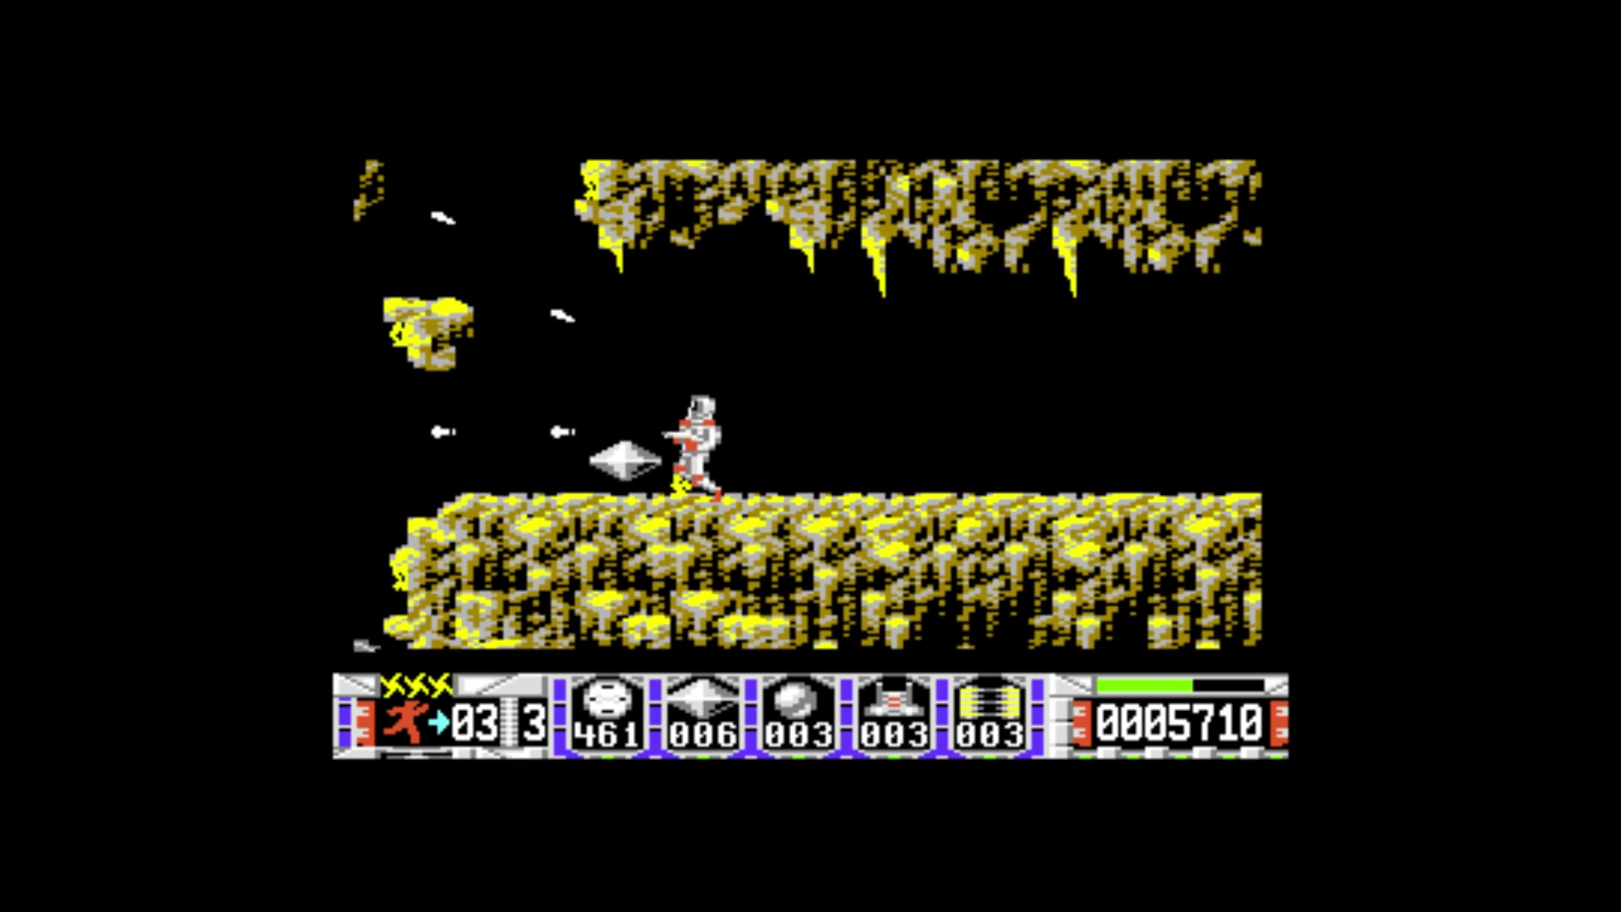
# Step: Shoot the enemies beyond the ledge, drop into the deep pit, and collect its power-ups
pyautogui.press('ctrl')
pyautogui.press('Left')
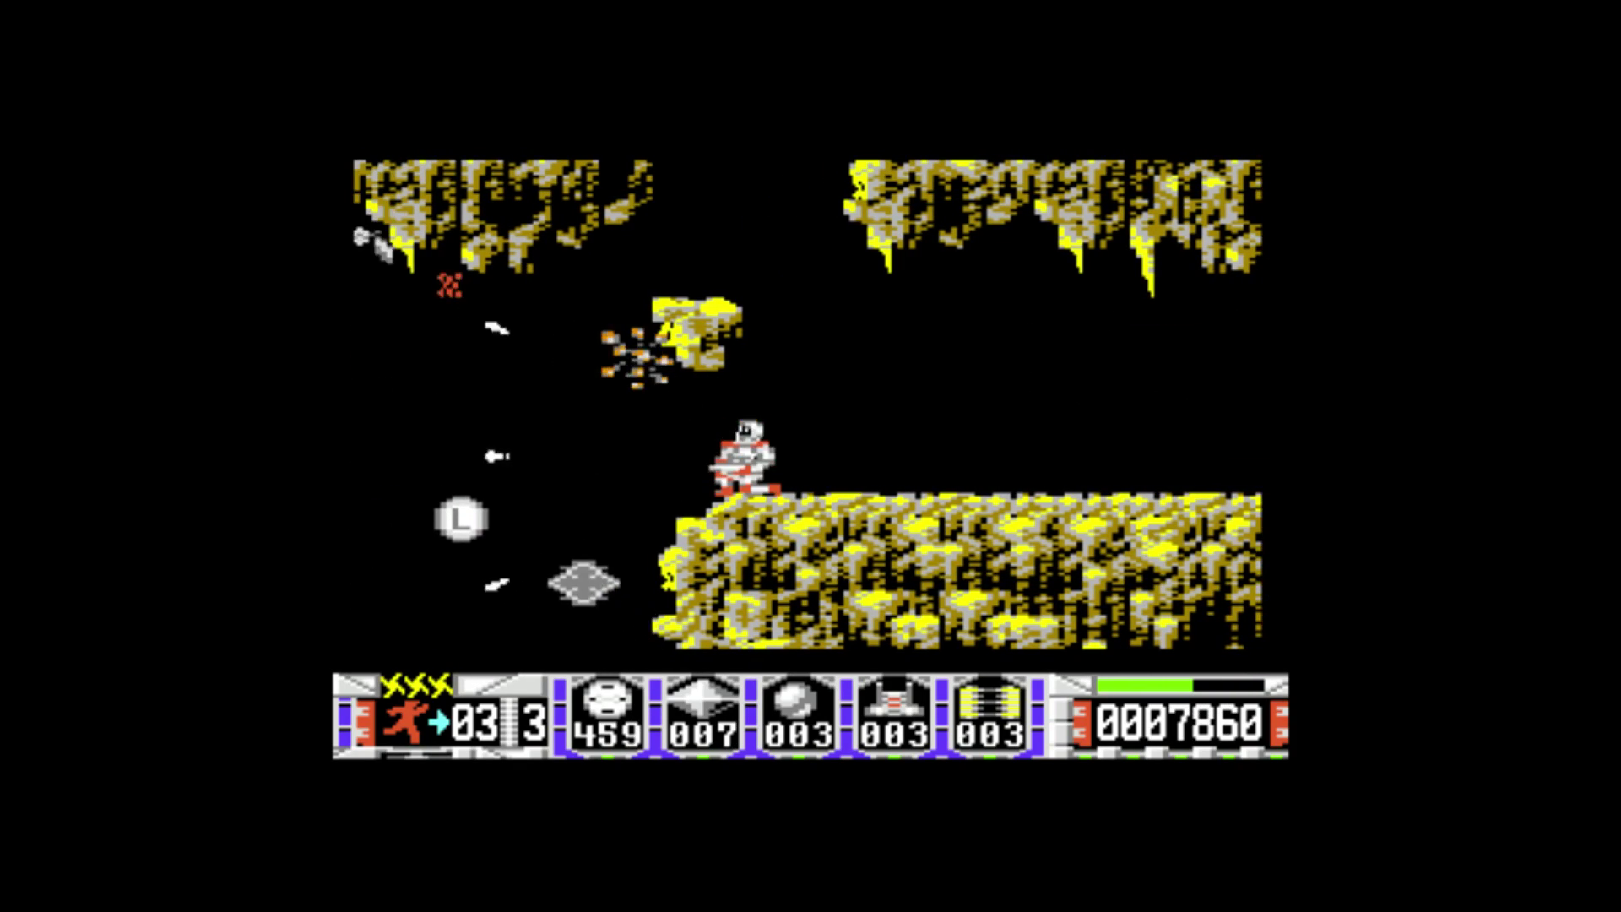
pyautogui.press('Left')
pyautogui.press('ctrl')
pyautogui.press('Right')
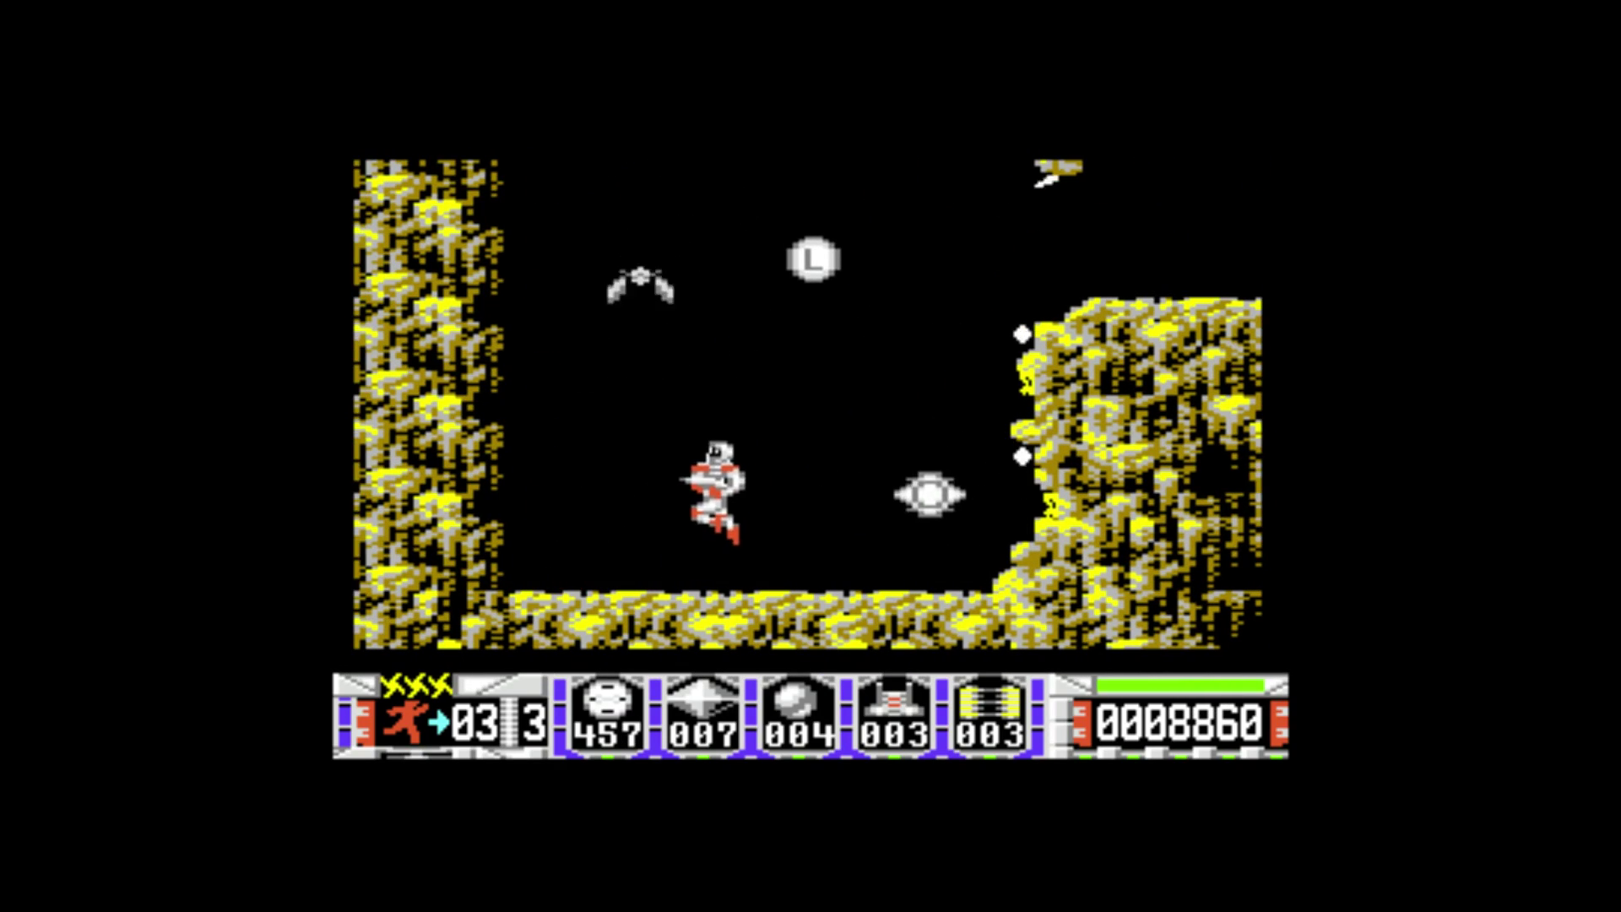
pyautogui.press('ctrl')
pyautogui.press('ctrl')
pyautogui.press('Right')
pyautogui.press('Up')
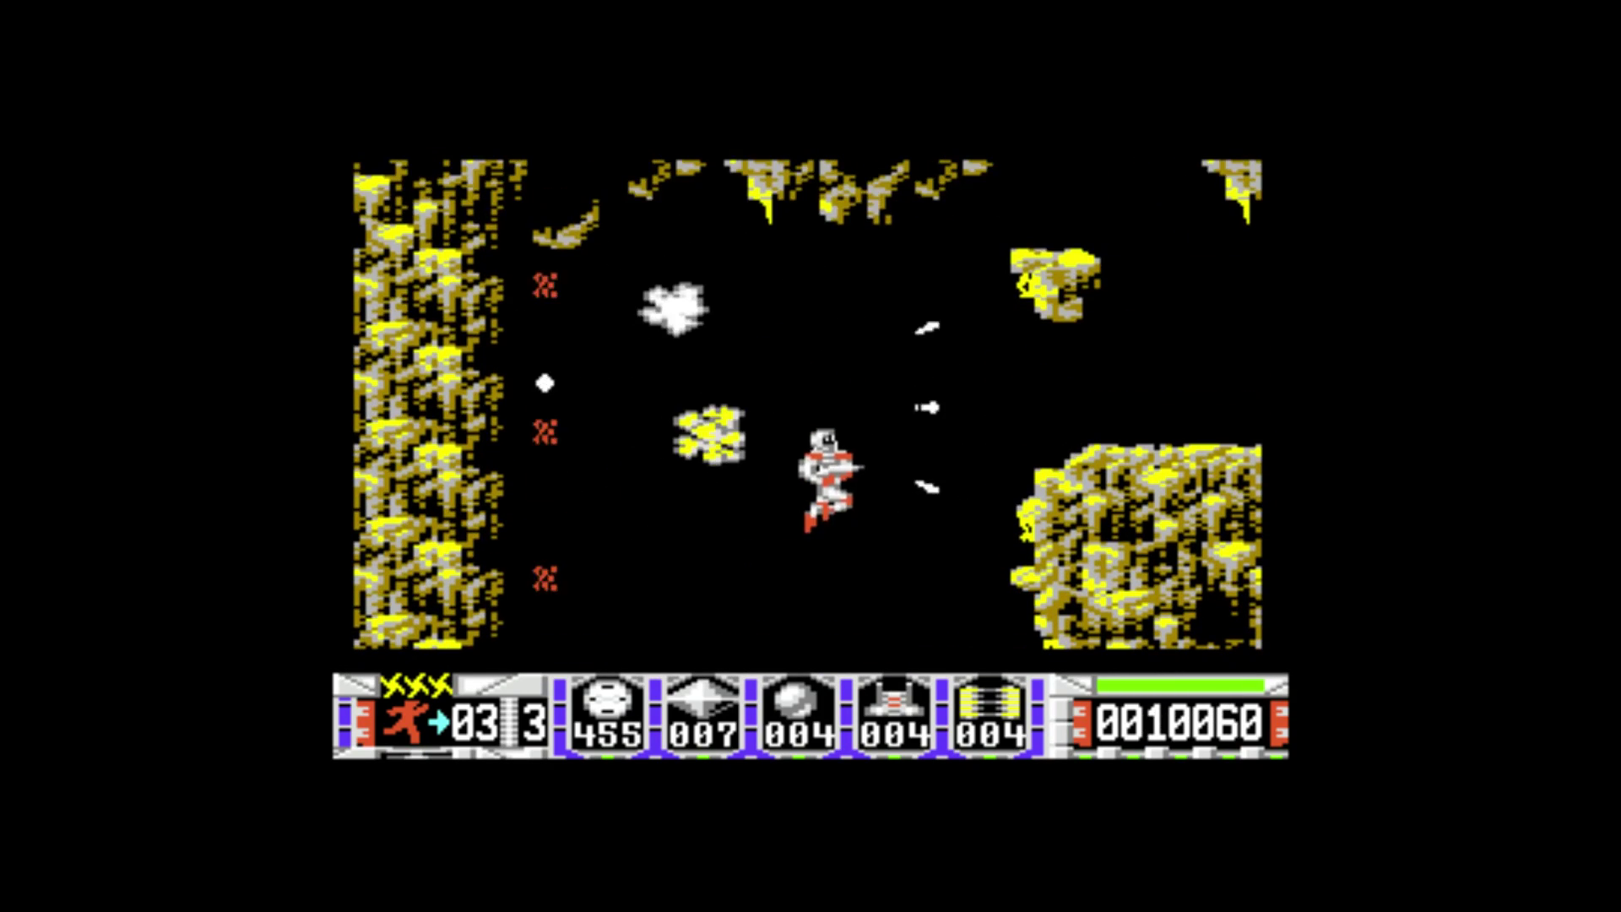
# Step: Jump out of the pit and up onto the small floating rock, firing at the enemies above
pyautogui.press('Up')
pyautogui.press('Right')
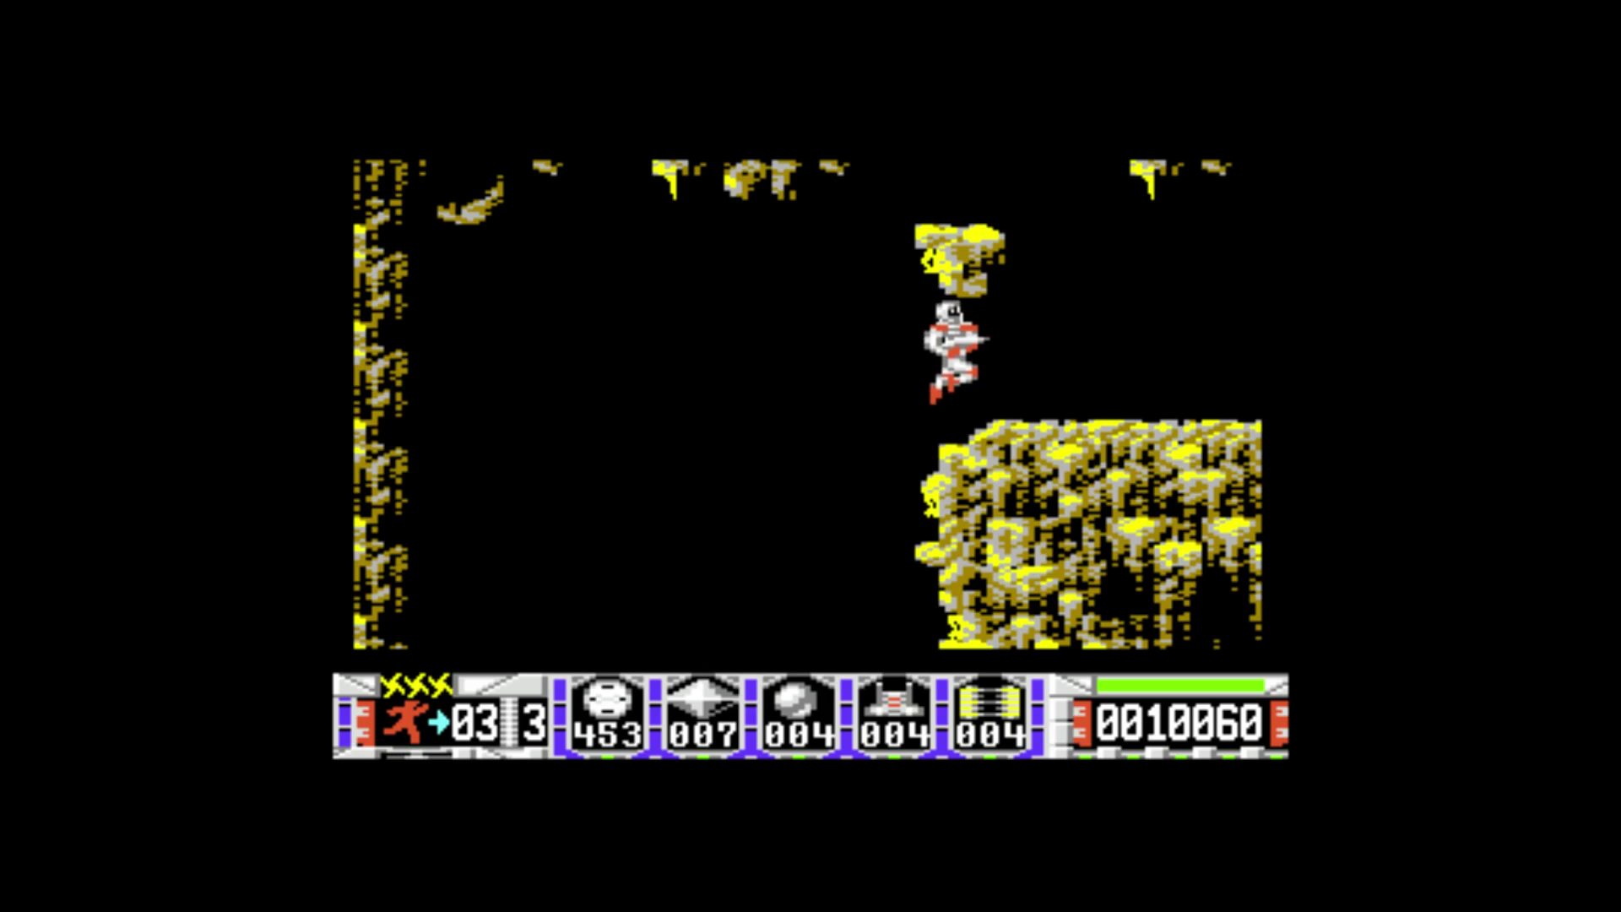
pyautogui.press('Left')
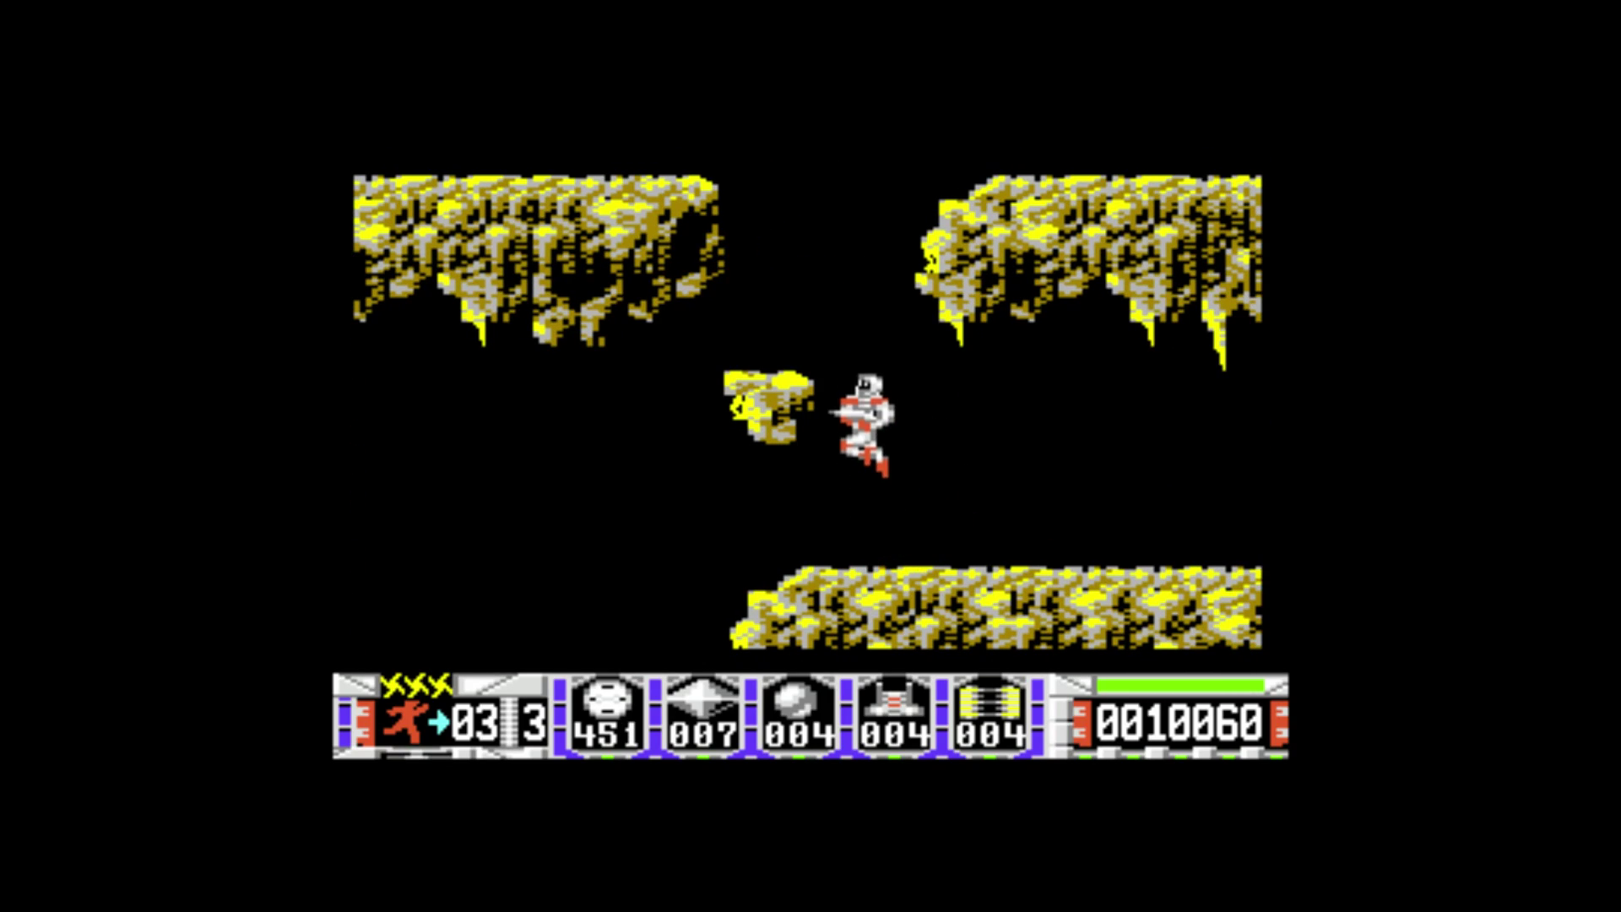
pyautogui.press('Right')
pyautogui.press('ctrl')
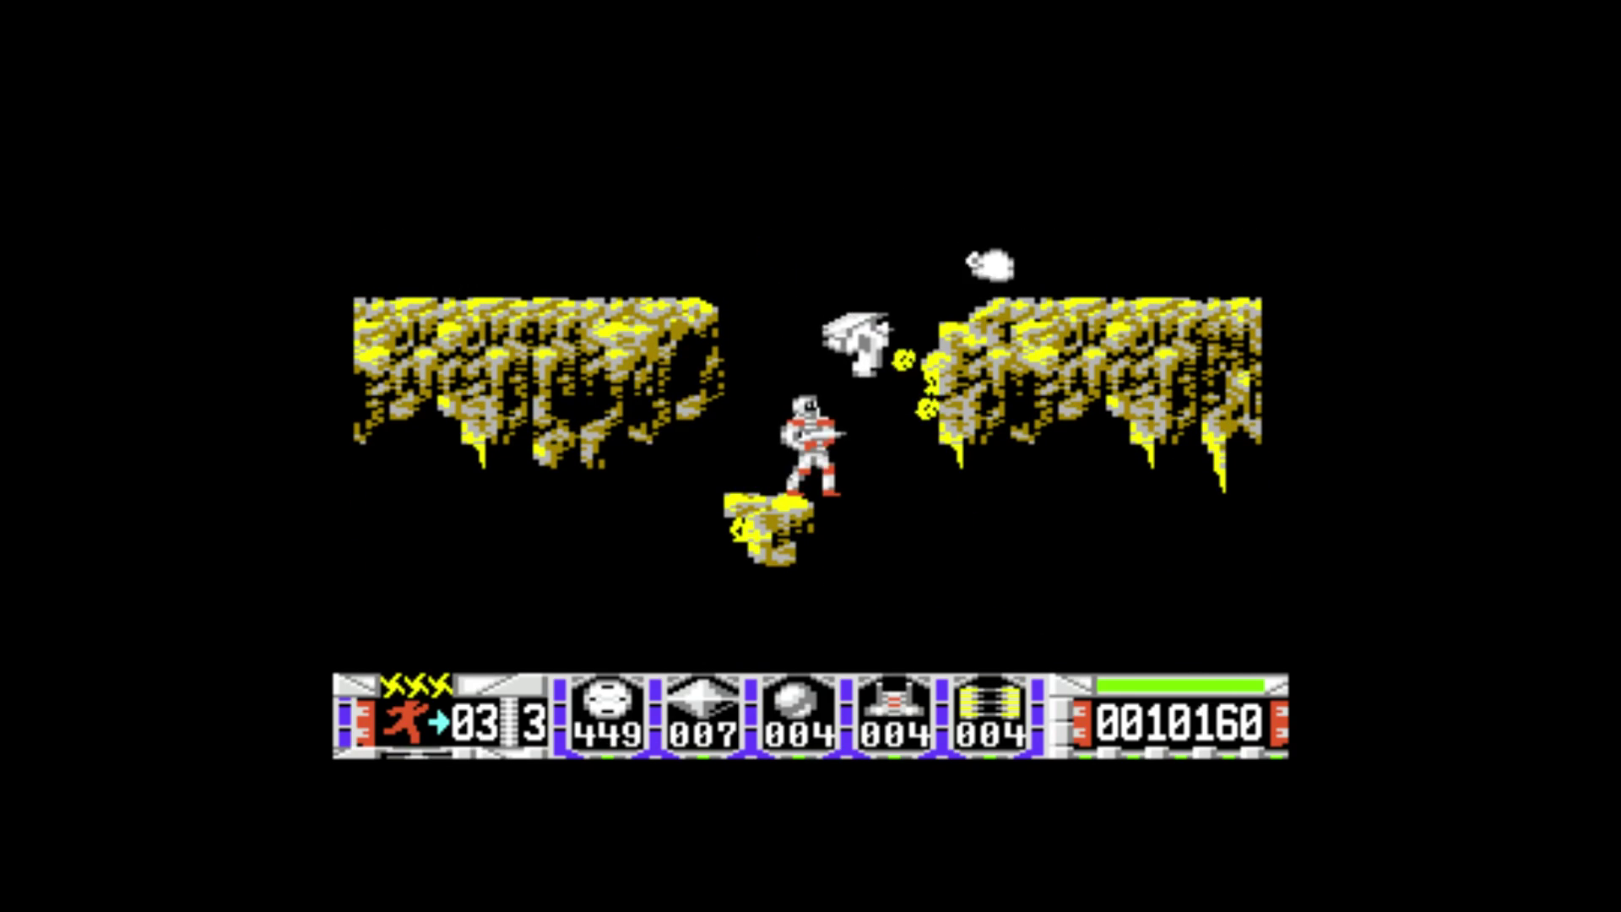
# Step: Jump from the floating rock to the upper ledge and shoot the enemies across the gap
pyautogui.press('Up')
pyautogui.press('Right')
pyautogui.press('ctrl')
pyautogui.press('Left')
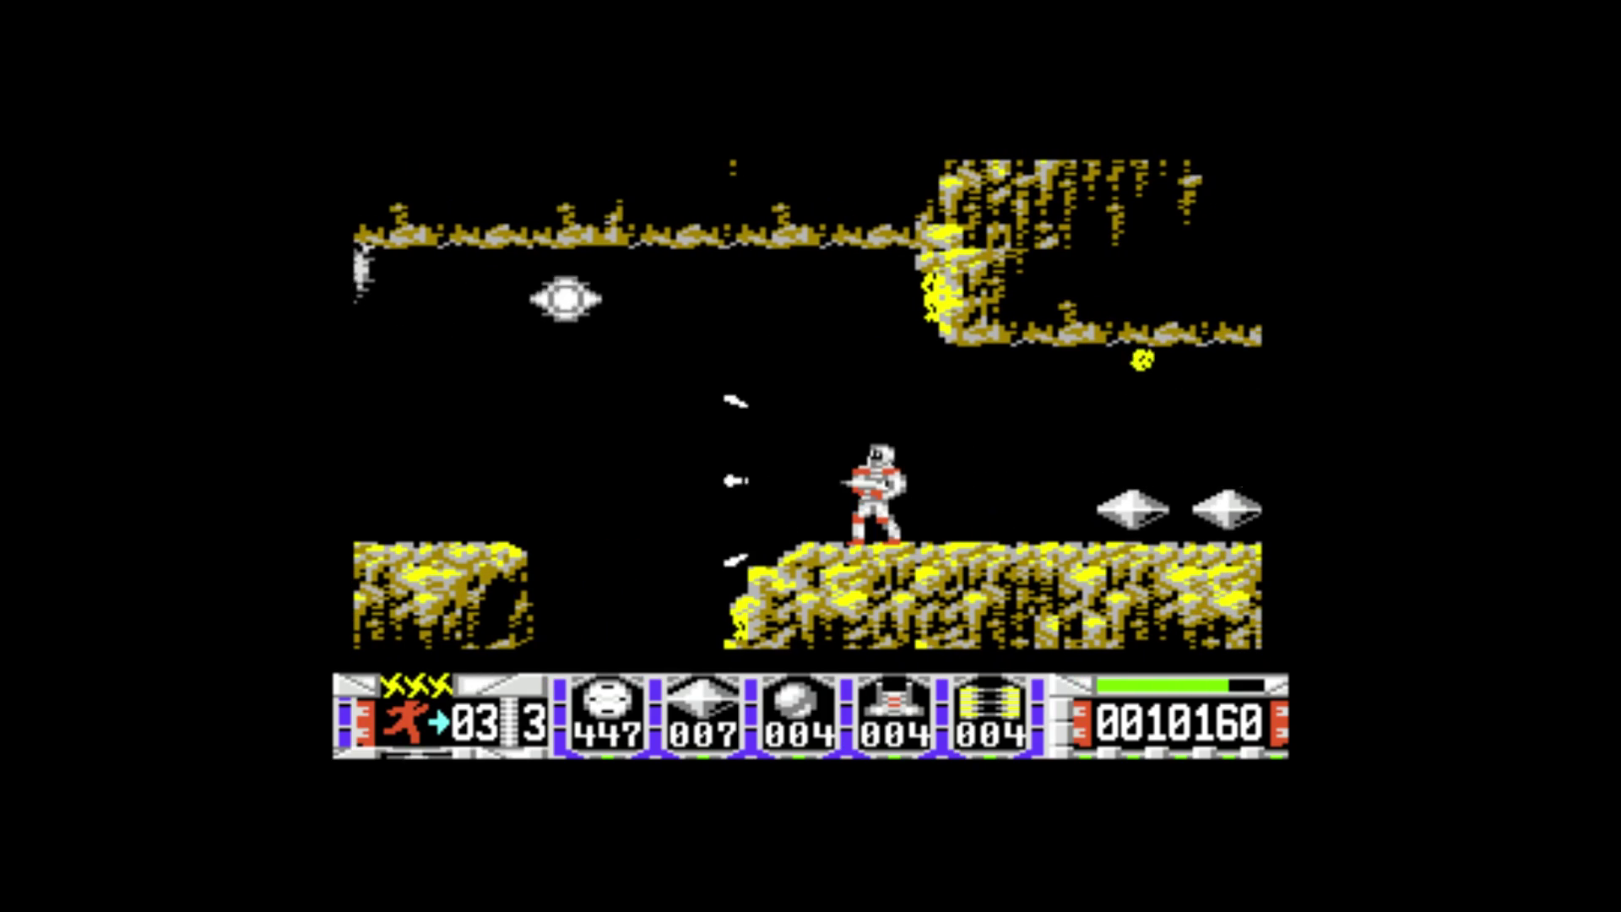
pyautogui.press('Up')
pyautogui.press('ctrl')
pyautogui.press('Up')
pyautogui.press('Right')
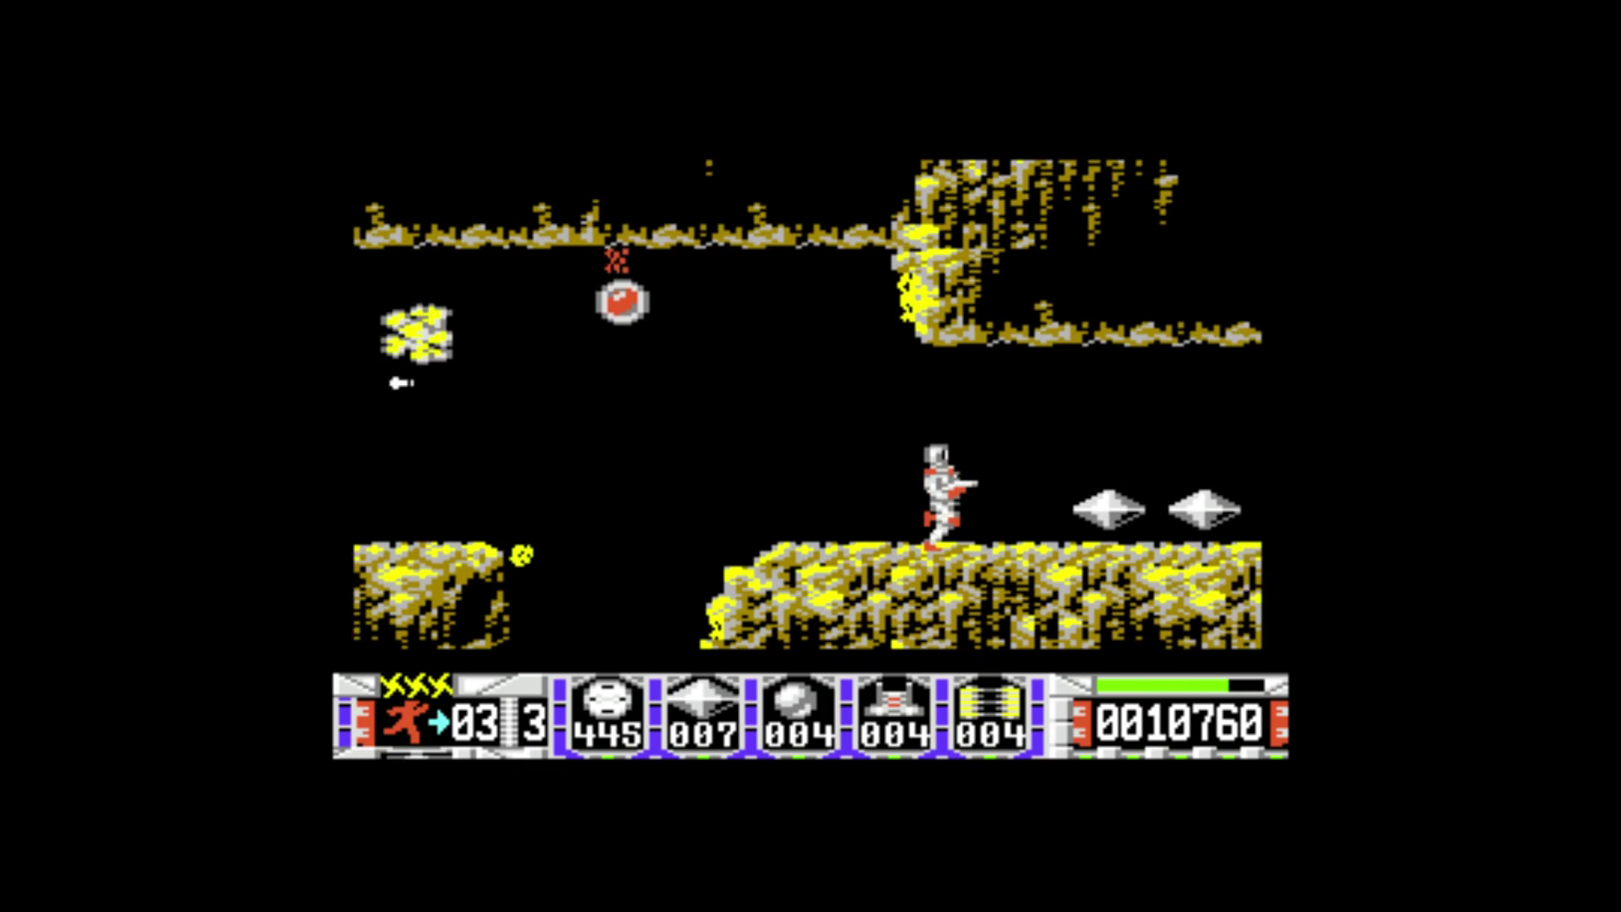
# Step: Run right along the upper ledge, shooting the enemies ahead and picking up diamonds
pyautogui.press('Right')
pyautogui.press('ctrl')
pyautogui.press('Up')
pyautogui.press('ctrl')
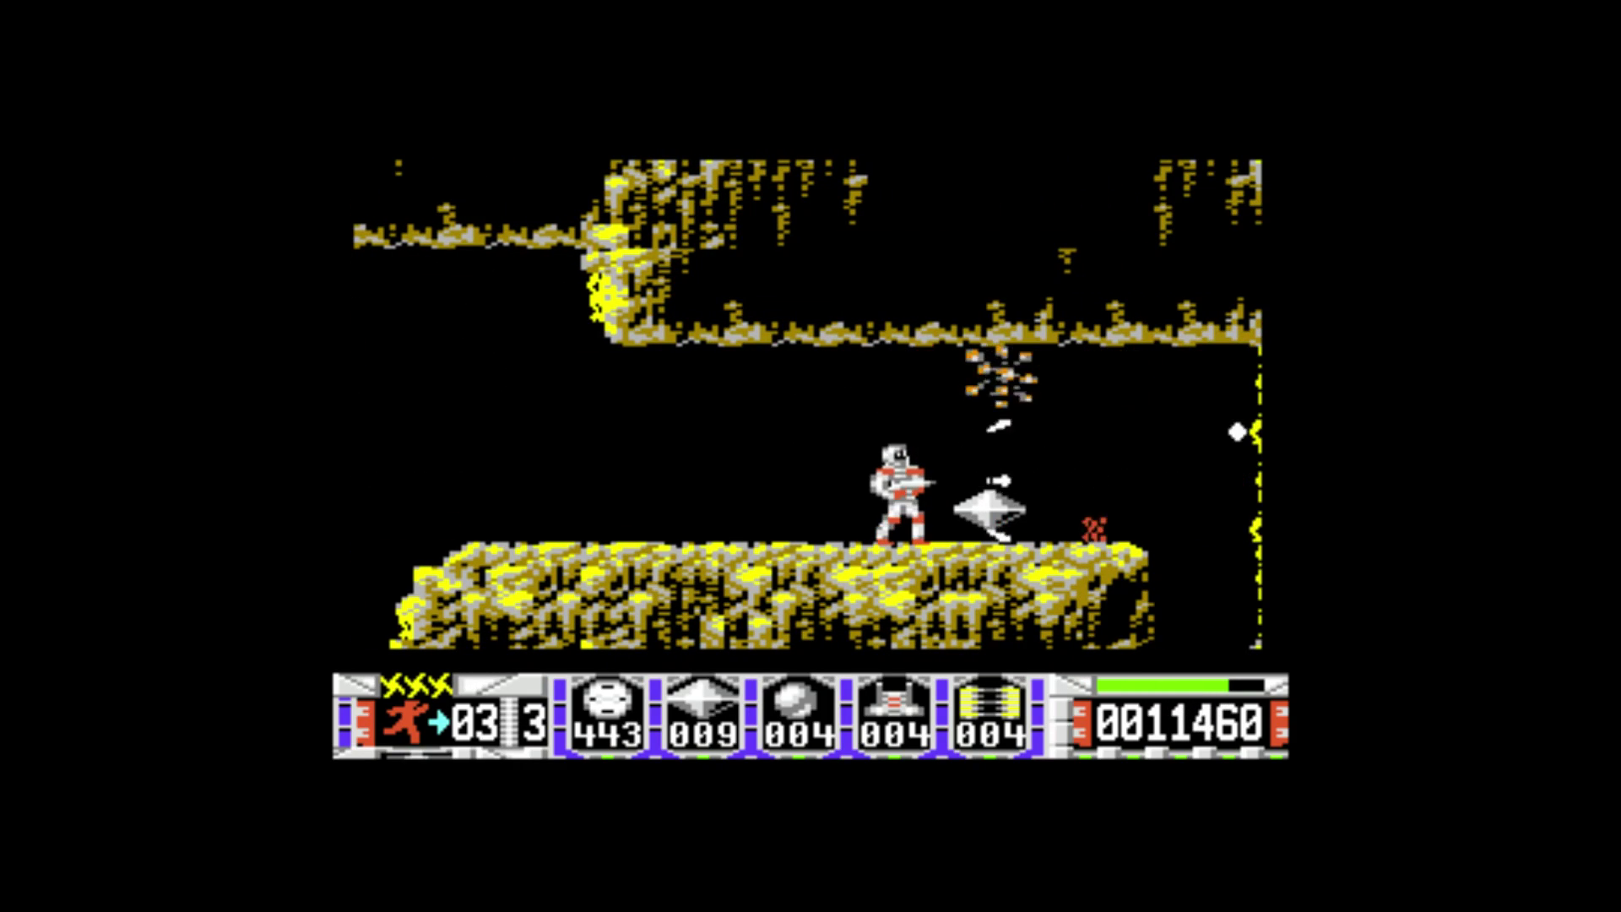
# Step: Collect the remaining diamond, descend to the lower cave floor, and climb back onto the rock ledge at its right end
pyautogui.press('Right')
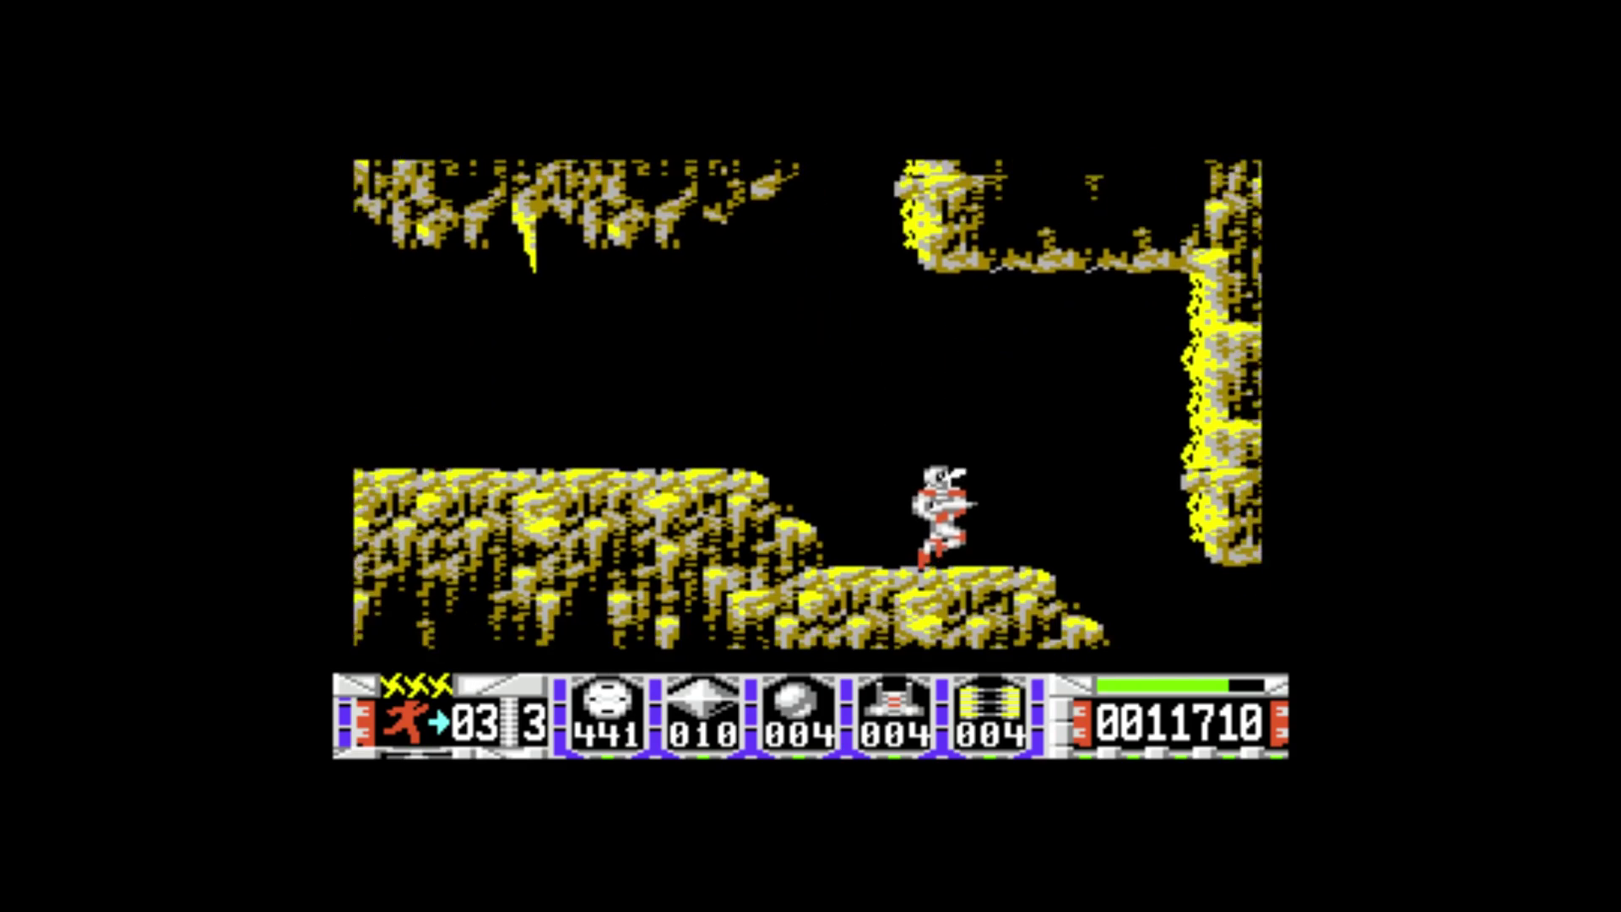
pyautogui.press('Right')
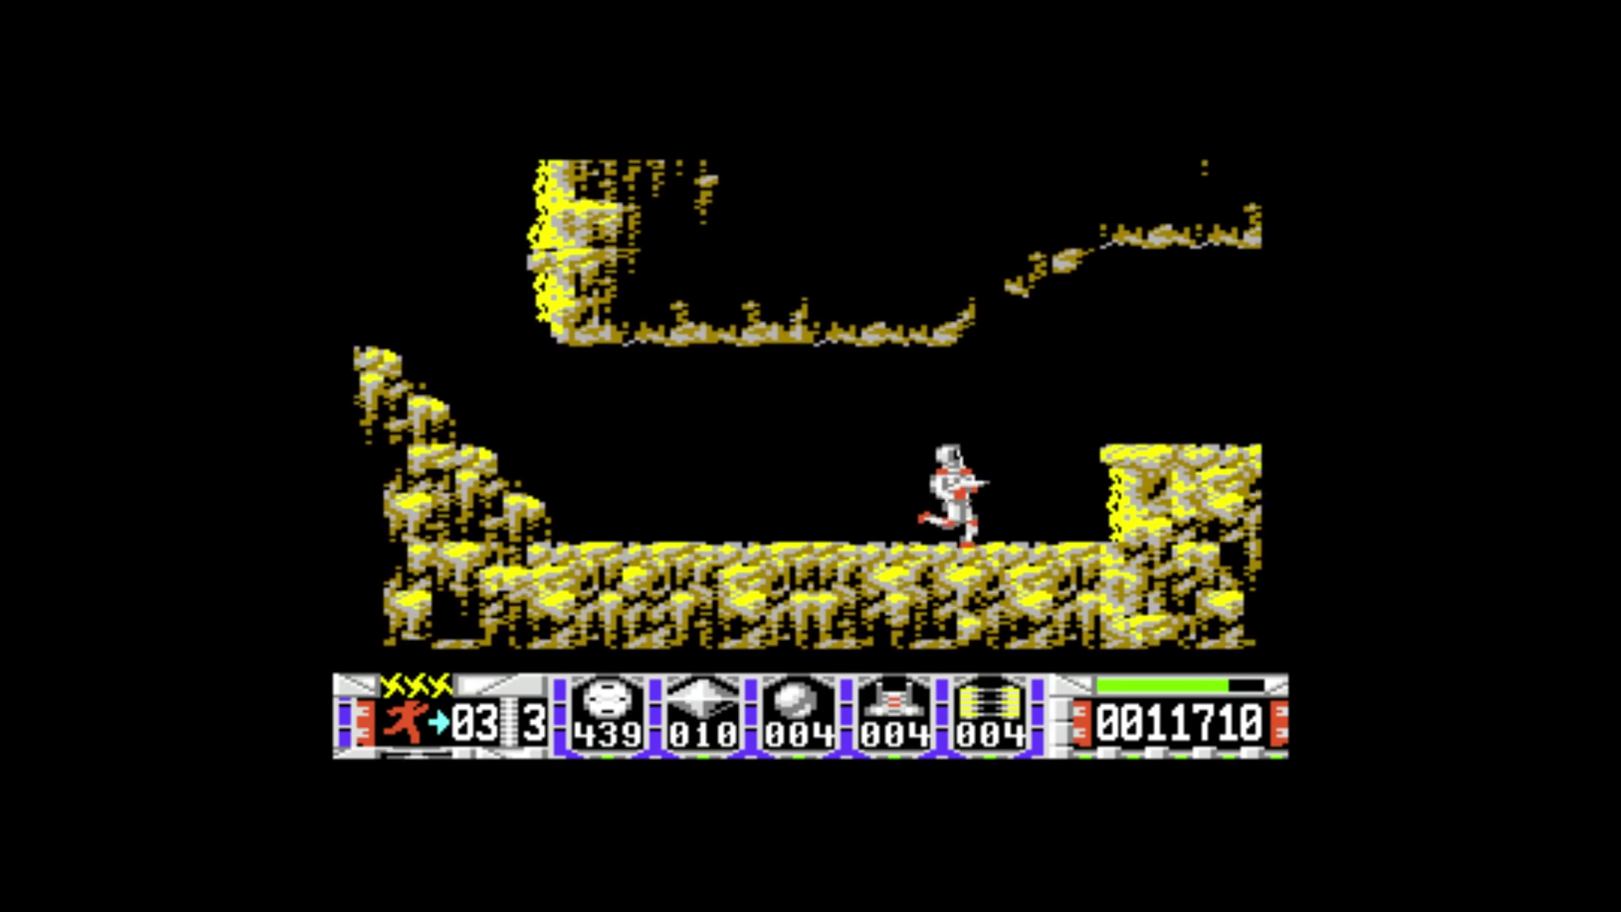
pyautogui.press('Up')
pyautogui.press('Right')
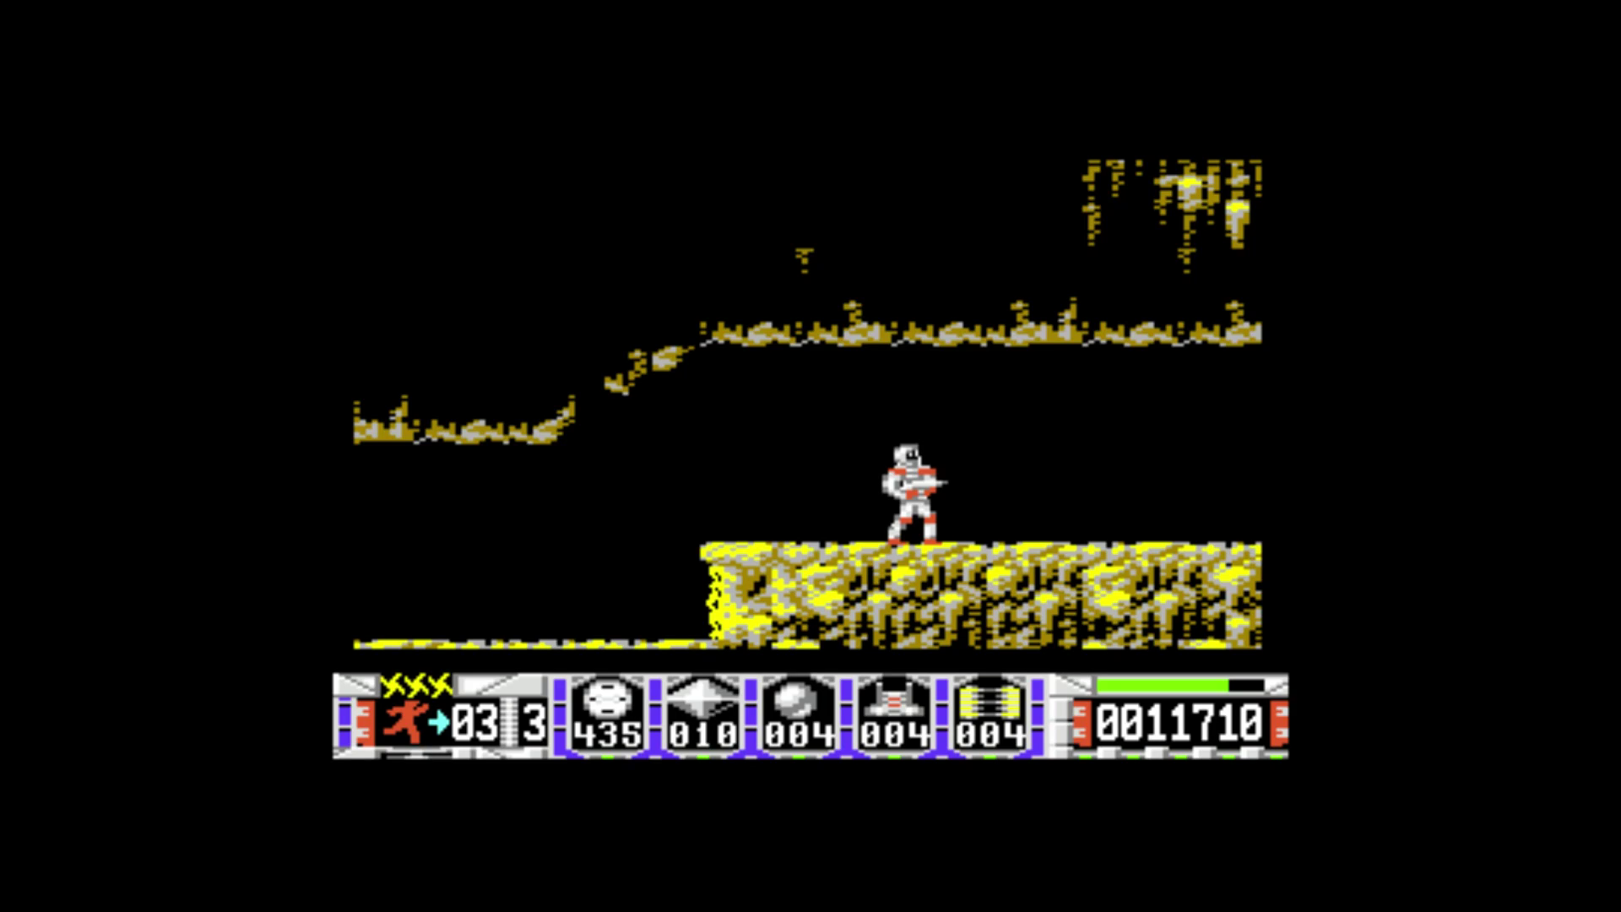
# Step: Quit the VICE emulator and leave the Commodore 64 game list for EmulationStation's system selection
pyautogui.press('F12')
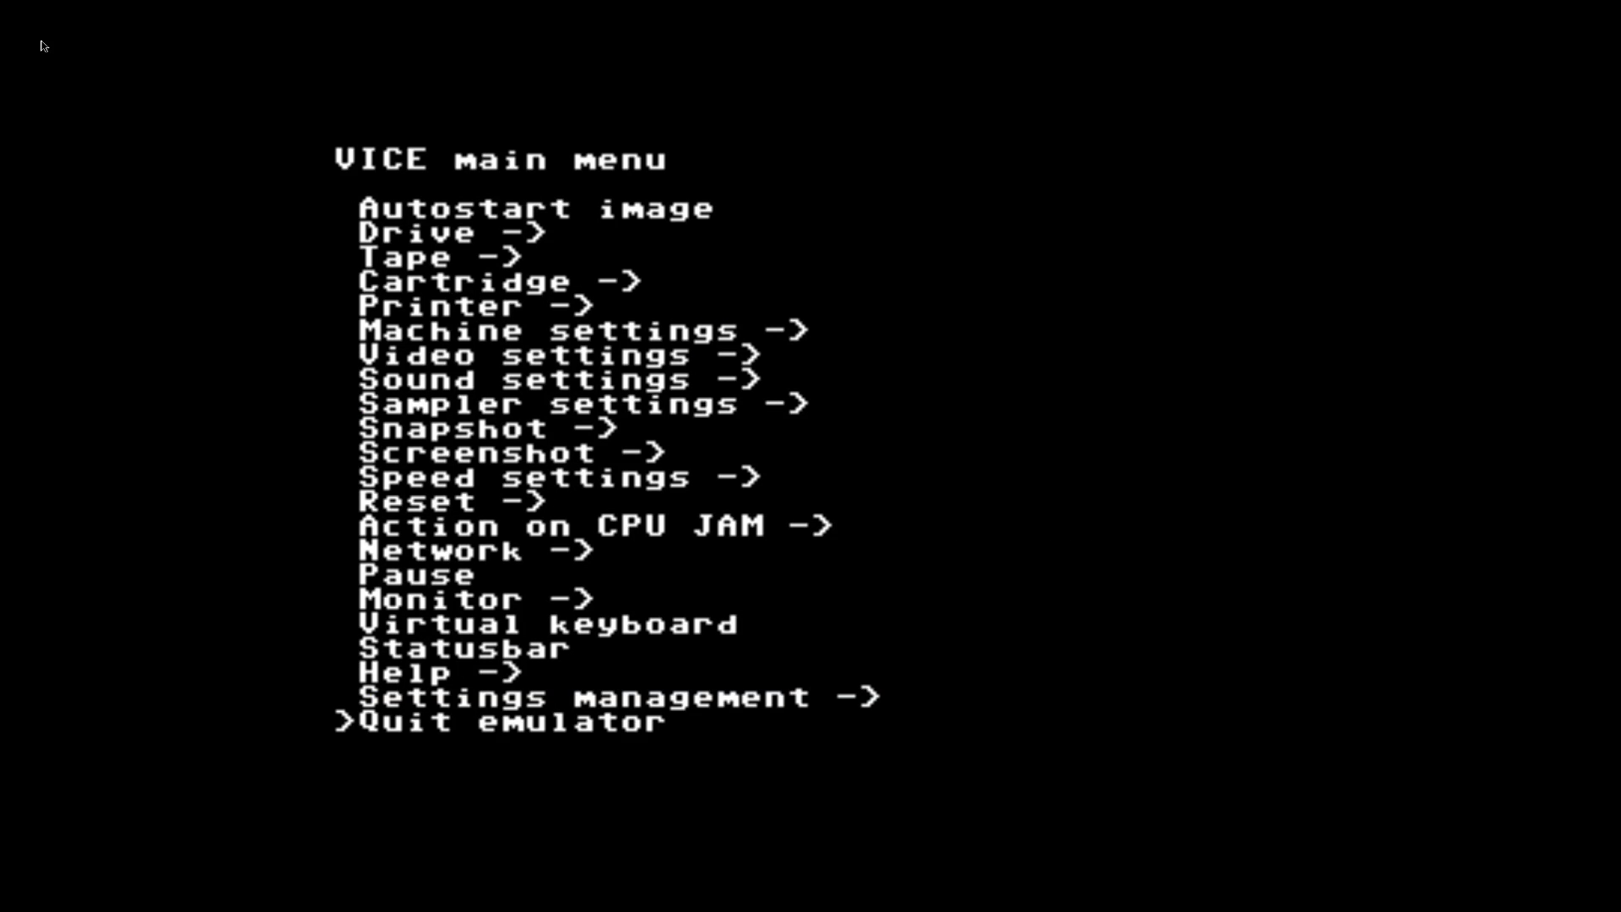
pyautogui.press('Return')
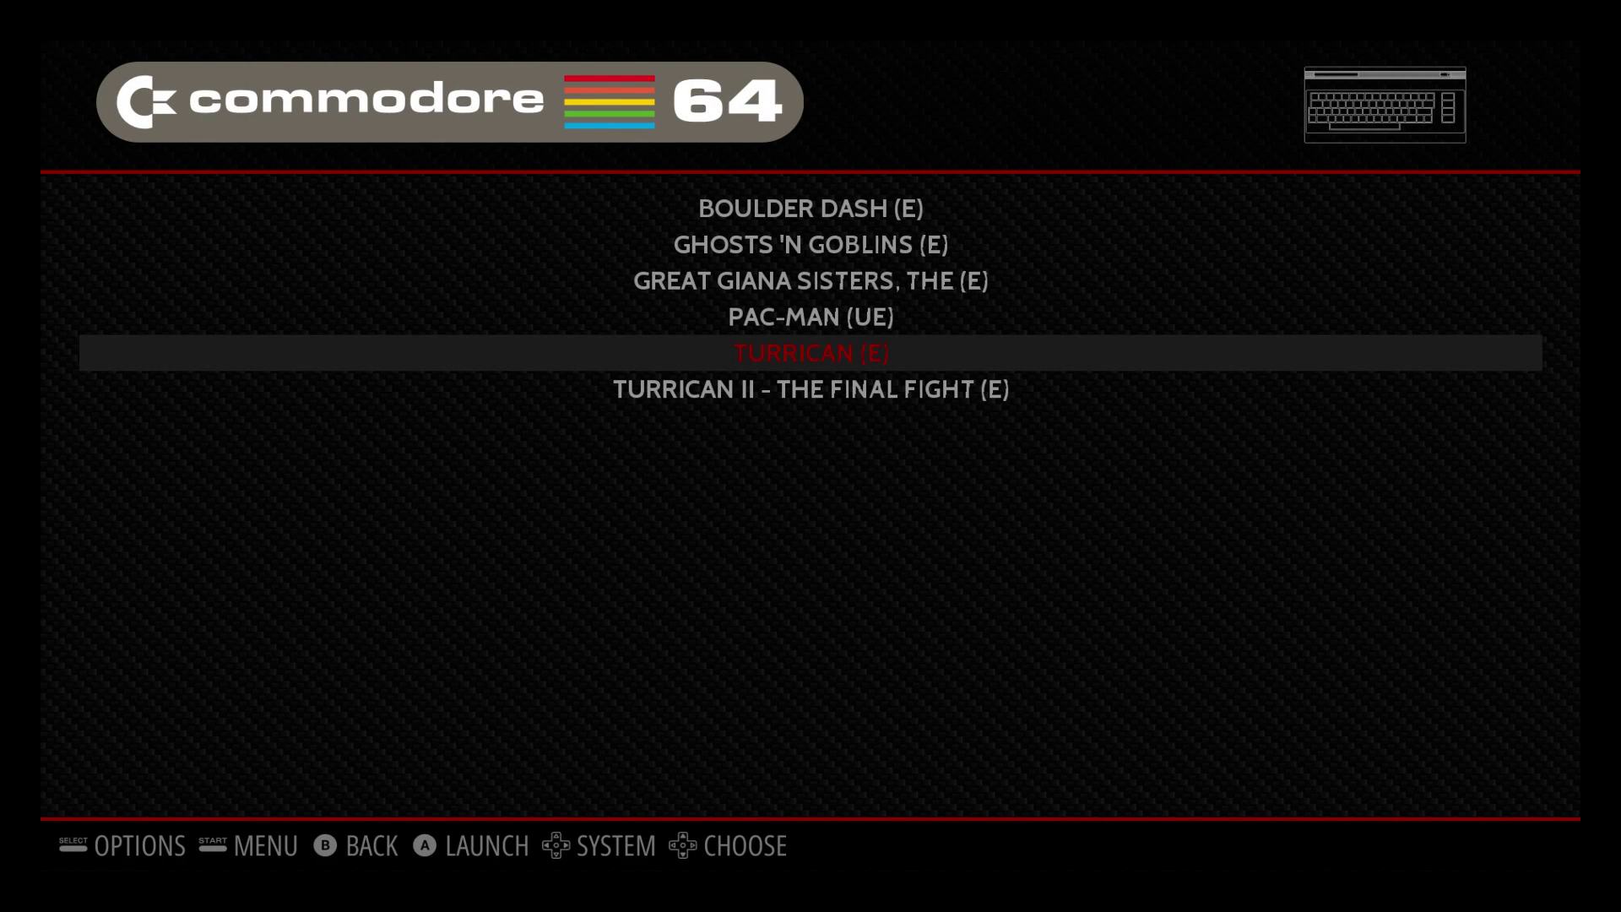
pyautogui.press('Escape')
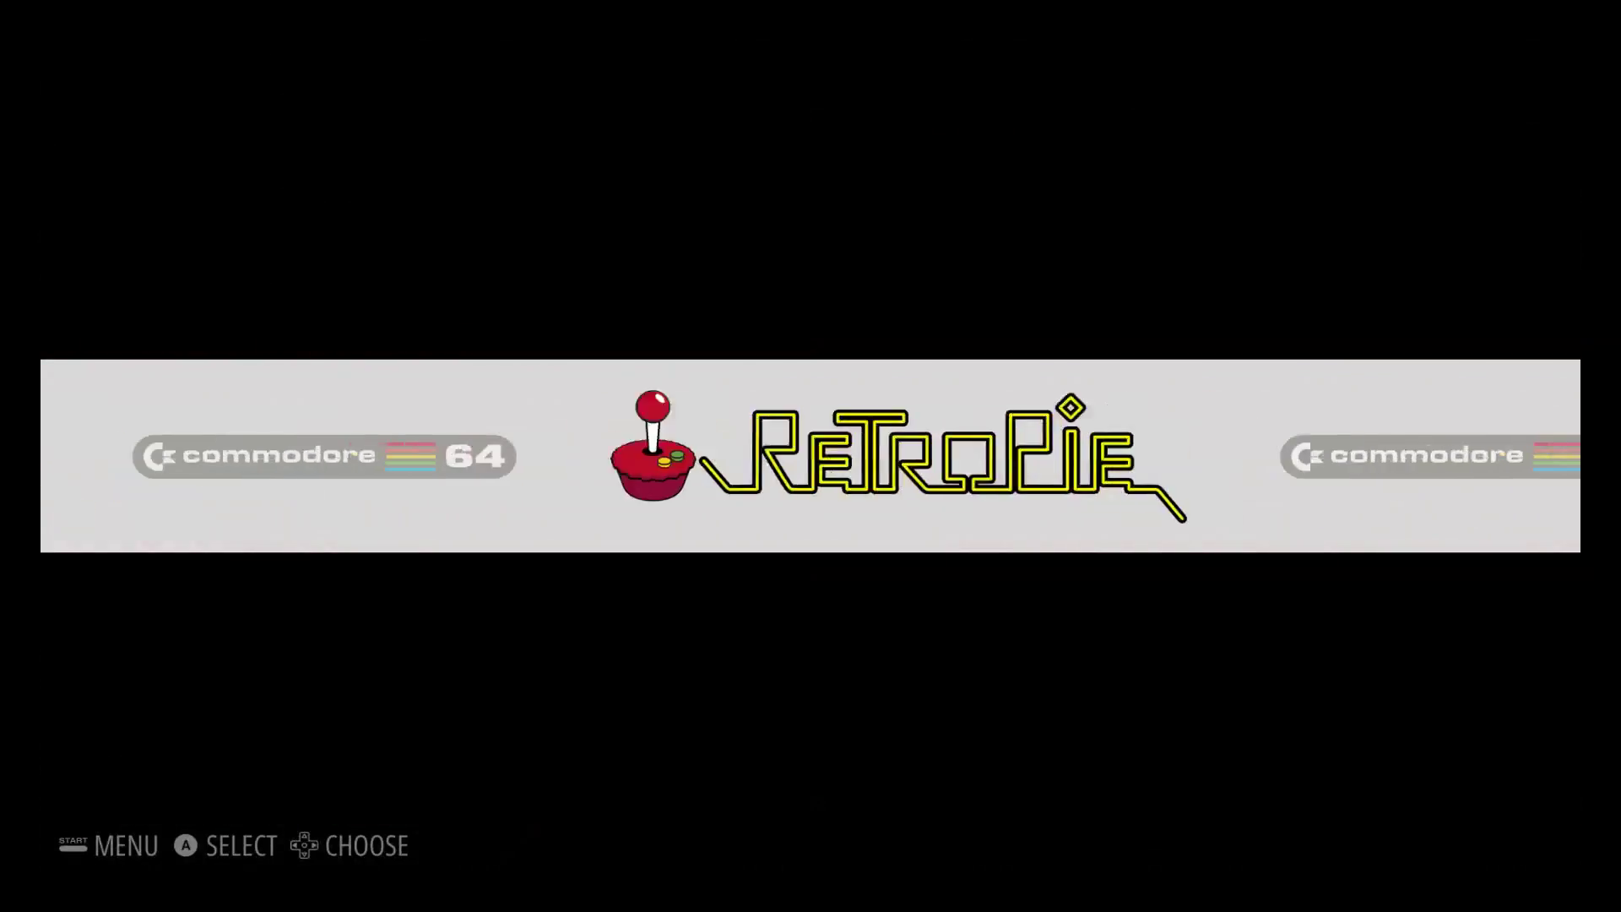